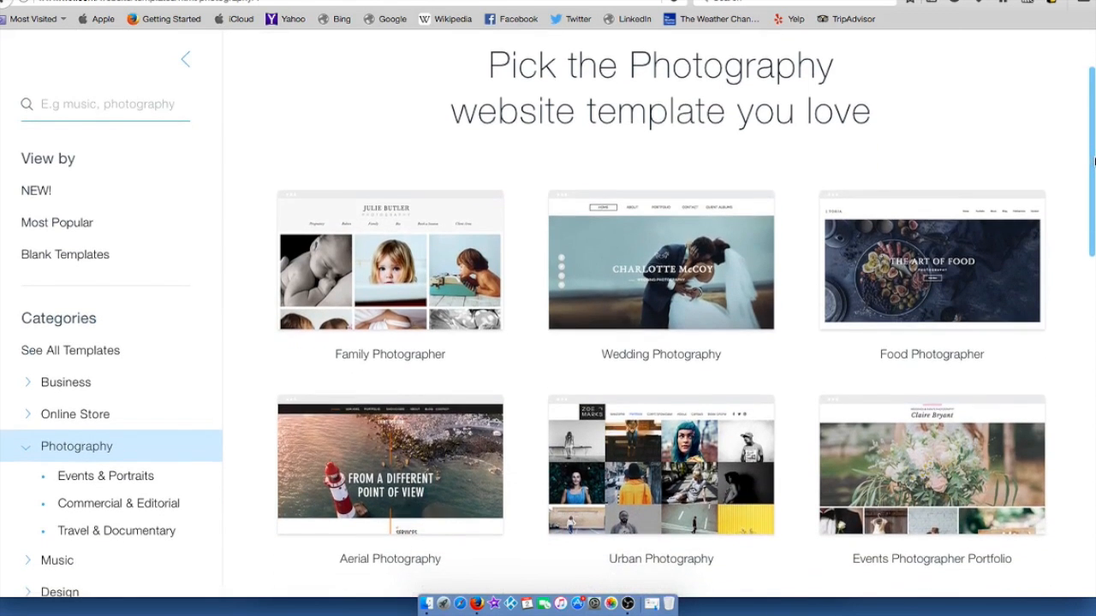
# Step: Browse the Photography and the Restaurants & Food website templates, and look through the gourmet chef template's preview
pyautogui.scroll(-5, 661, 343)
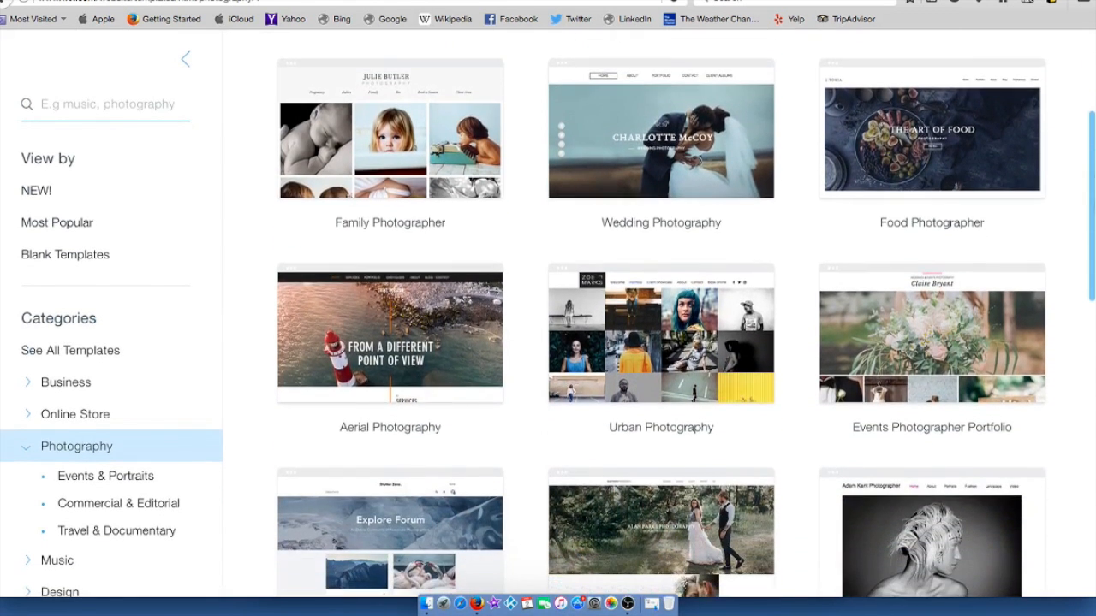
pyautogui.scroll(-4, 661, 342)
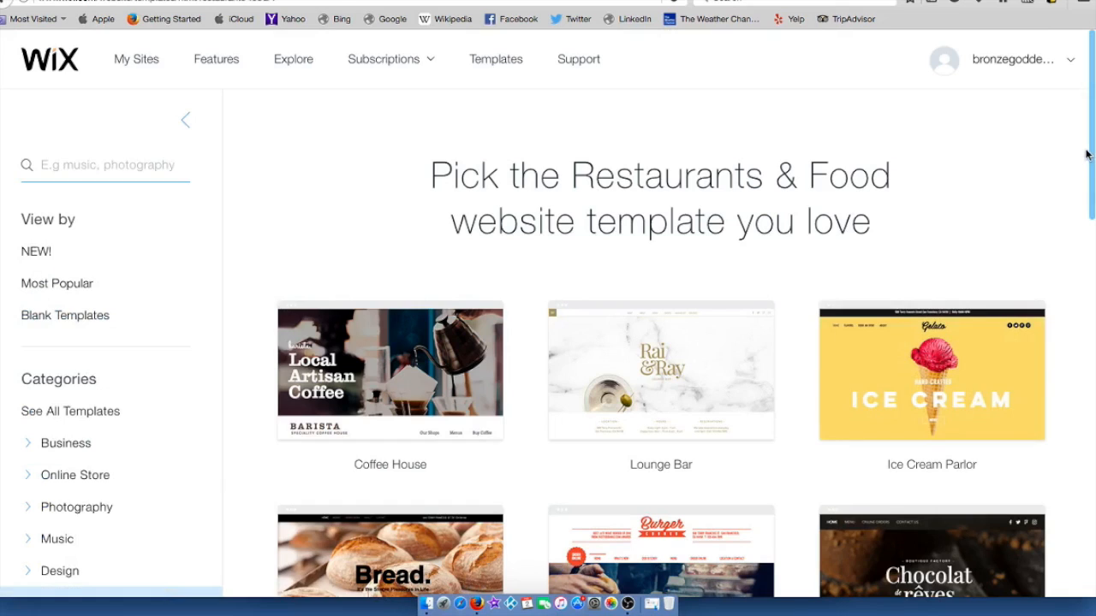
pyautogui.scroll(-2, 1085, 154)
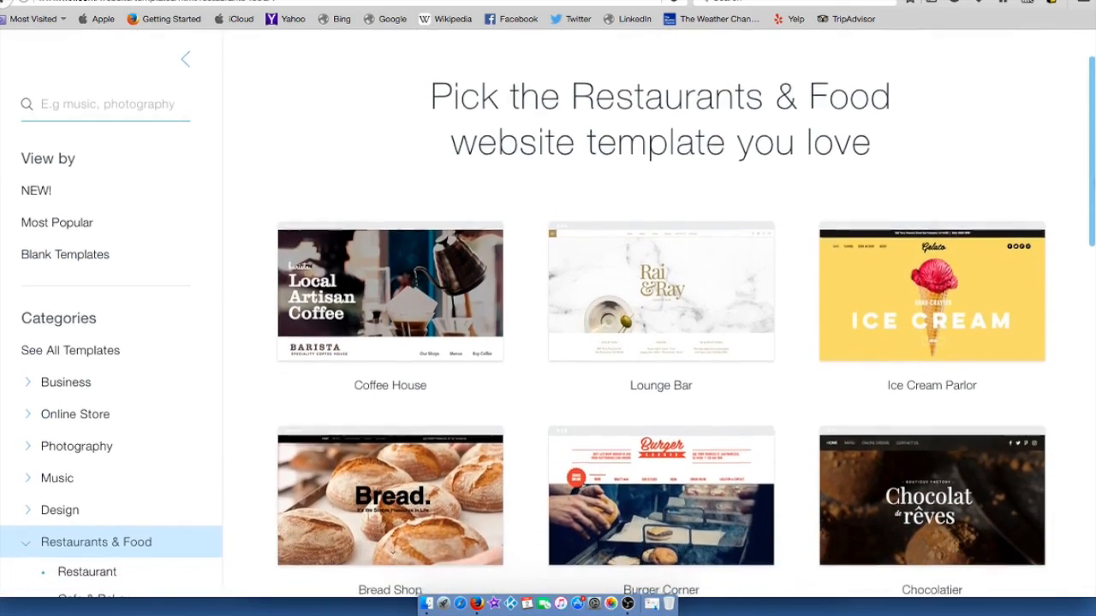
pyautogui.scroll(-4, 661, 342)
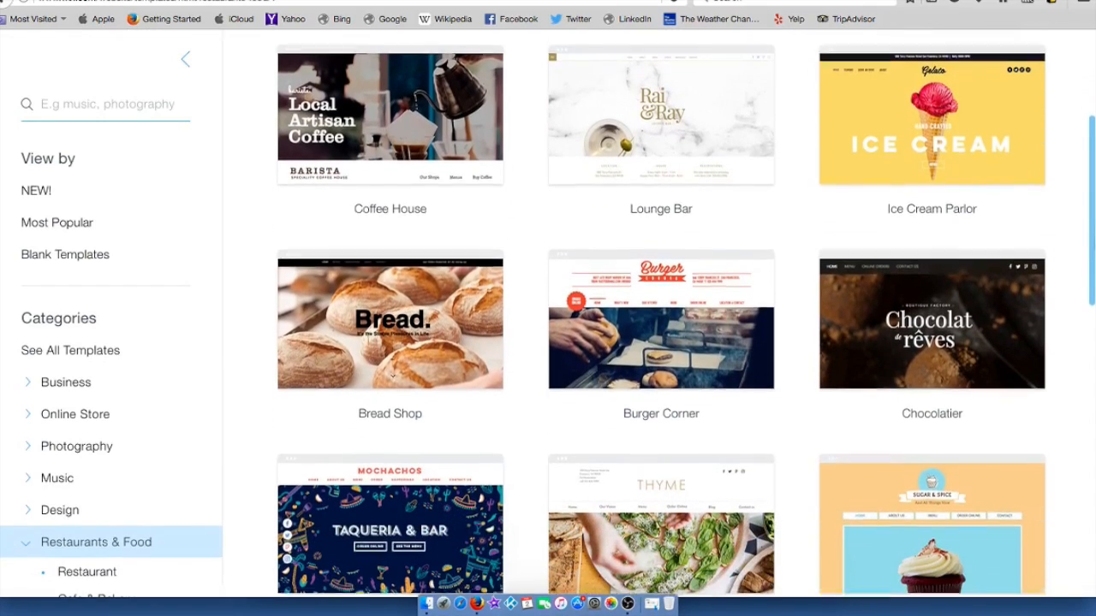
pyautogui.scroll(-4, 1092, 317)
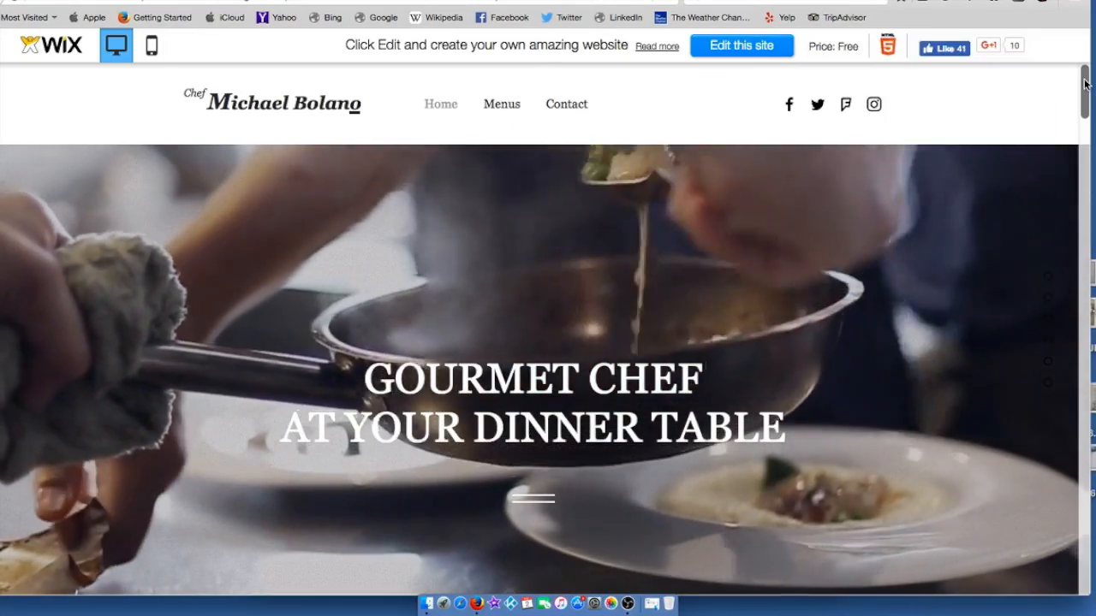
pyautogui.moveTo(1085, 83); pyautogui.dragTo(1091, 153)
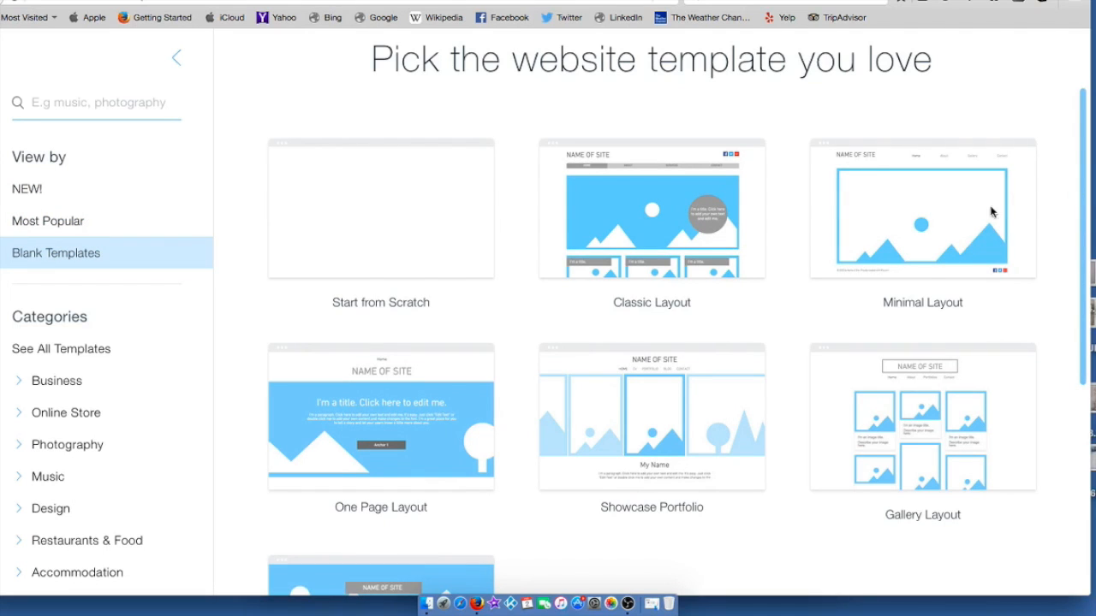
# Step: Open the blank Minimal Layout template for editing and dismiss the page background settings
pyautogui.moveTo(909, 233)
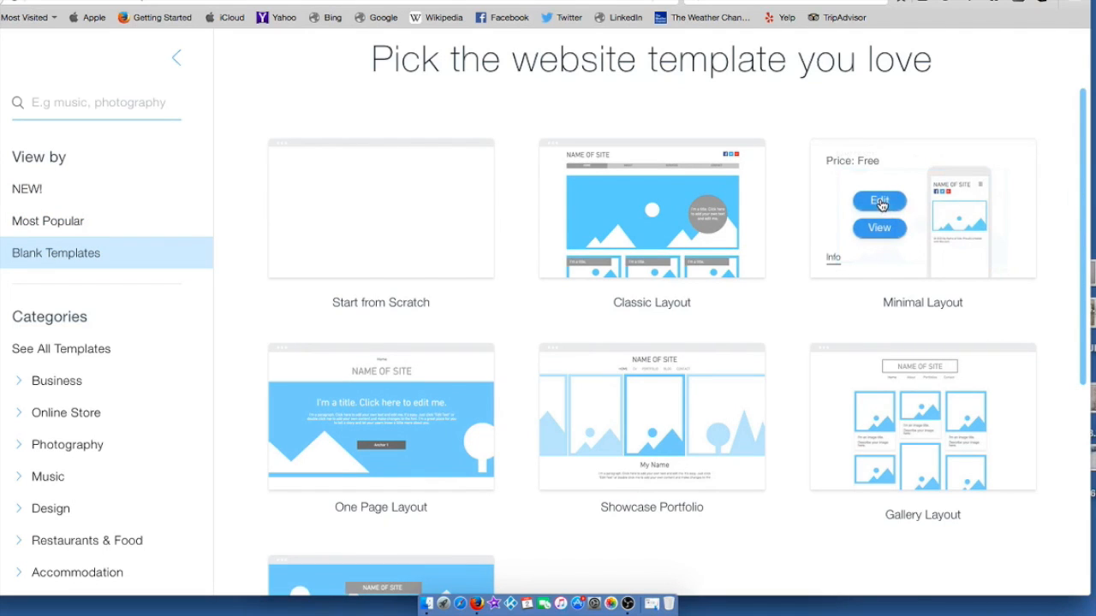
pyautogui.click(880, 204)
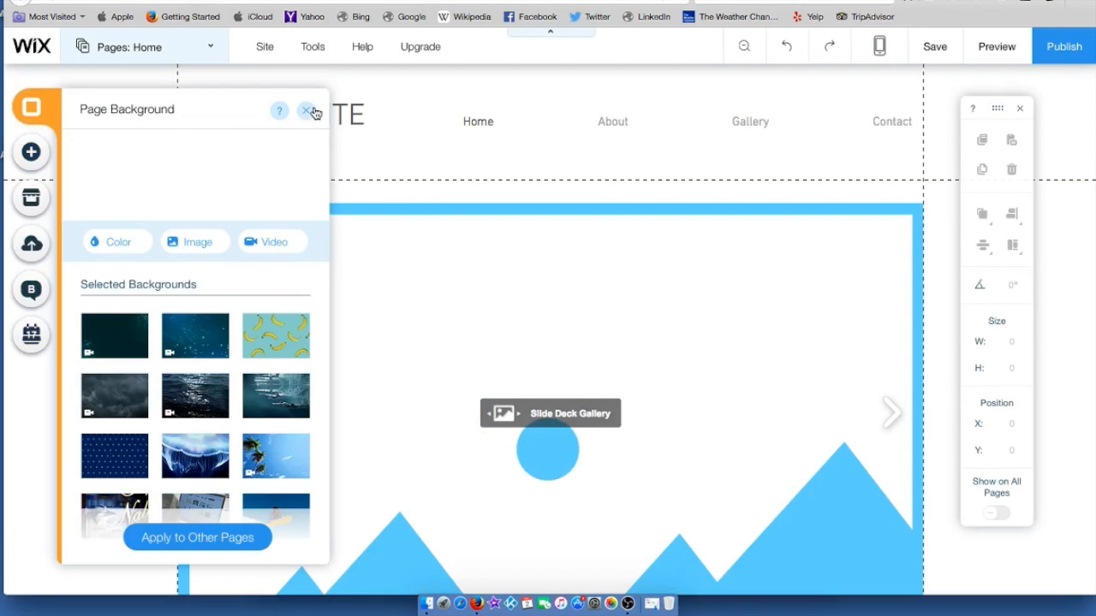
pyautogui.click(310, 112)
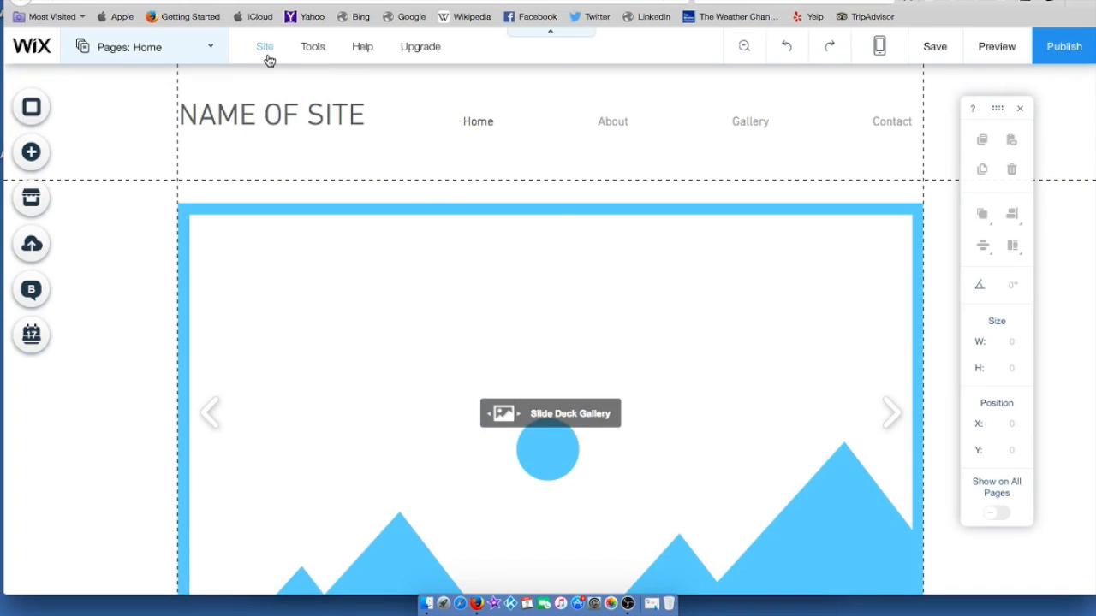
pyautogui.moveTo(268, 54)
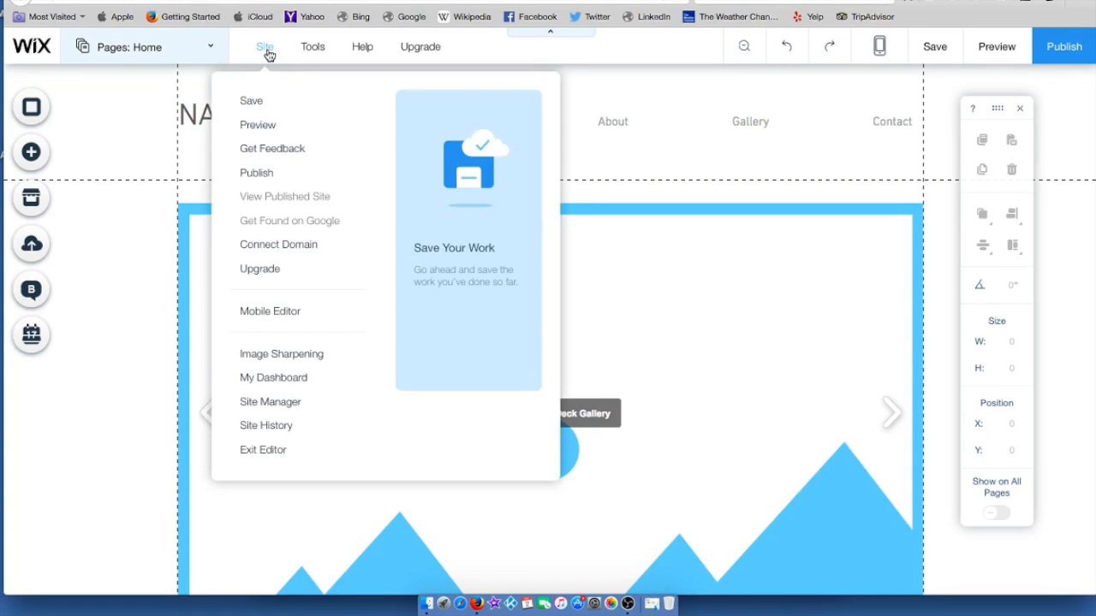
pyautogui.moveTo(312, 51)
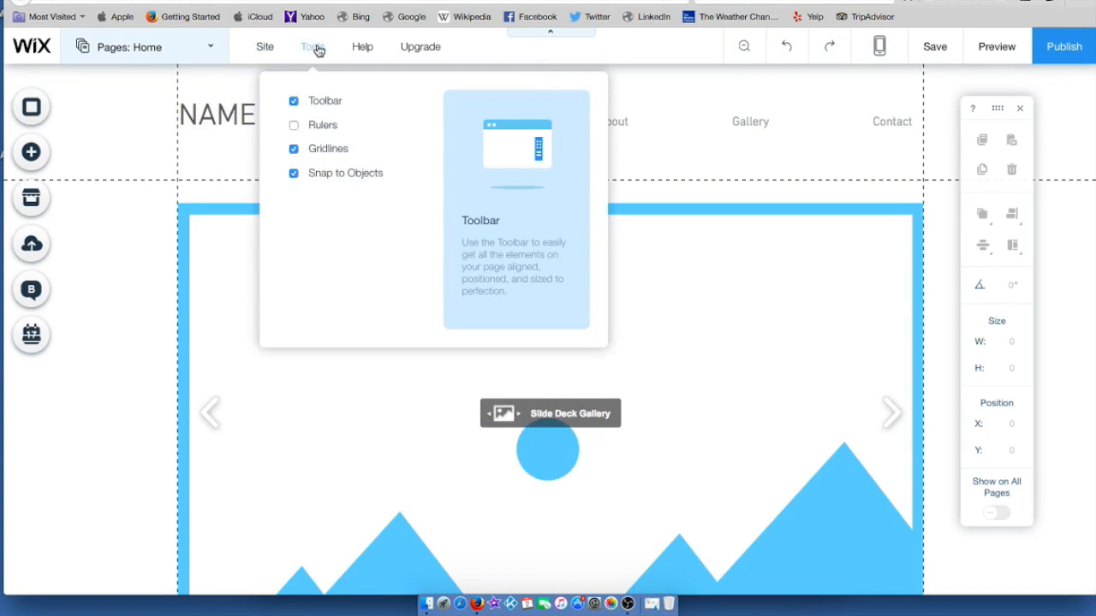
pyautogui.moveTo(363, 51)
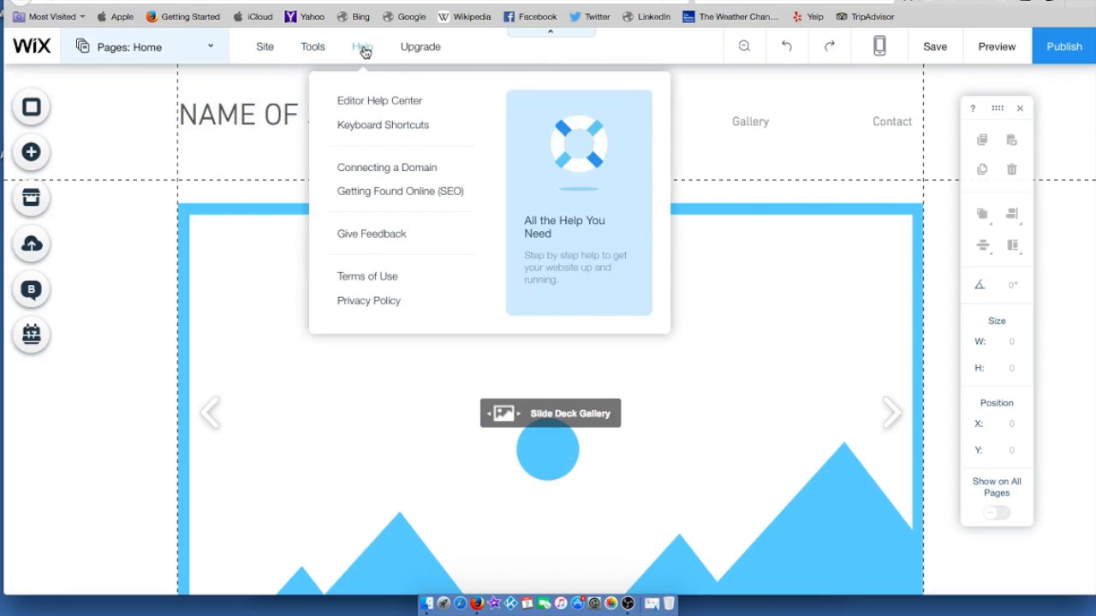
pyautogui.moveTo(422, 52)
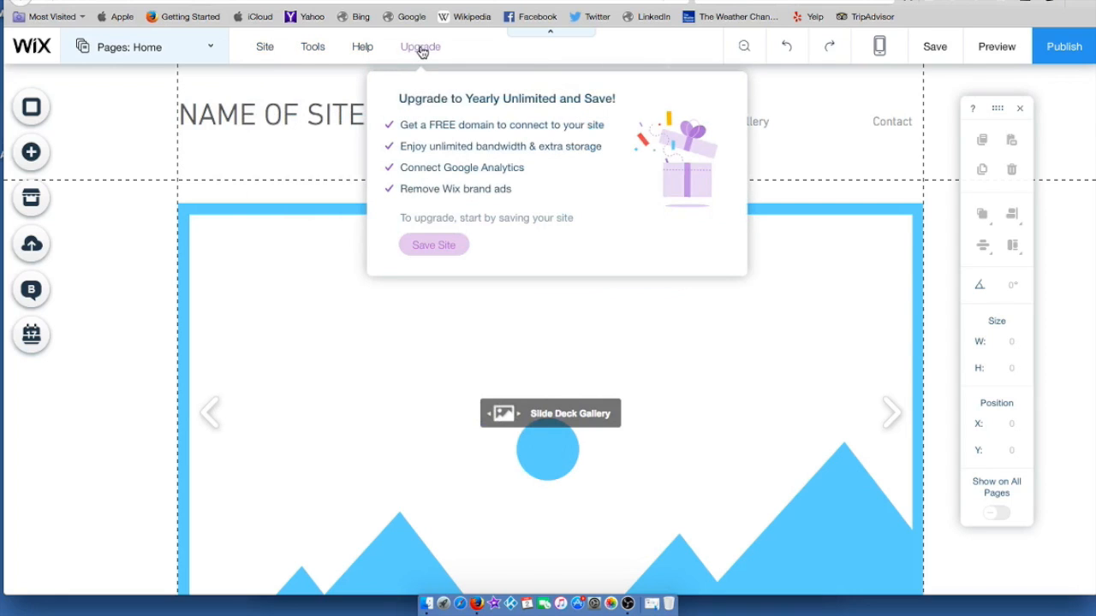
# Step: Try the Bananas and Swaying Palms page backgrounds, and restore the plain white #FFFFFF background
pyautogui.click(49, 113)
pyautogui.scroll(-1, 323, 289)
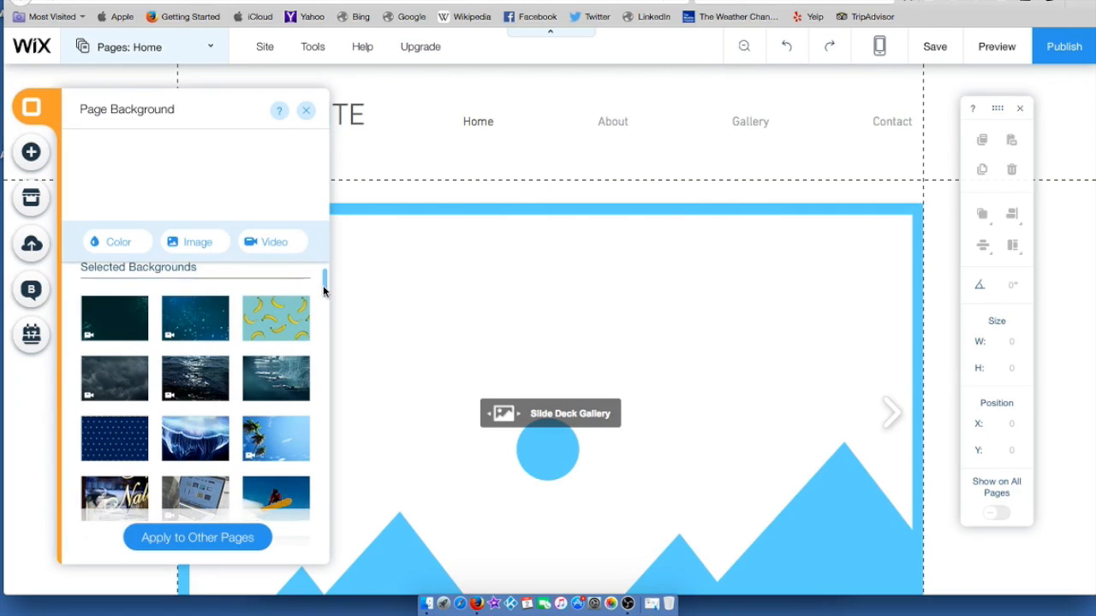
pyautogui.click(293, 316)
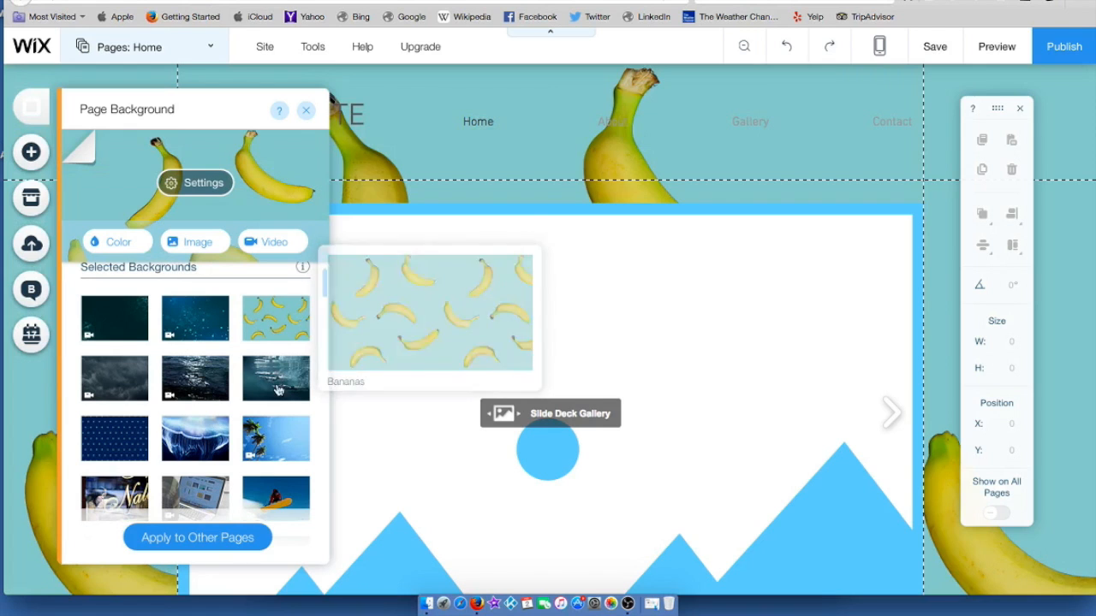
pyautogui.click(270, 433)
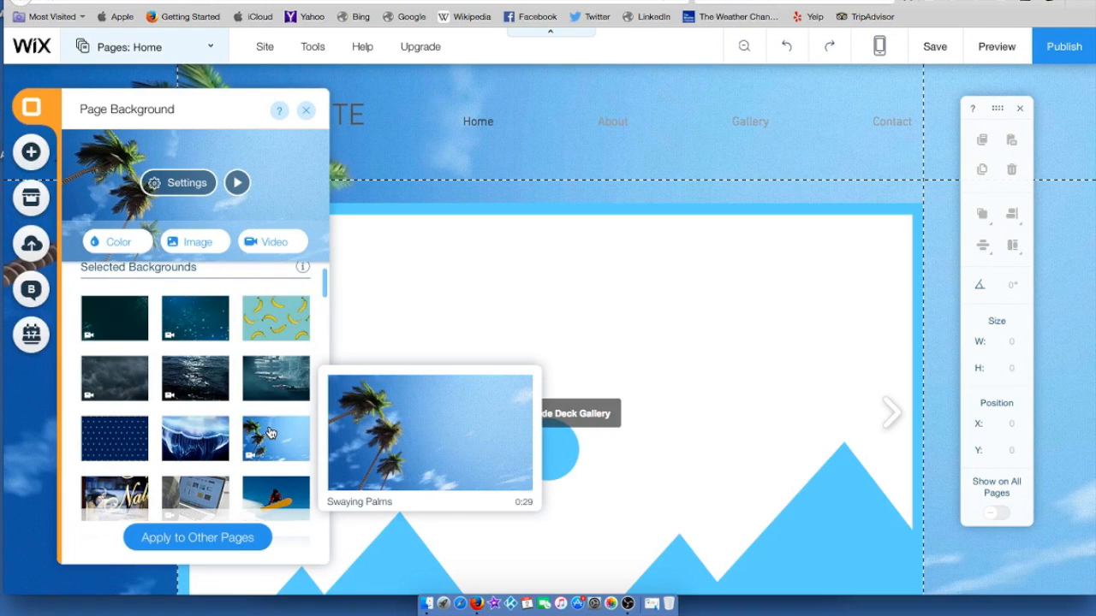
pyautogui.moveTo(206, 379)
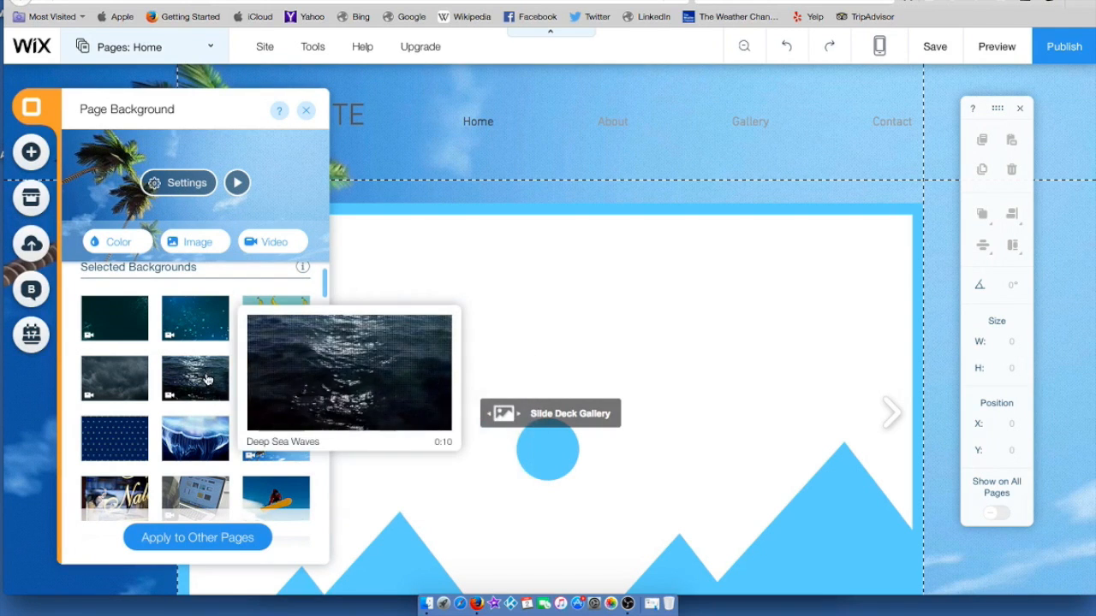
pyautogui.moveTo(199, 322)
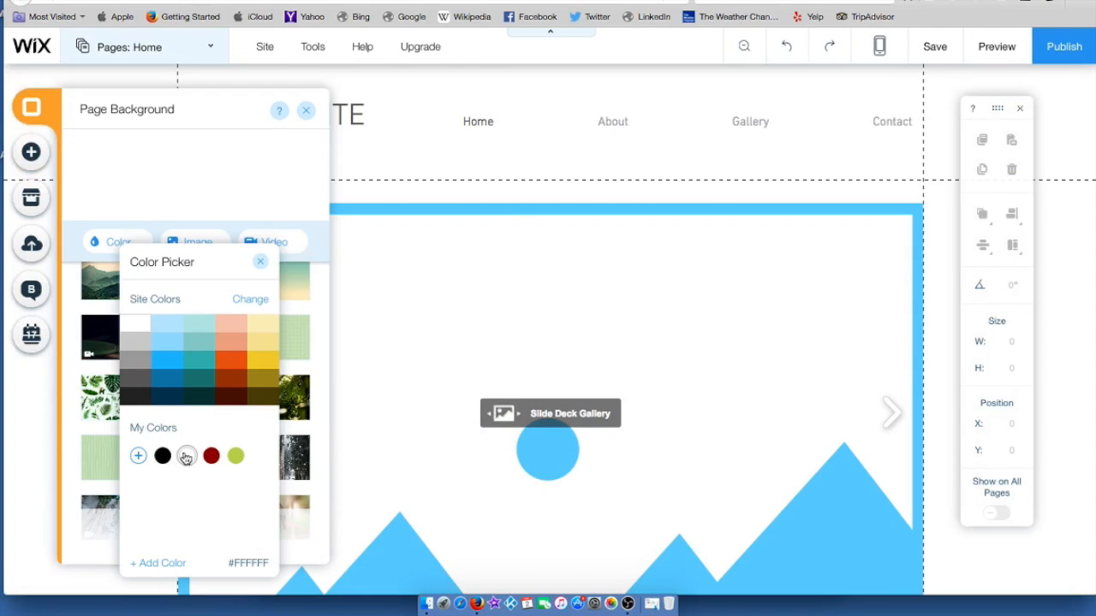
pyautogui.click(261, 266)
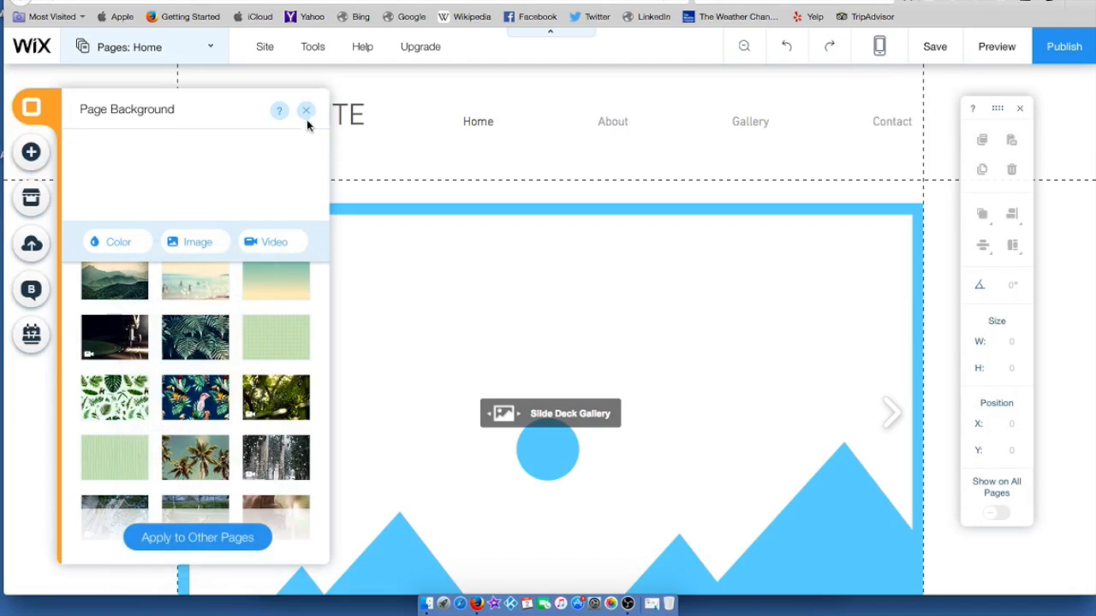
pyautogui.click(306, 114)
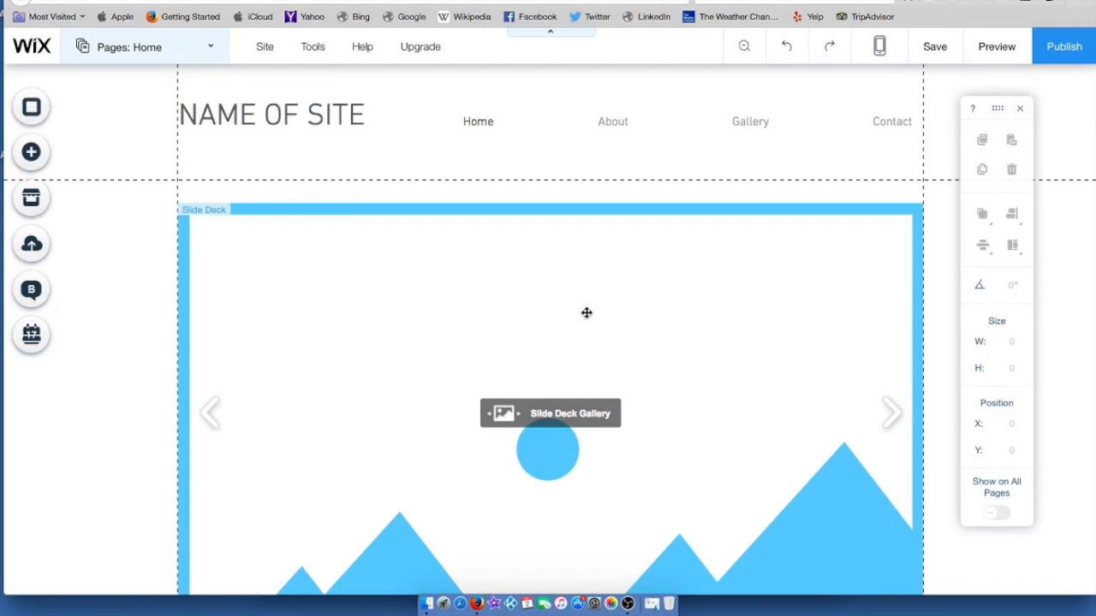
# Step: Remove both placeholder images from the Home page's slide deck gallery
pyautogui.click(551, 411)
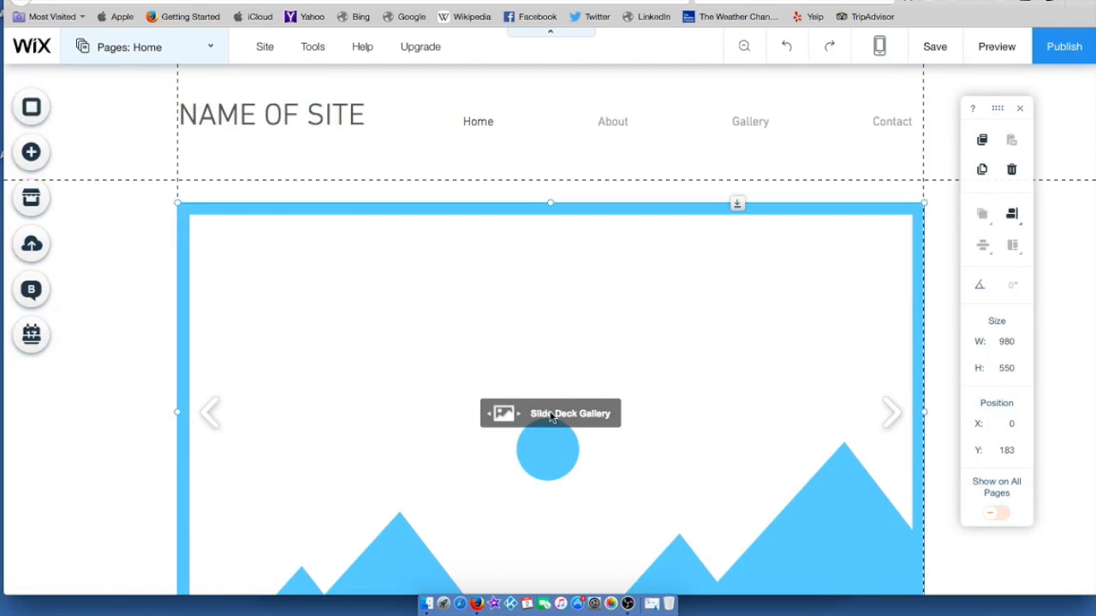
pyautogui.click(562, 389)
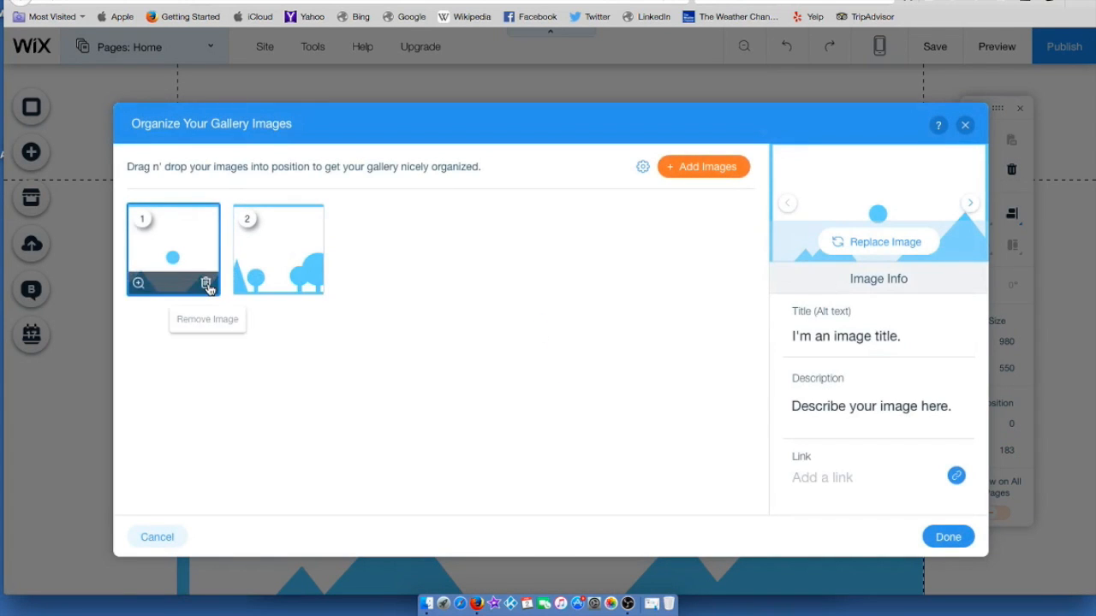
pyautogui.click(206, 283)
pyautogui.click(205, 283)
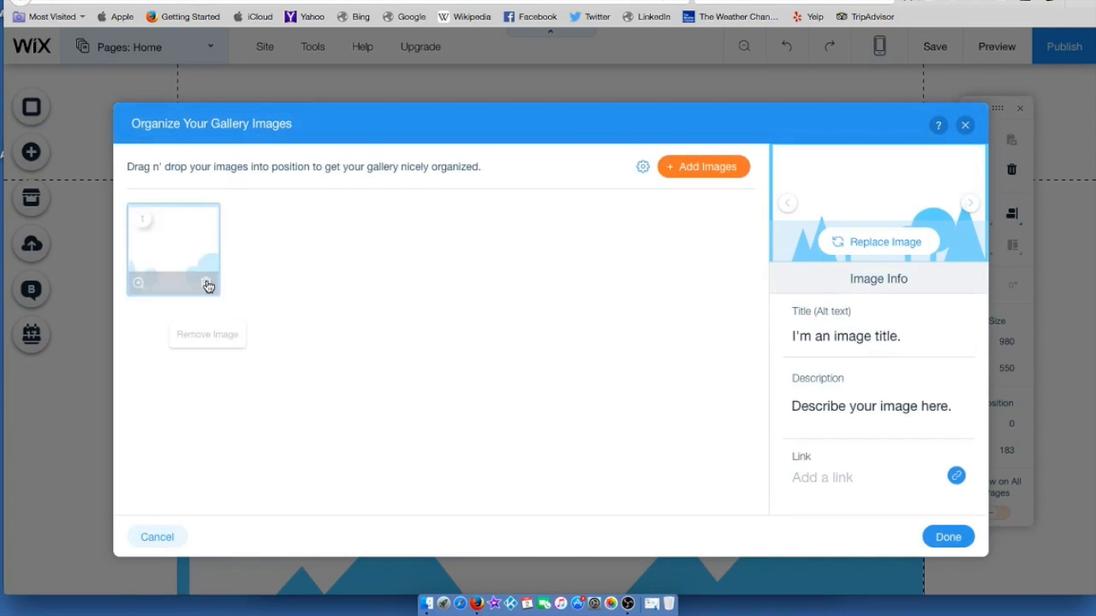
# Step: Add four of the uploaded photos of the woman in the red dress to the slide deck gallery and apply the change
pyautogui.click(691, 168)
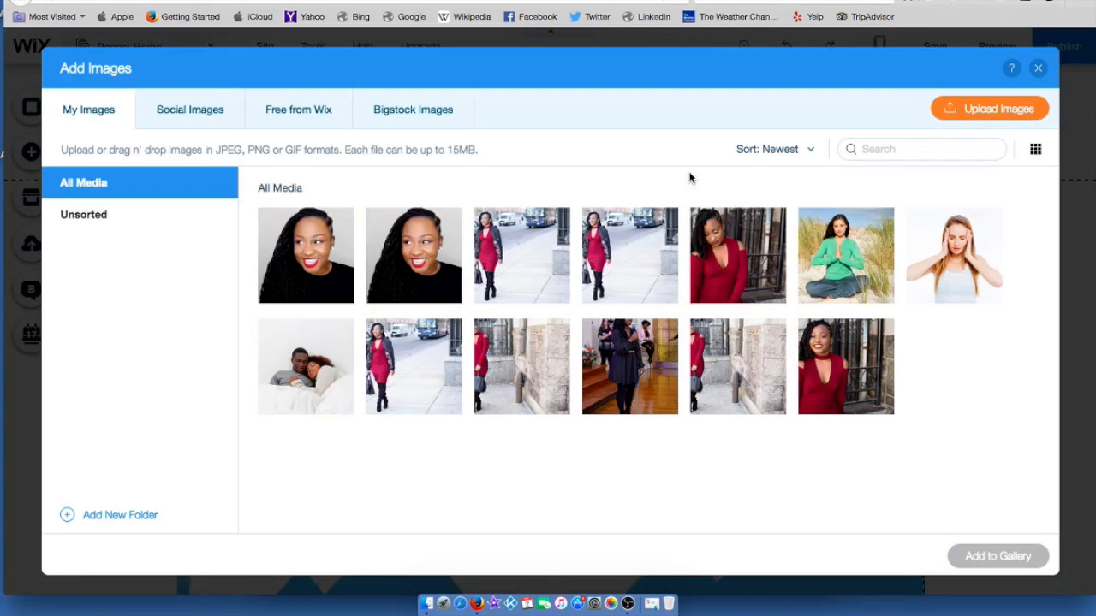
pyautogui.click(739, 263)
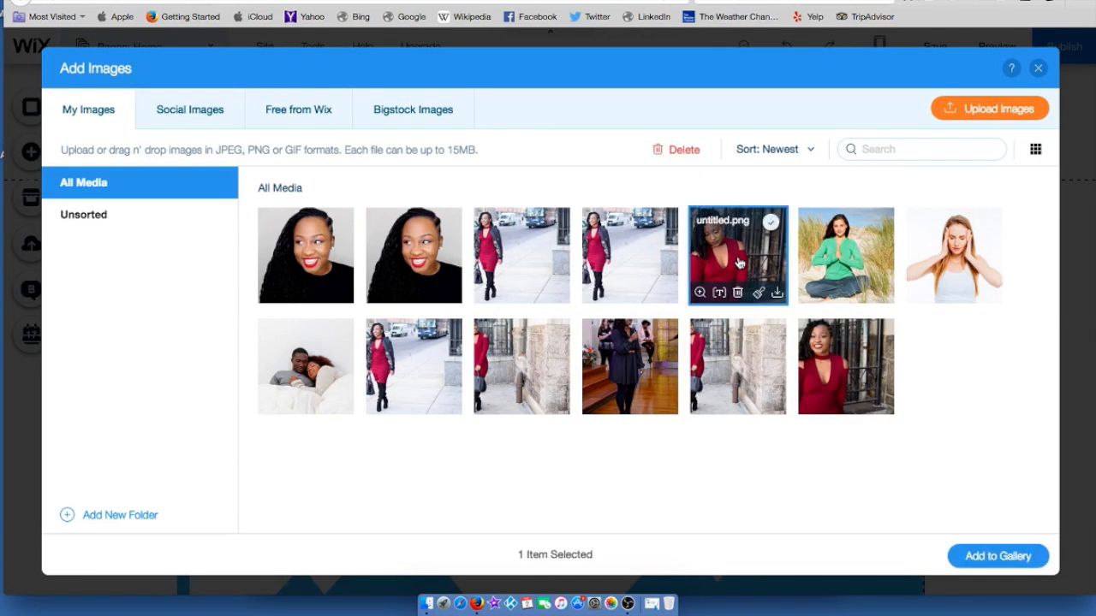
pyautogui.click(839, 363)
pyautogui.click(528, 253)
pyautogui.click(525, 349)
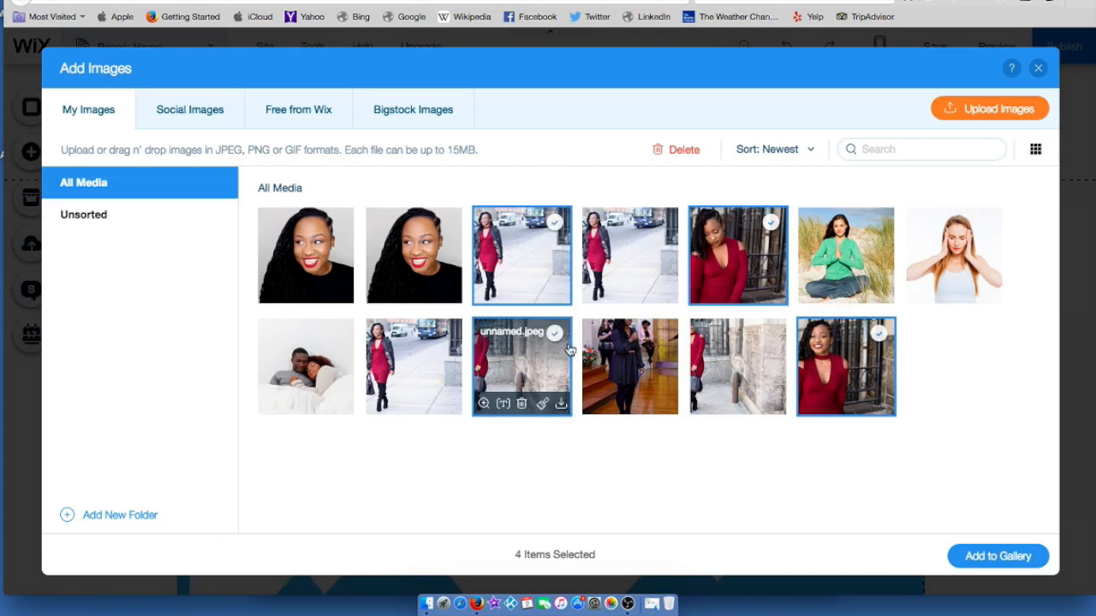
pyautogui.click(1028, 556)
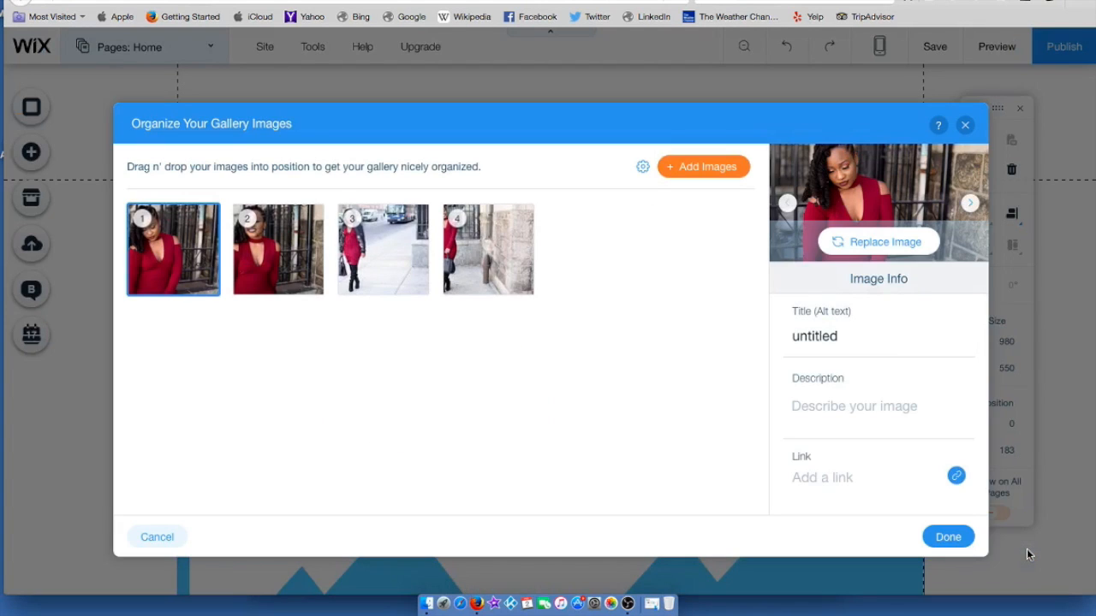
pyautogui.click(947, 536)
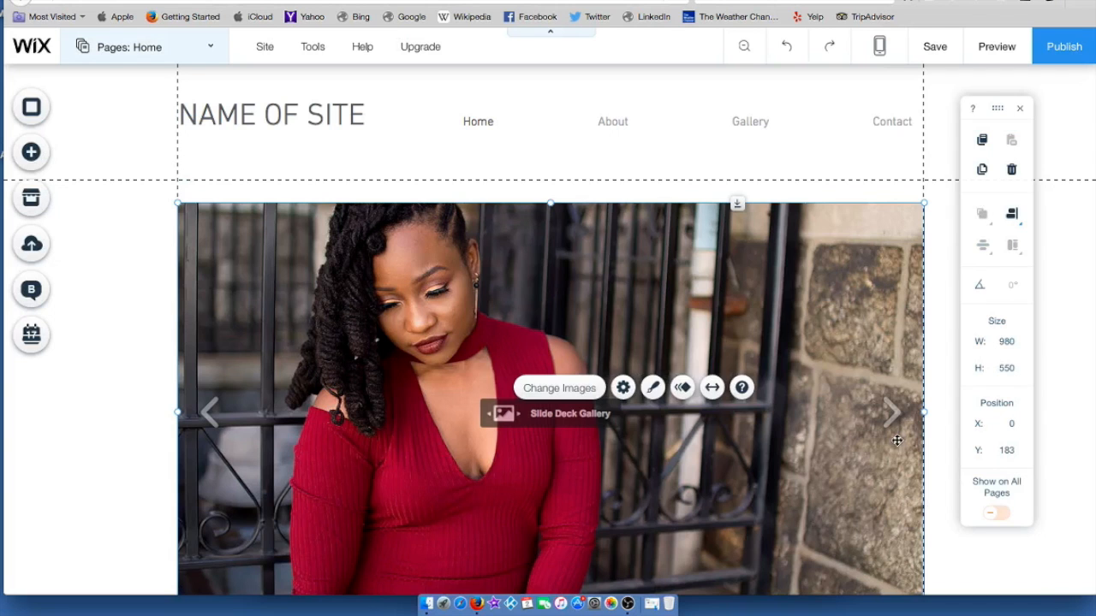
# Step: Move the slide deck gallery up to about X 1, Y 152, and preview the site before returning to editing
pyautogui.moveTo(721, 273); pyautogui.dragTo(722, 250)
pyautogui.click(870, 276)
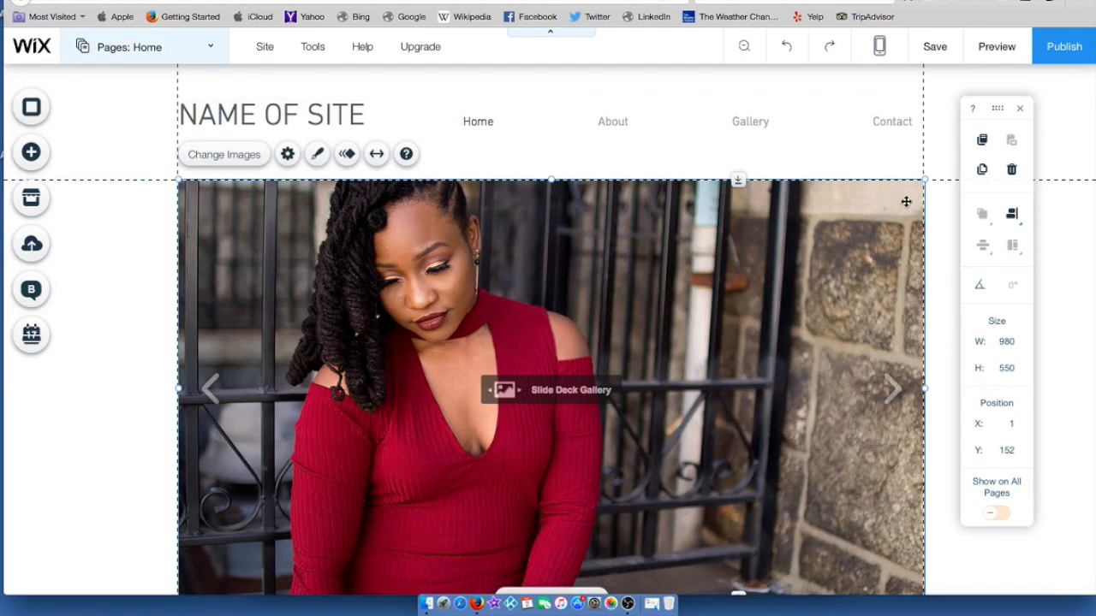
pyautogui.click(996, 52)
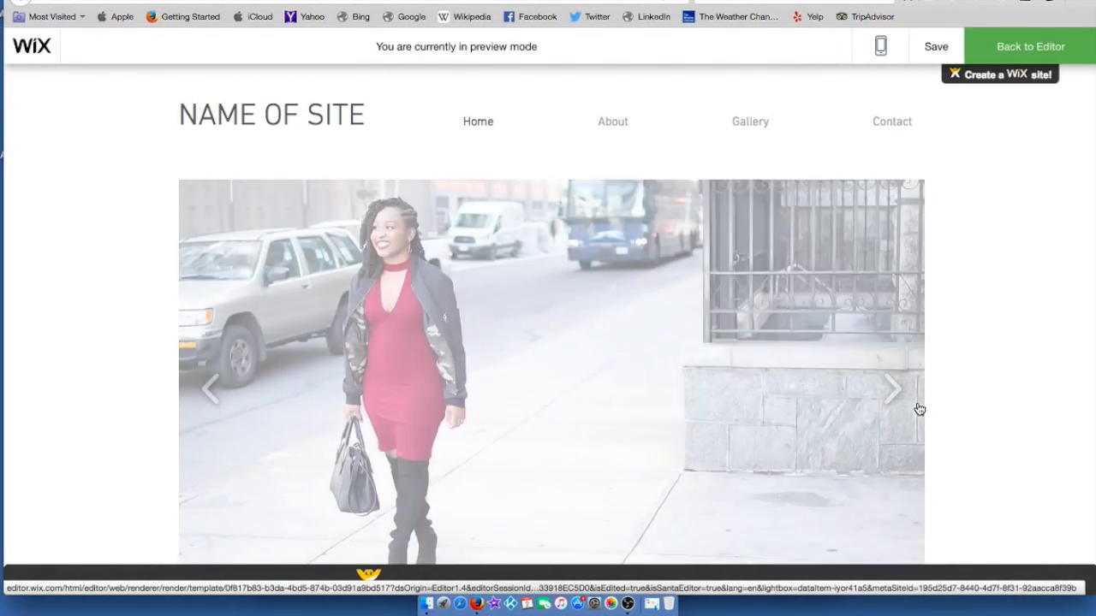
pyautogui.click(1005, 52)
# Step: Apply the grey-filled themed design to the horizontal menu and move it just above the gallery, to about X 137, Y 123
pyautogui.rightClick(815, 130)
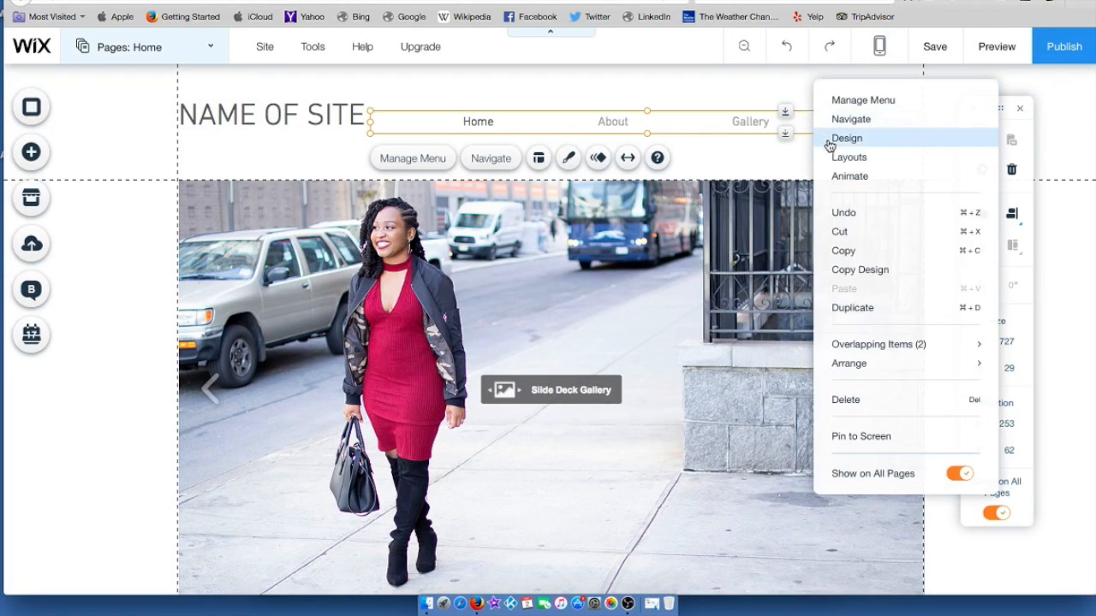
pyautogui.click(846, 139)
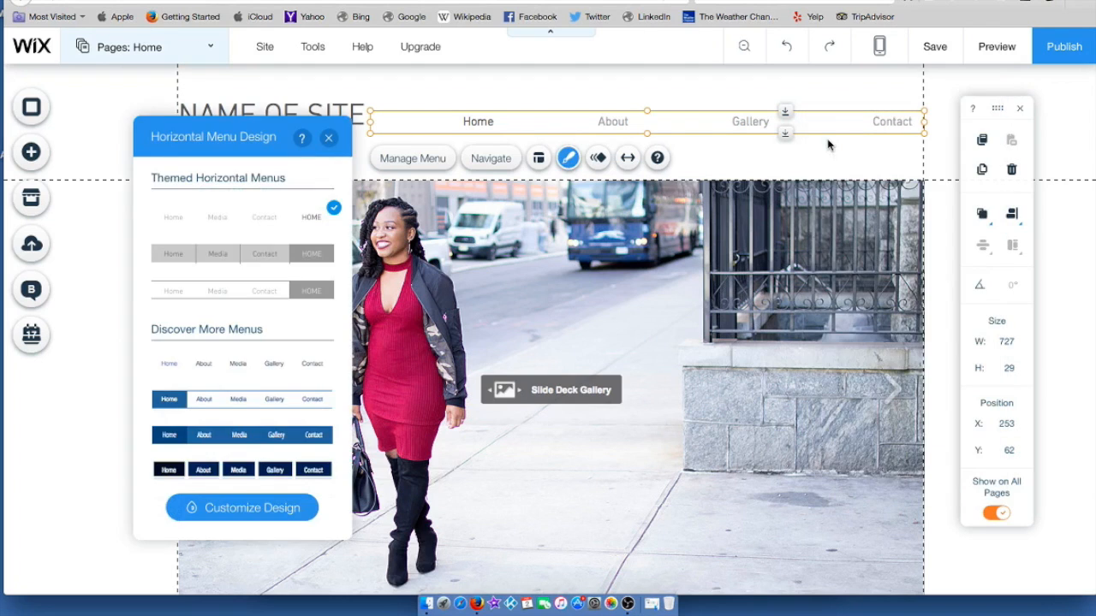
pyautogui.click(305, 254)
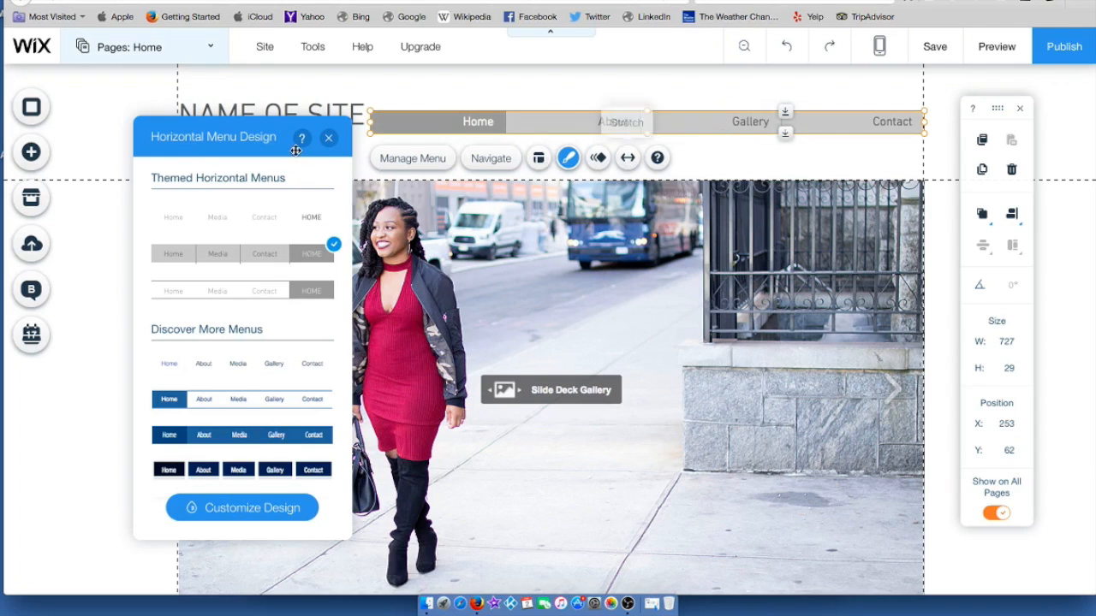
pyautogui.click(328, 138)
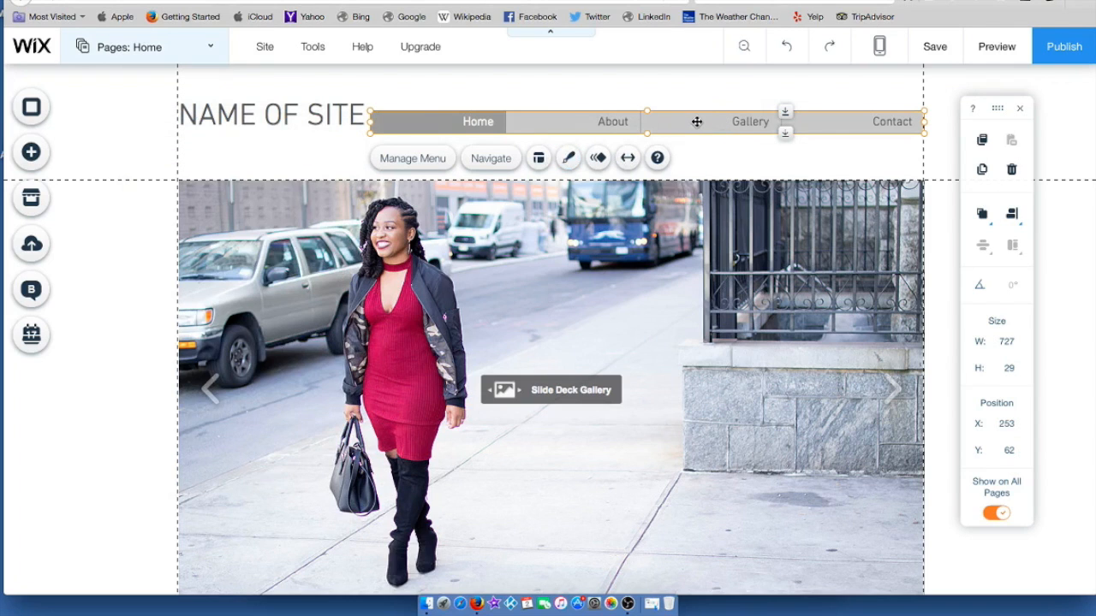
pyautogui.moveTo(680, 129); pyautogui.dragTo(607, 165)
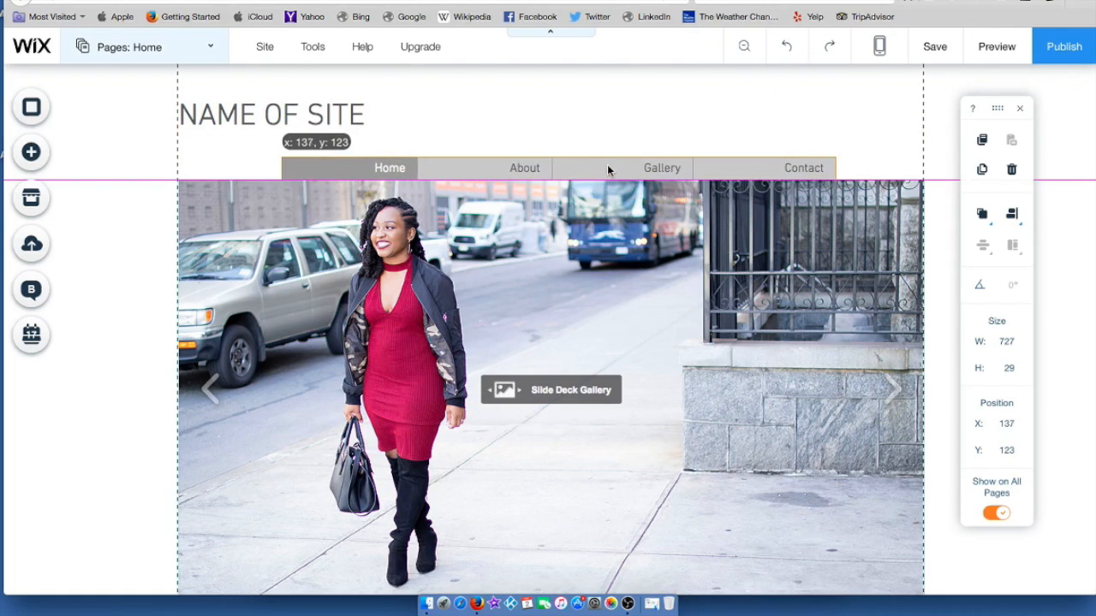
# Step: Customize the header with the double-line border design and move the menu up to about X 127, Y 107
pyautogui.click(420, 110)
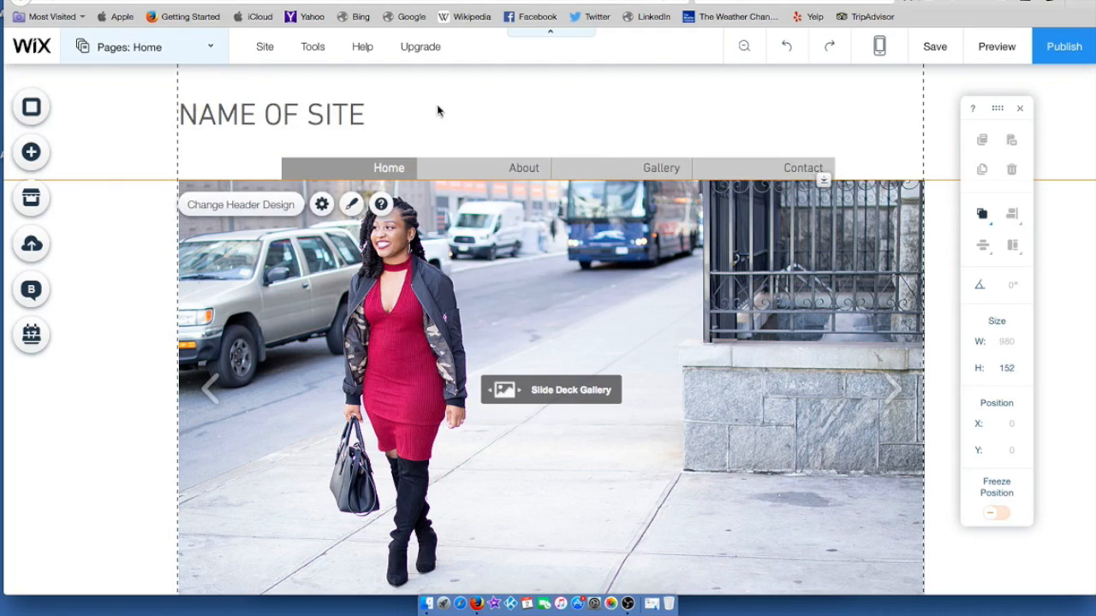
pyautogui.rightClick(437, 111)
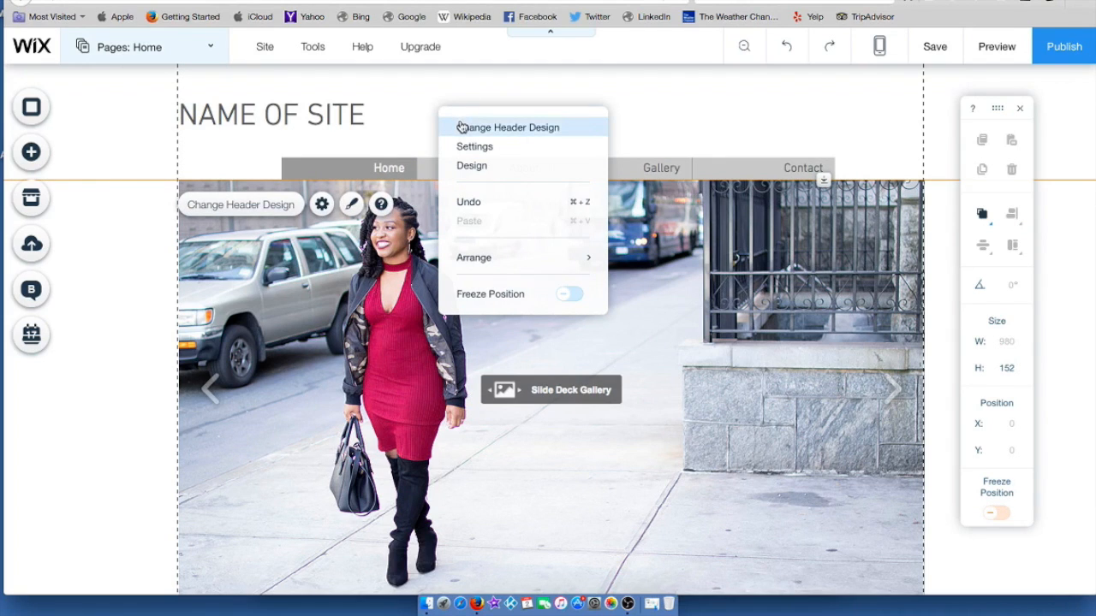
pyautogui.click(461, 127)
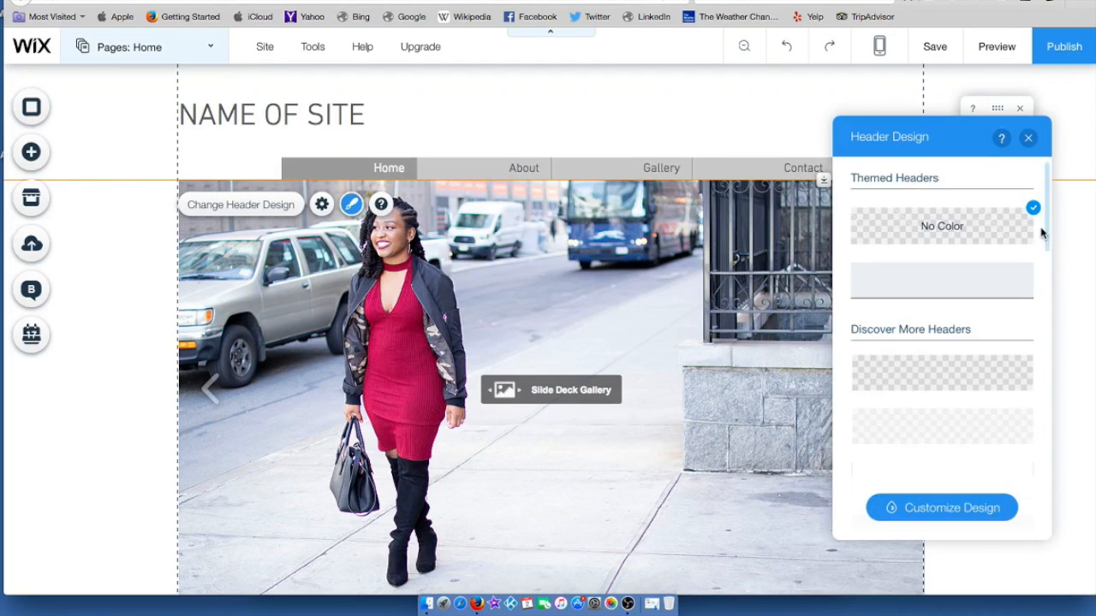
pyautogui.moveTo(1047, 215); pyautogui.dragTo(1054, 501)
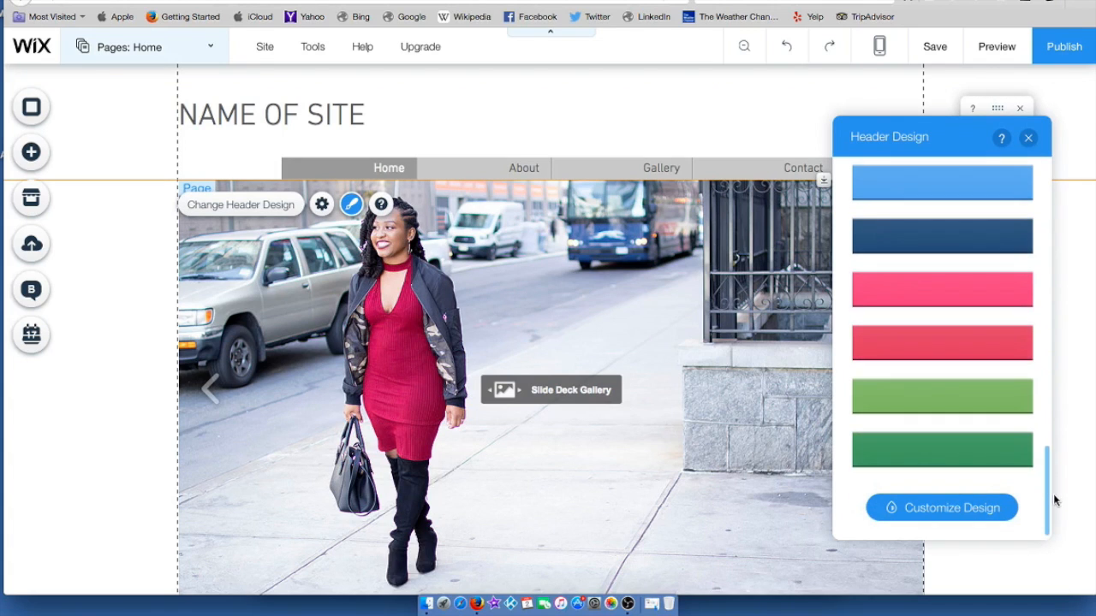
pyautogui.click(994, 505)
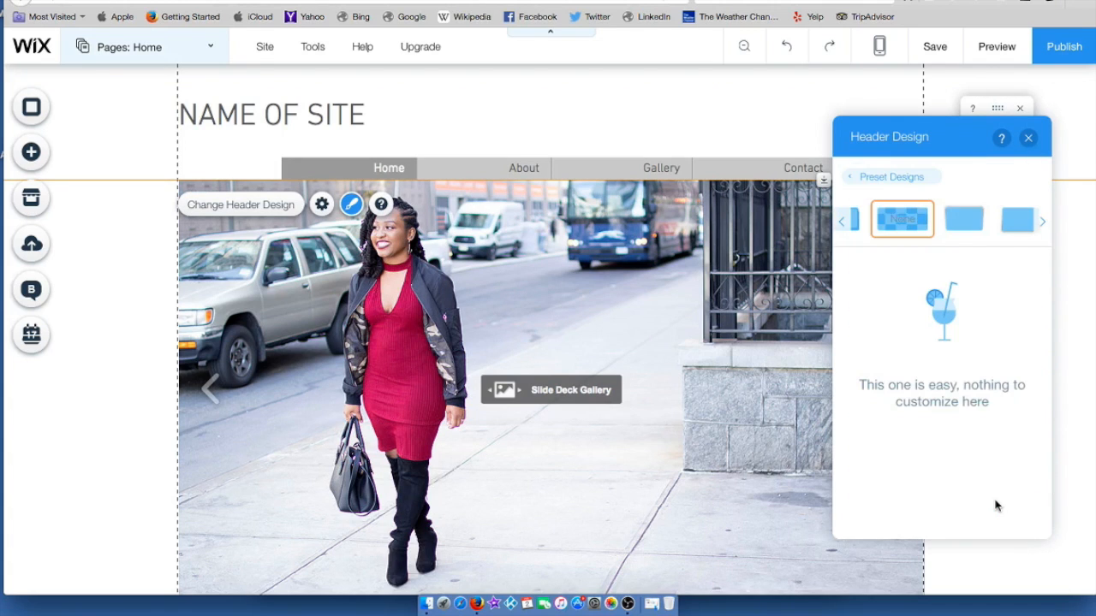
pyautogui.click(1043, 222)
pyautogui.click(1043, 223)
pyautogui.moveTo(746, 166)
pyautogui.mouseDown()
pyautogui.moveTo(744, 145)
pyautogui.moveTo(740, 155)
pyautogui.mouseUp()
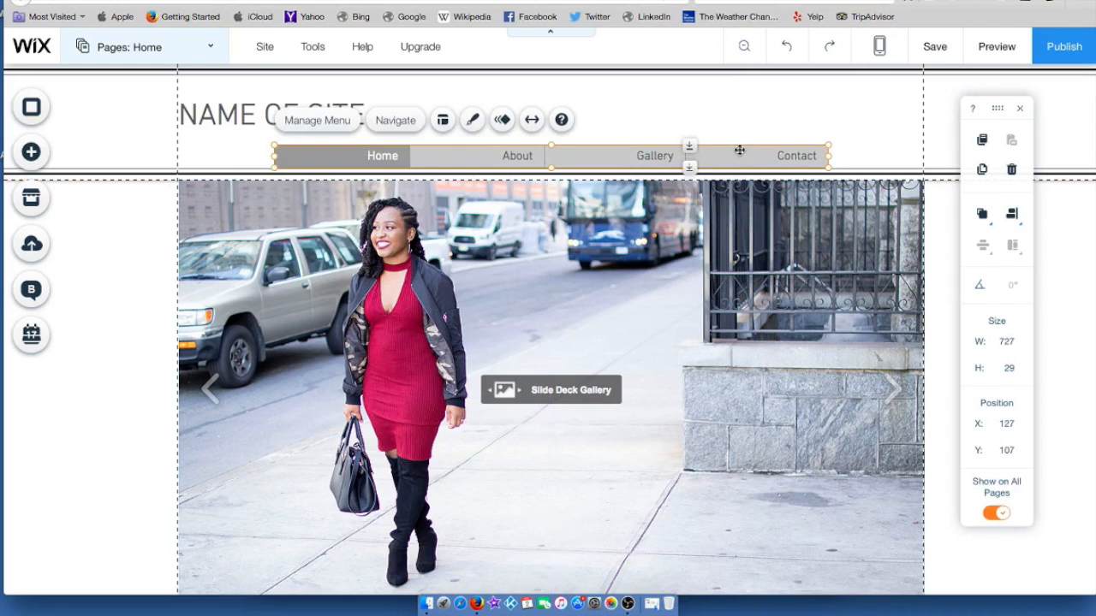
pyautogui.click(582, 104)
# Step: Change the site title to "The Ultimate Woman Podcast" and center it in the header above the menu
pyautogui.doubleClick(317, 113)
pyautogui.write('The Ultimate ')
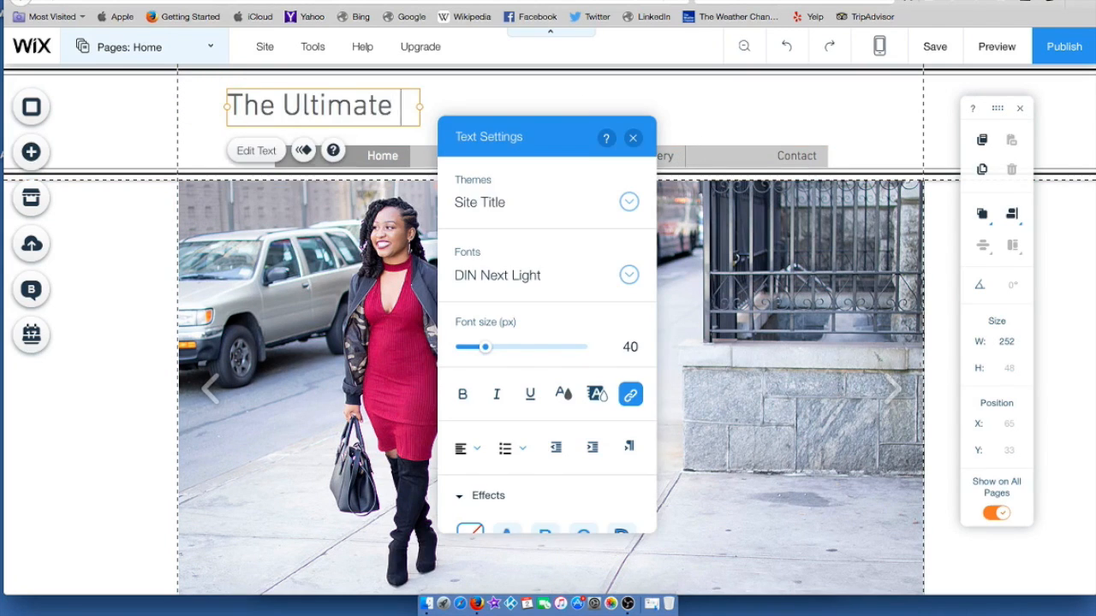
pyautogui.write('Woman Podcast')
pyautogui.press('Escape')
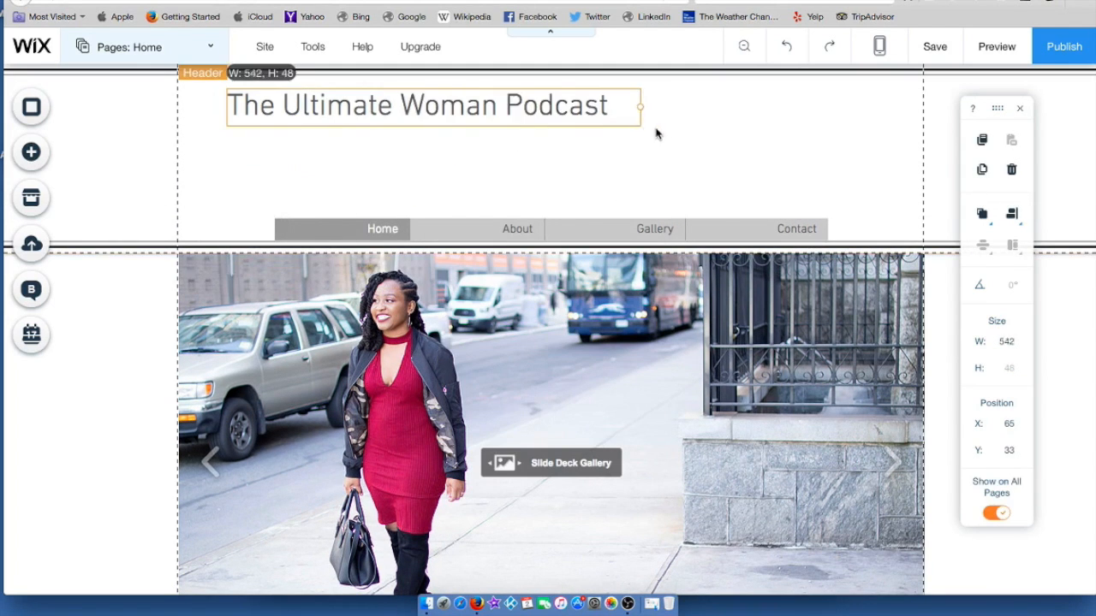
pyautogui.moveTo(542, 112); pyautogui.dragTo(655, 162)
# Step: Set the word "Ultimate" in the site title in a bold brush-script font
pyautogui.doubleClick(503, 157)
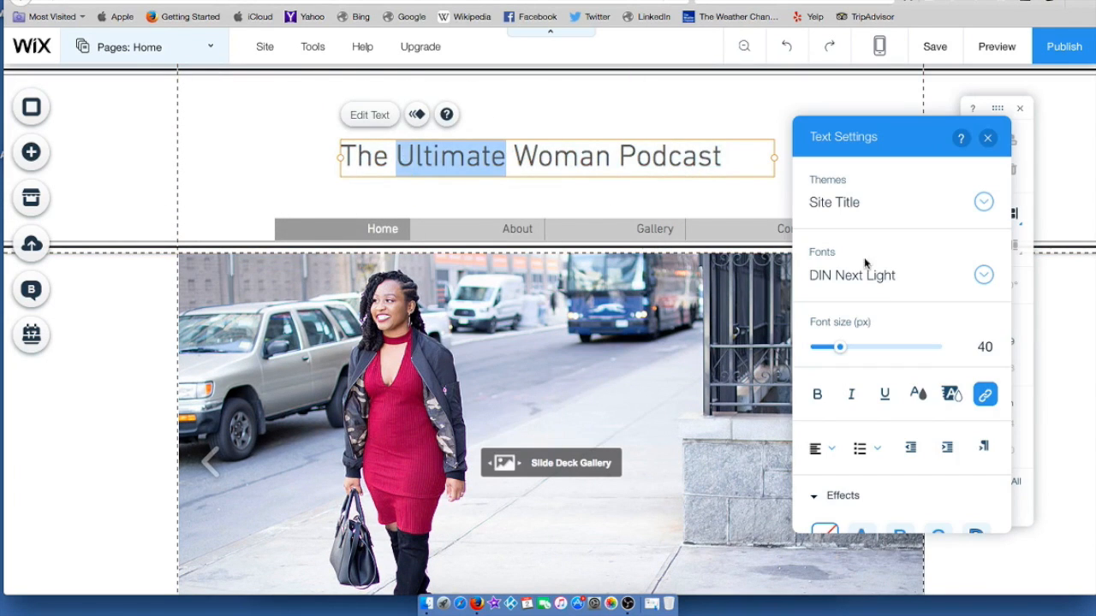
pyautogui.click(980, 275)
pyautogui.scroll(5, 925, 377)
pyautogui.scroll(-3, 925, 377)
pyautogui.click(843, 399)
pyautogui.click(618, 220)
# Step: Enlarge the site title to 61 px, widen its text box to about 796, and place it just above the menu at about X 93, Y 229
pyautogui.doubleClick(721, 166)
pyautogui.click(721, 167)
pyautogui.moveTo(840, 346)
pyautogui.mouseDown()
pyautogui.moveTo(868, 351)
pyautogui.moveTo(853, 347)
pyautogui.mouseUp()
pyautogui.hotkey('ctrl', 'a')
pyautogui.click(805, 257)
pyautogui.moveTo(773, 205); pyautogui.dragTo(864, 188)
pyautogui.moveTo(431, 189); pyautogui.dragTo(258, 190)
pyautogui.moveTo(526, 167); pyautogui.dragTo(517, 283)
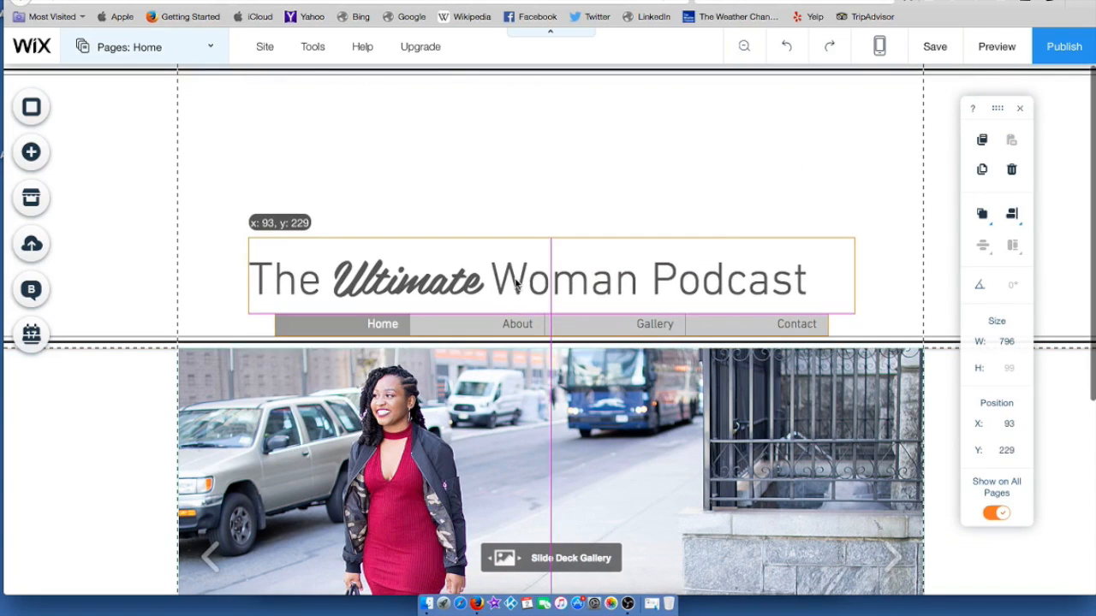
pyautogui.click(551, 213)
pyautogui.rightClick(463, 169)
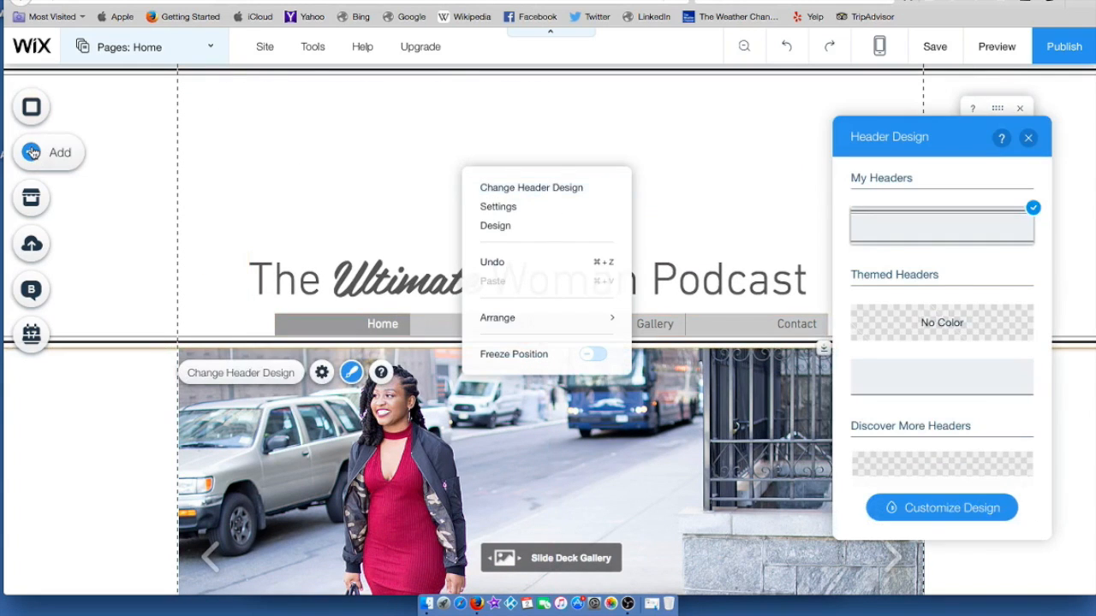
pyautogui.press('Escape')
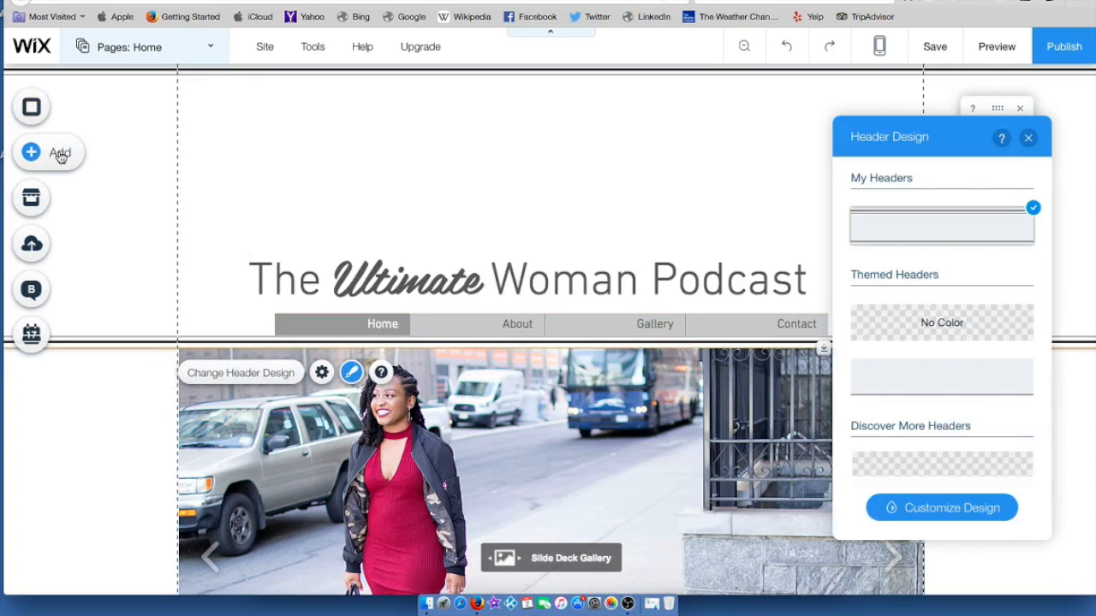
# Step: Add the uploaded portrait of the smiling woman in the black top to the page
pyautogui.click(61, 155)
pyautogui.click(87, 145)
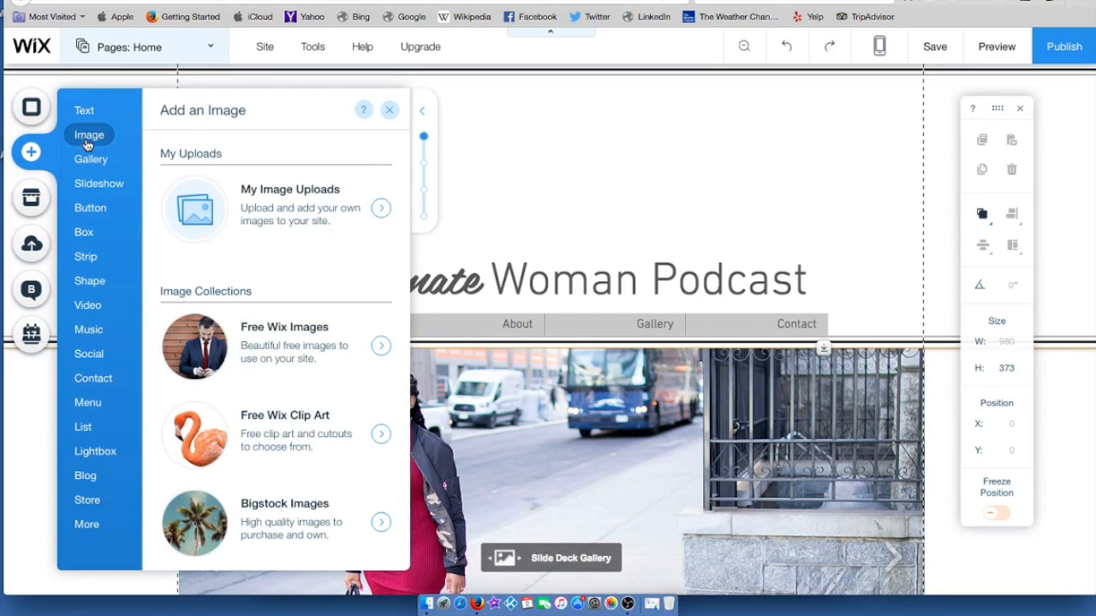
pyautogui.click(275, 193)
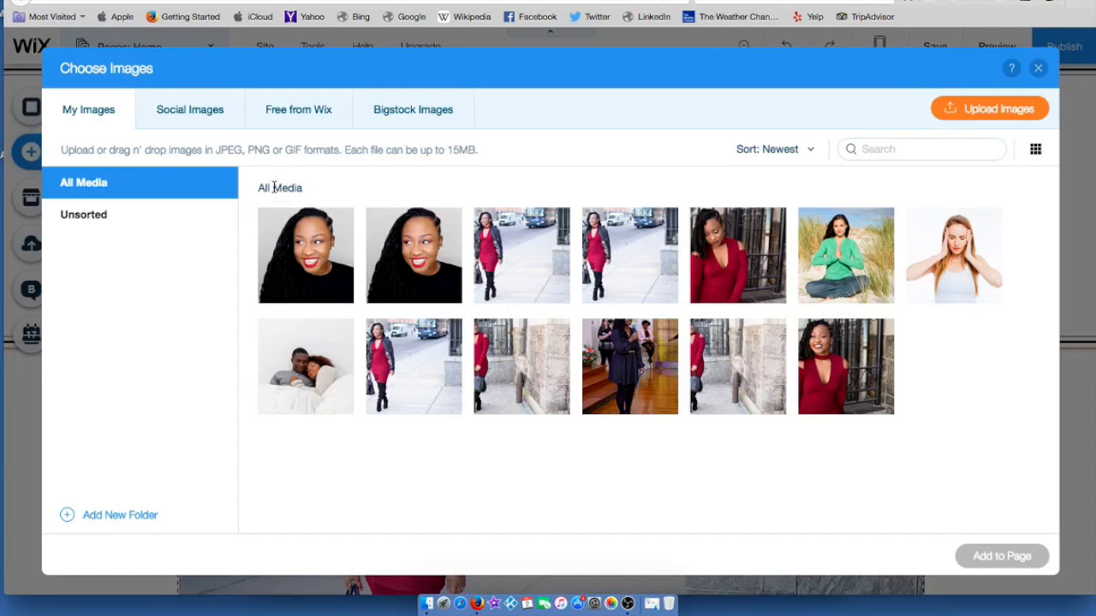
pyautogui.click(415, 235)
pyautogui.click(1008, 557)
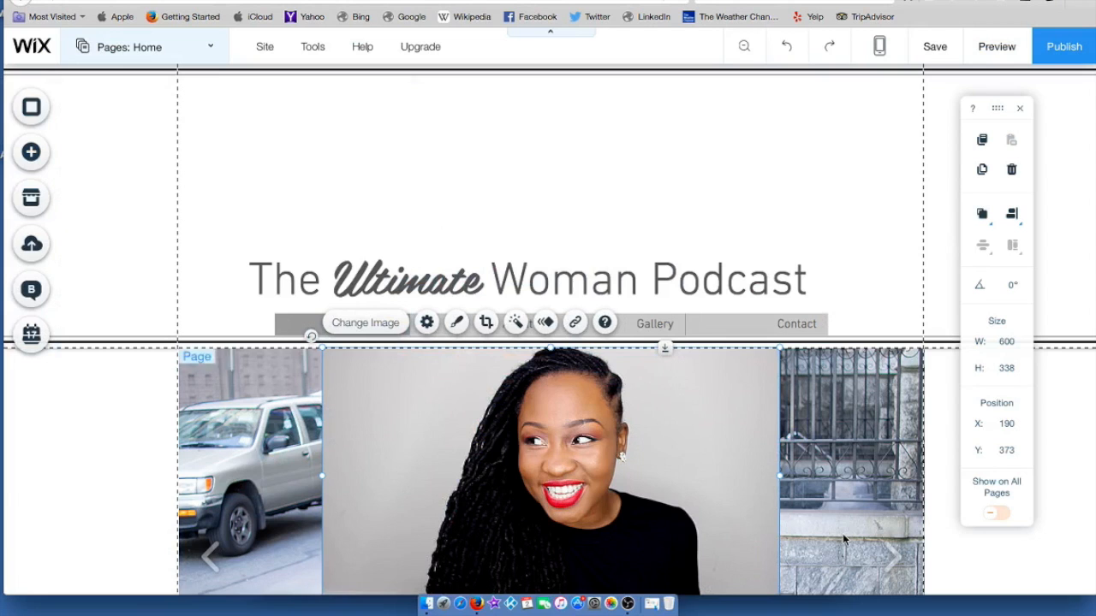
# Step: Move the portrait into the header at about X 0, Y 17 and widen it to the full 980 page width
pyautogui.moveTo(705, 452); pyautogui.dragTo(659, 203)
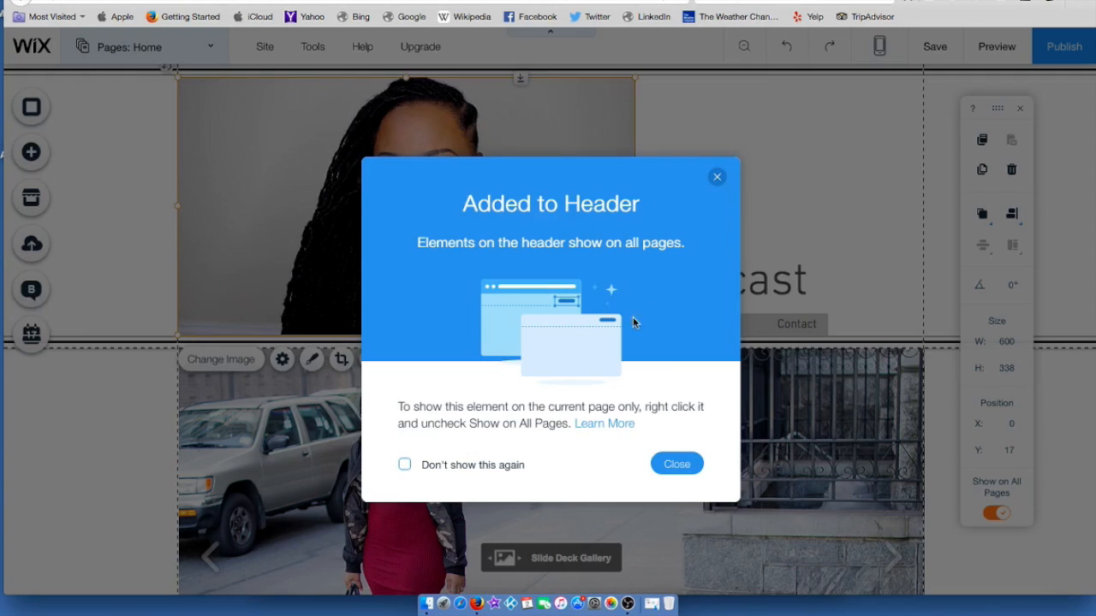
pyautogui.click(717, 177)
pyautogui.moveTo(710, 196); pyautogui.dragTo(917, 184)
# Step: Apply the Lighten filter to the header portrait
pyautogui.rightClick(851, 257)
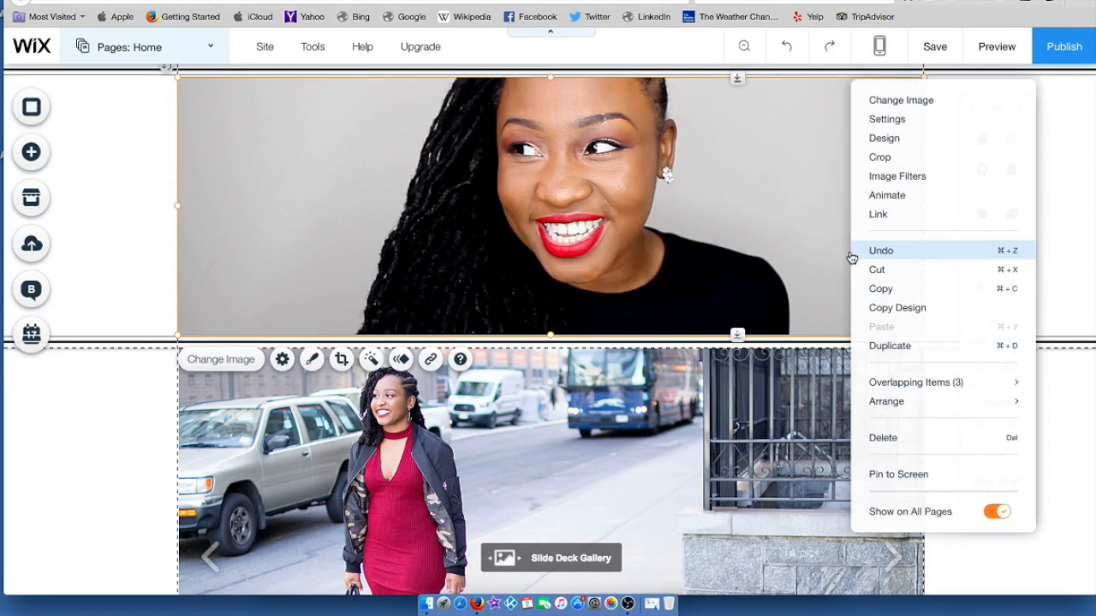
pyautogui.click(881, 176)
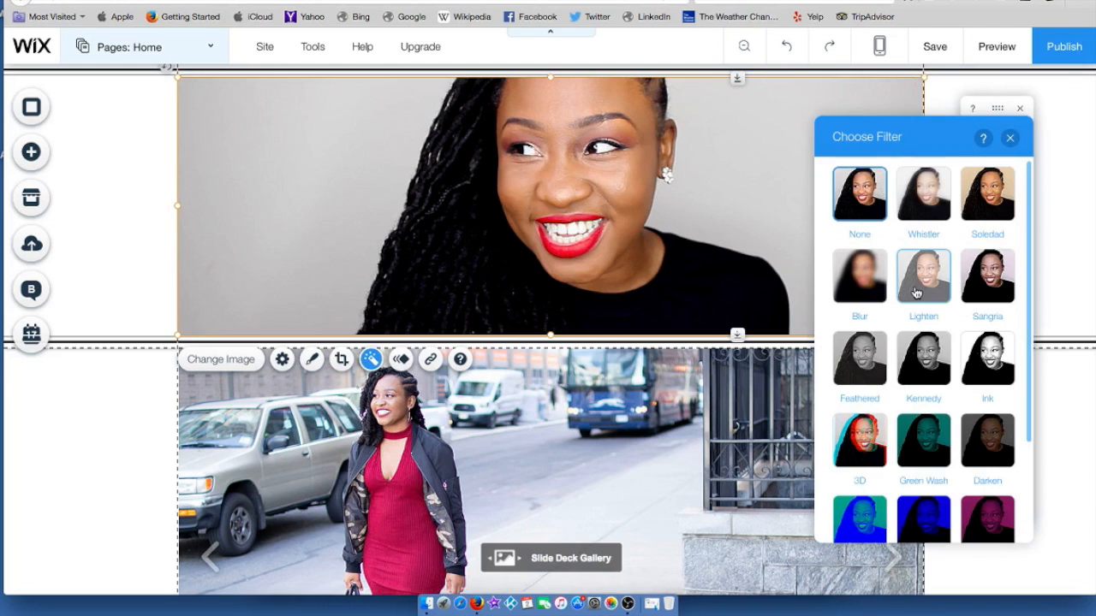
pyautogui.click(916, 292)
# Step: Bring the menu and site title out from behind the header portrait onto its lower edge, with the title at about X 98, Y 242
pyautogui.moveTo(692, 160); pyautogui.dragTo(611, 177)
pyautogui.moveTo(741, 276); pyautogui.dragTo(742, 451)
pyautogui.moveTo(768, 372); pyautogui.dragTo(768, 395)
pyautogui.click(648, 152)
pyautogui.moveTo(647, 151); pyautogui.dragTo(758, 156)
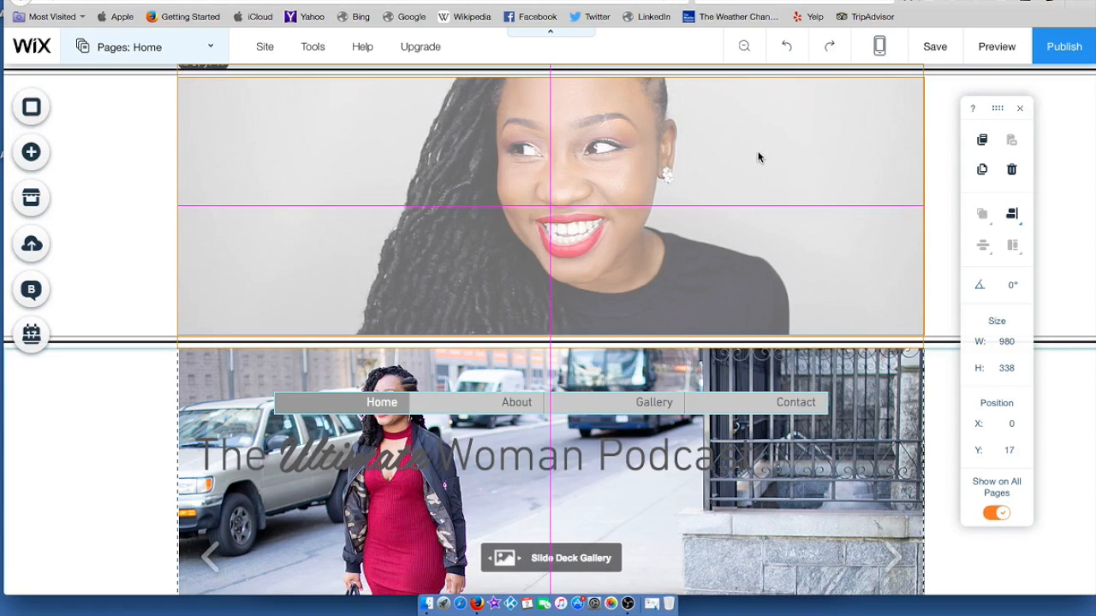
pyautogui.moveTo(756, 404); pyautogui.dragTo(747, 331)
pyautogui.moveTo(641, 462); pyautogui.dragTo(695, 305)
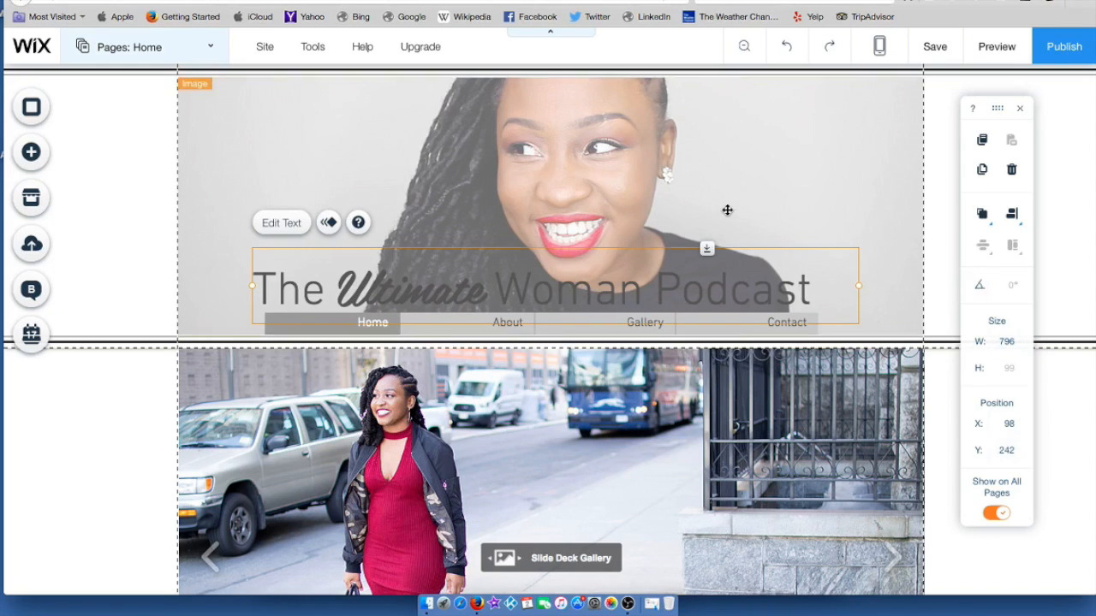
# Step: Color the whole site title dark red (#8B0000)
pyautogui.rightClick(714, 287)
pyautogui.moveTo(715, 287)
pyautogui.click(556, 289)
pyautogui.doubleClick(556, 289)
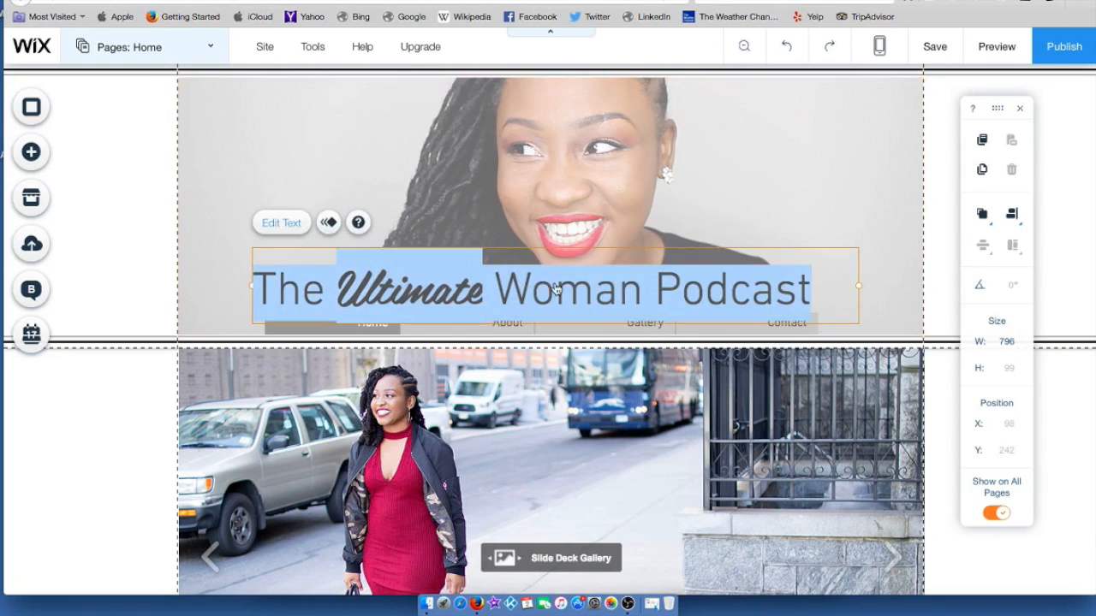
pyautogui.click(942, 395)
pyautogui.click(896, 381)
pyautogui.click(271, 157)
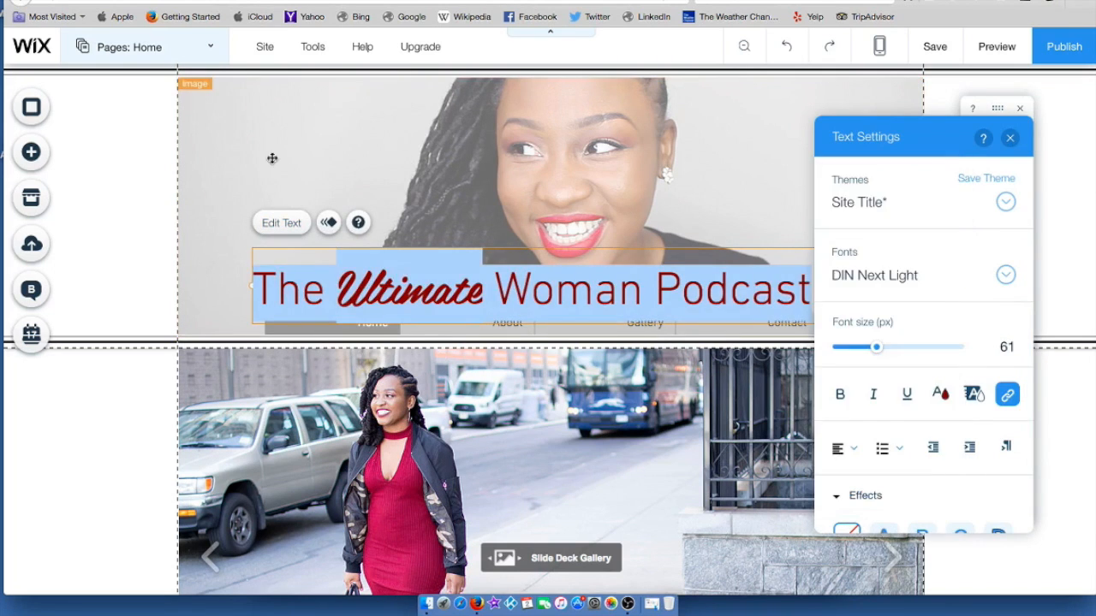
pyautogui.click(113, 230)
# Step: Recolor the whole site title white
pyautogui.click(385, 288)
pyautogui.doubleClick(407, 289)
pyautogui.click(942, 395)
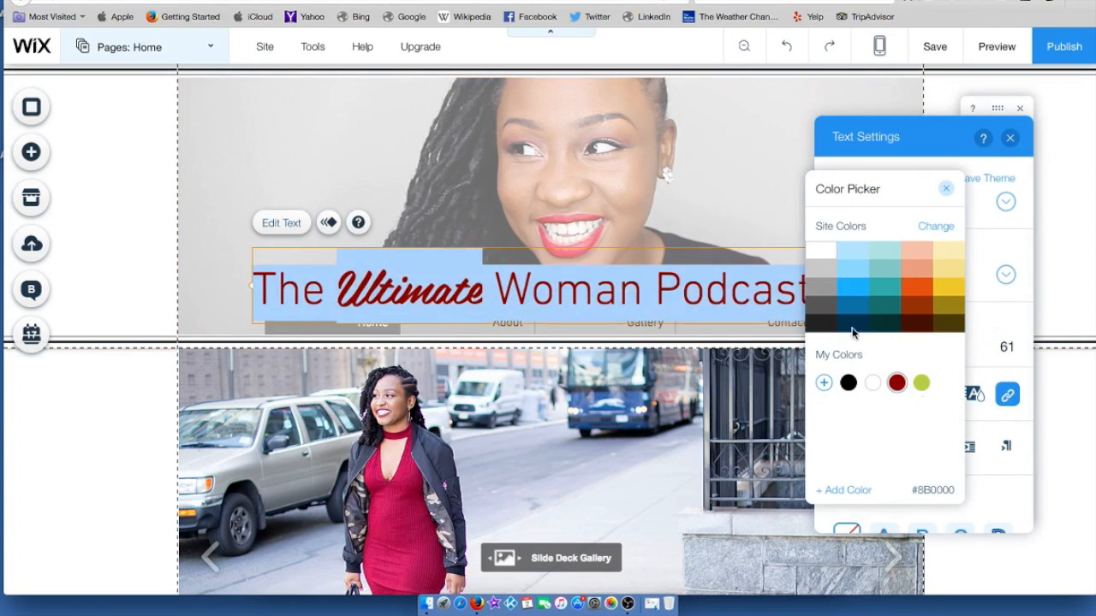
pyautogui.click(820, 251)
pyautogui.click(331, 171)
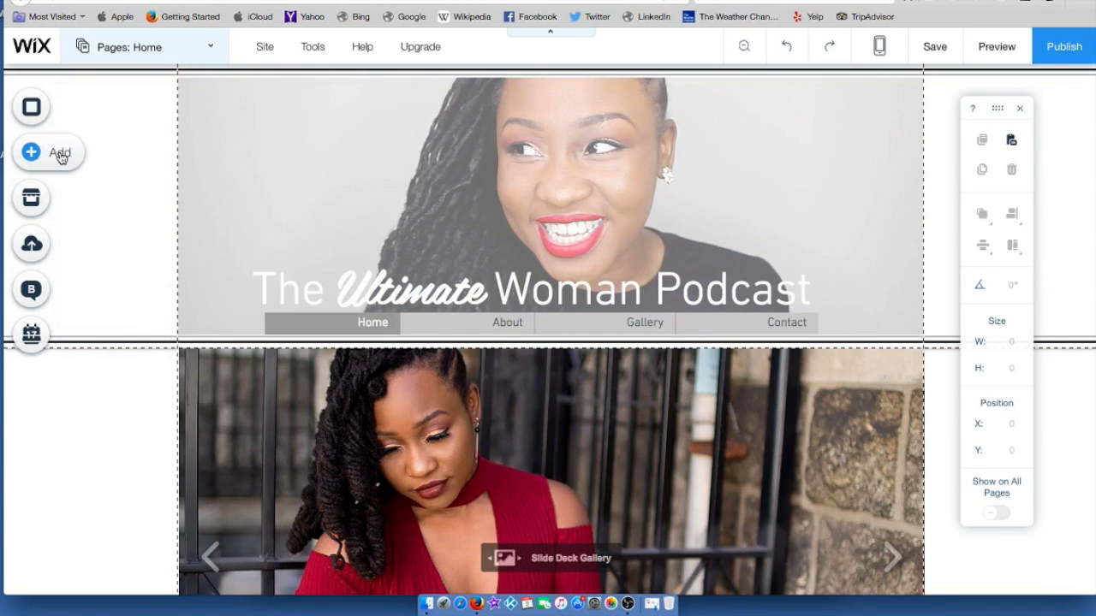
# Step: Add the social bar with black circular icons and place it in the header portrait's upper-right corner, at about X 667, Y 17
pyautogui.click(61, 157)
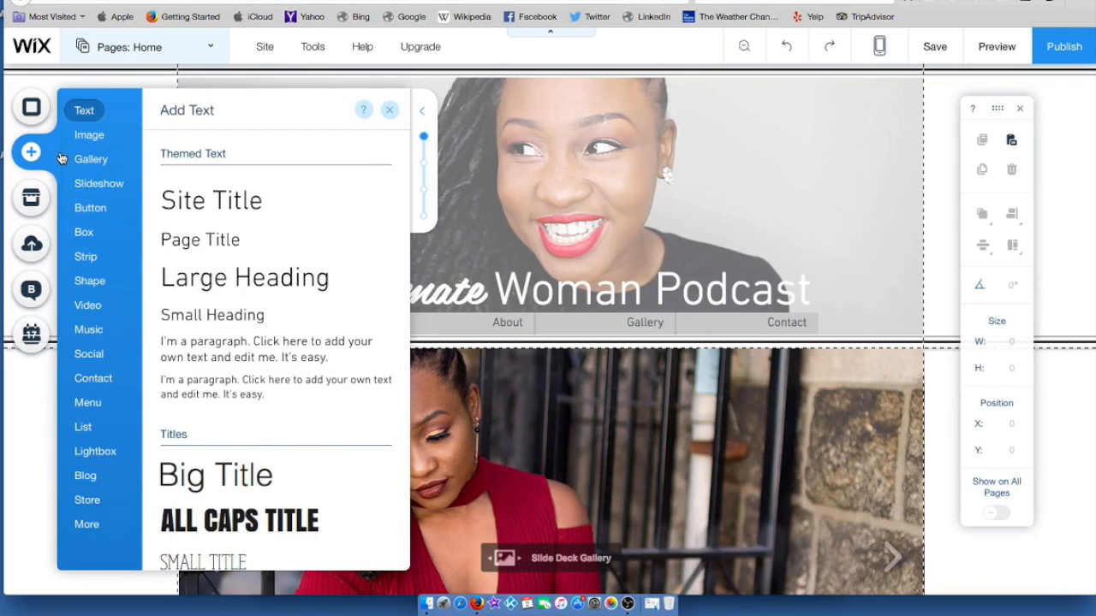
pyautogui.moveTo(96, 351)
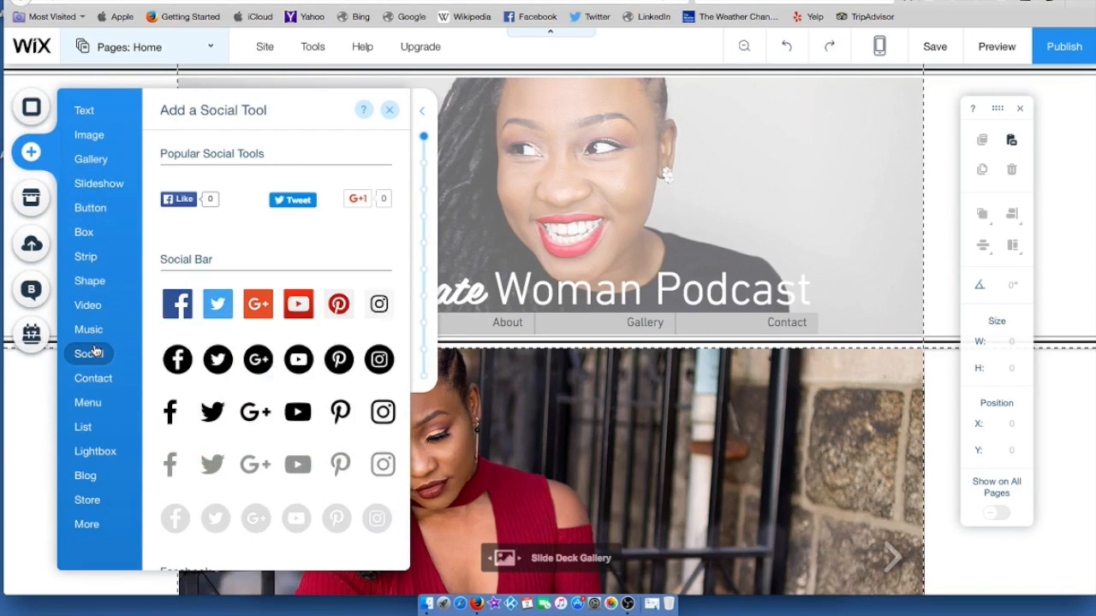
pyautogui.click(178, 363)
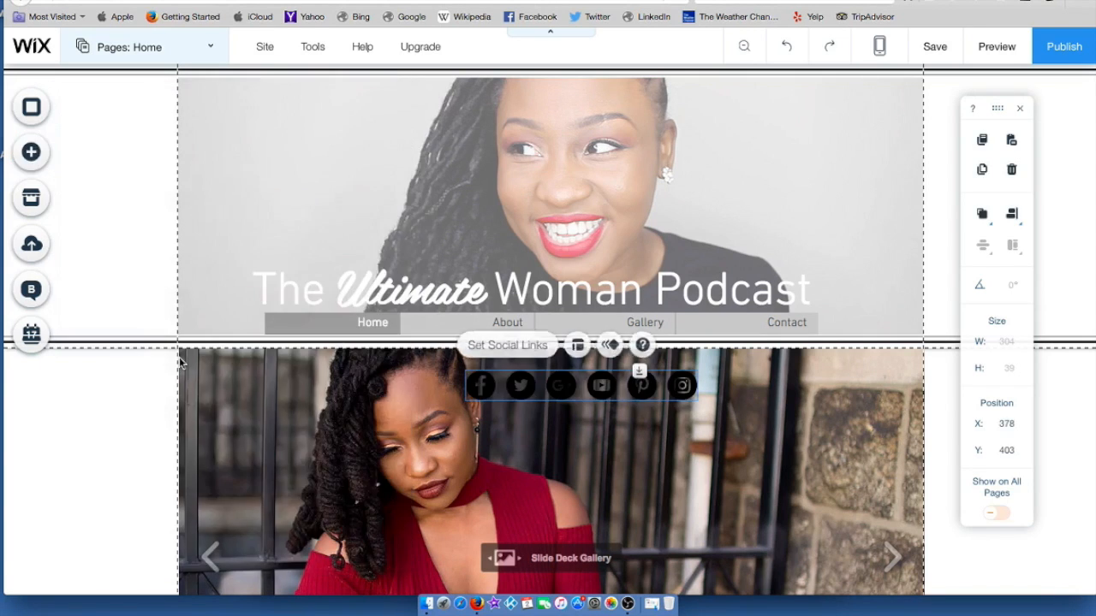
pyautogui.moveTo(604, 382); pyautogui.dragTo(822, 104)
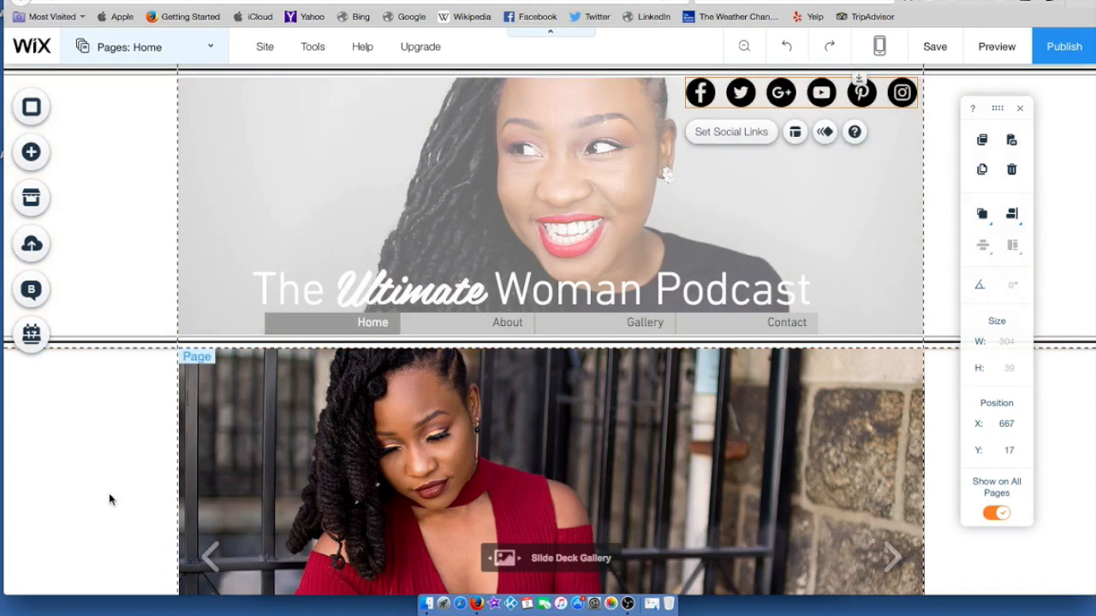
pyautogui.click(81, 503)
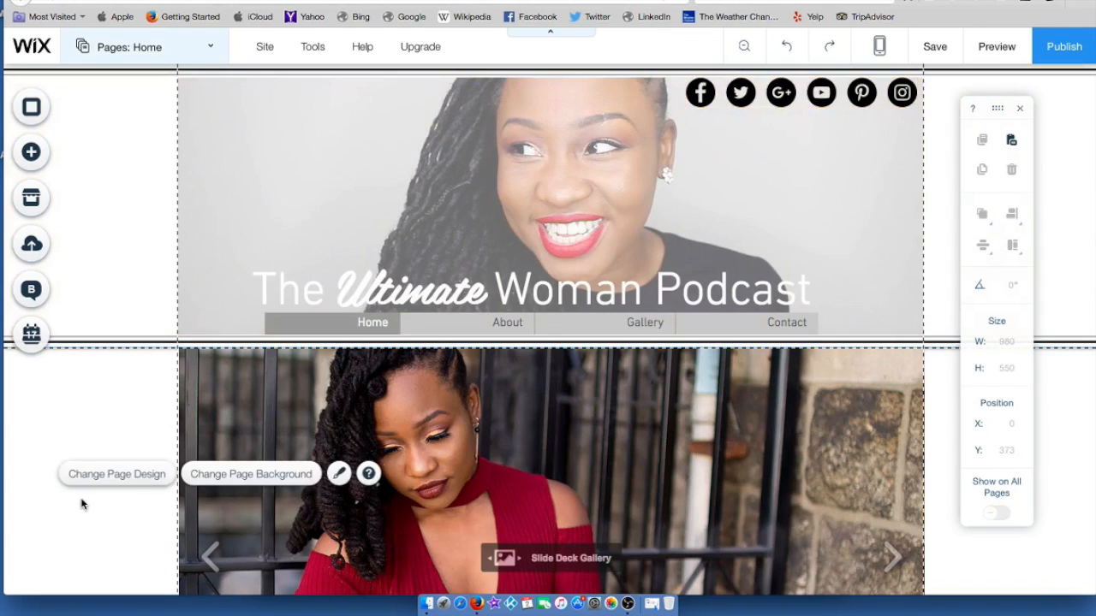
# Step: Add a white-filled circle about 276 by 276 over the slide deck gallery, at about X 618, Y 404
pyautogui.click(60, 156)
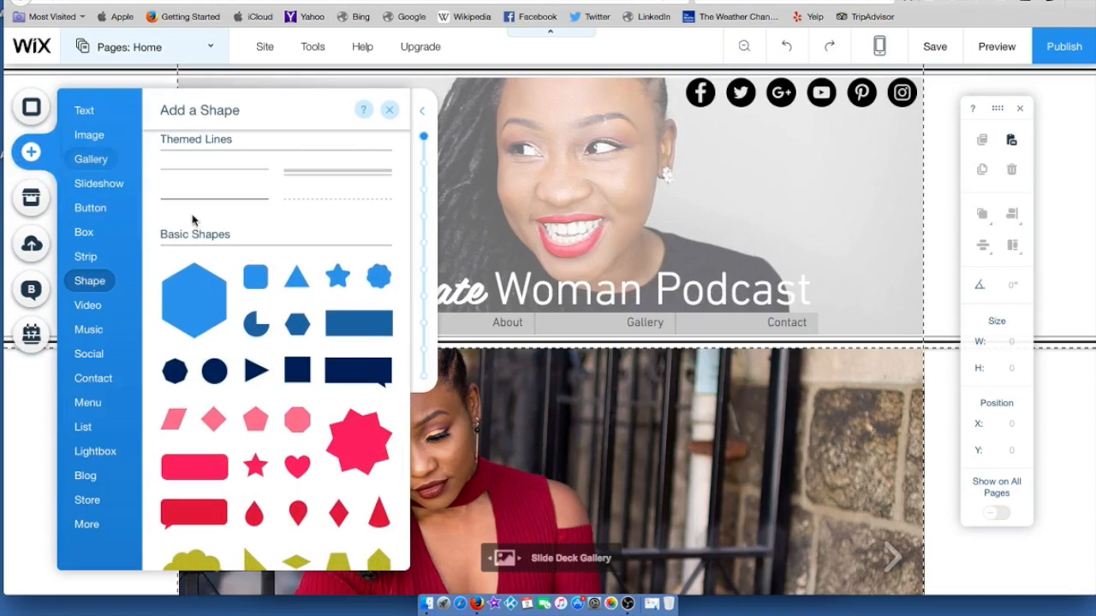
pyautogui.click(215, 370)
pyautogui.click(707, 345)
pyautogui.click(493, 305)
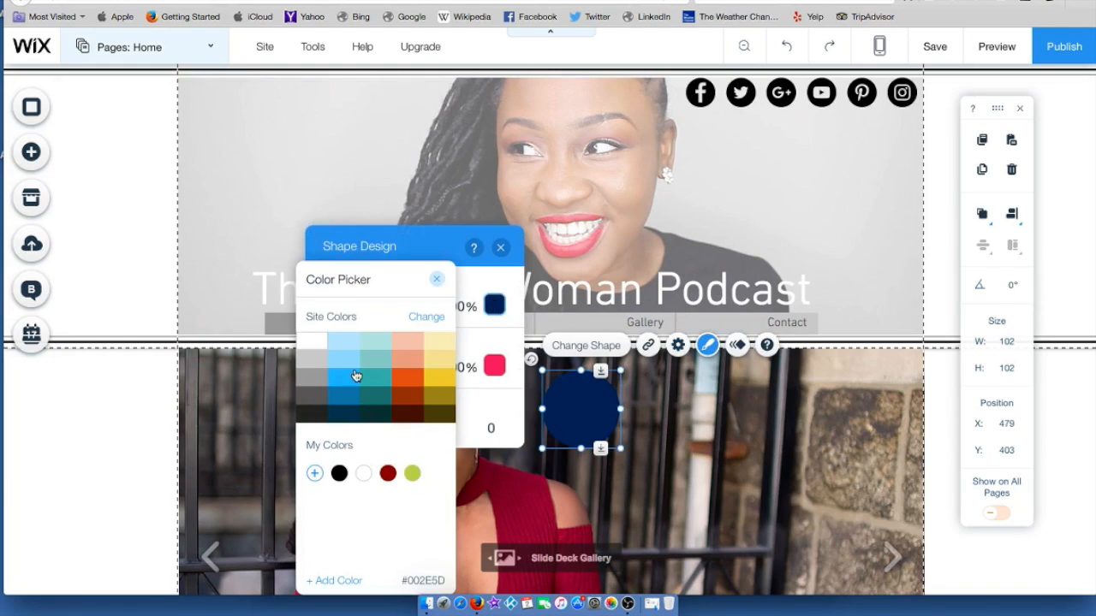
pyautogui.click(314, 344)
pyautogui.click(501, 247)
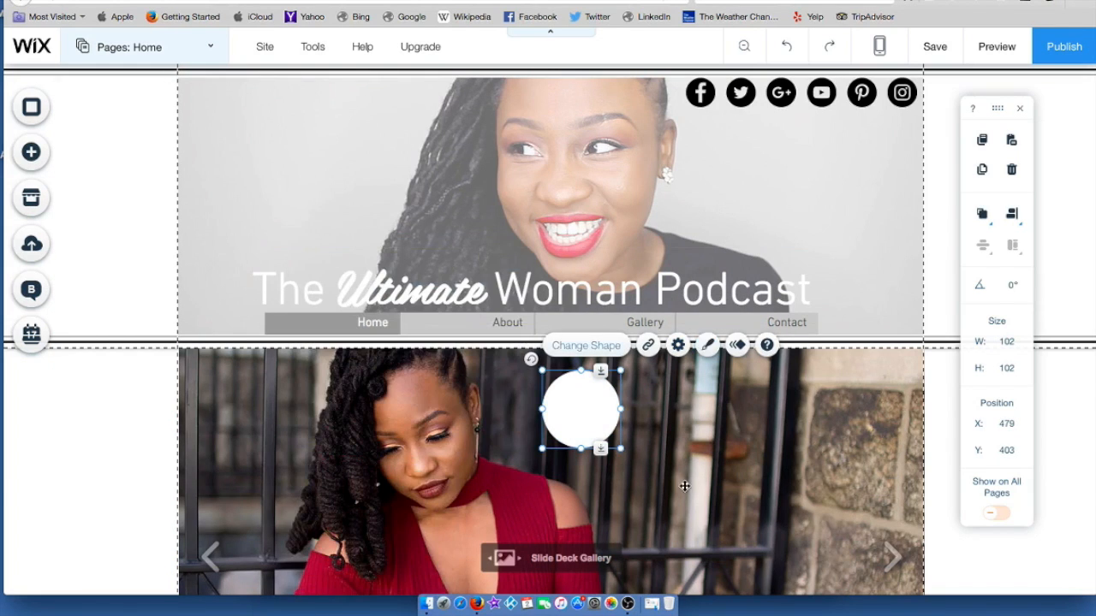
pyautogui.moveTo(620, 448); pyautogui.dragTo(729, 447)
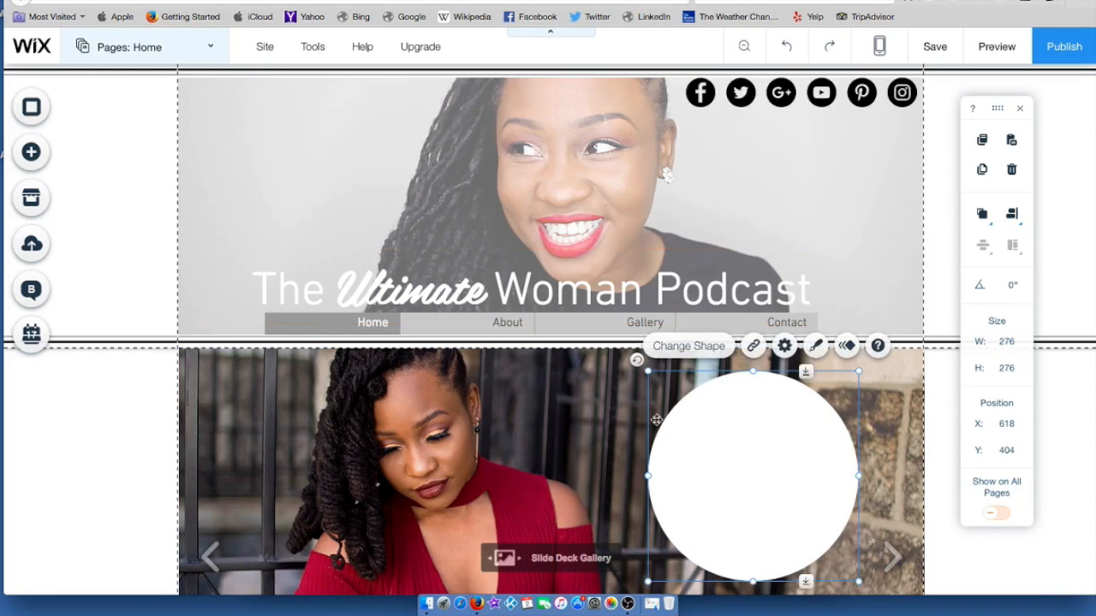
# Step: Add a Catchy Title text element at the top of the slide deck gallery
pyautogui.click(78, 158)
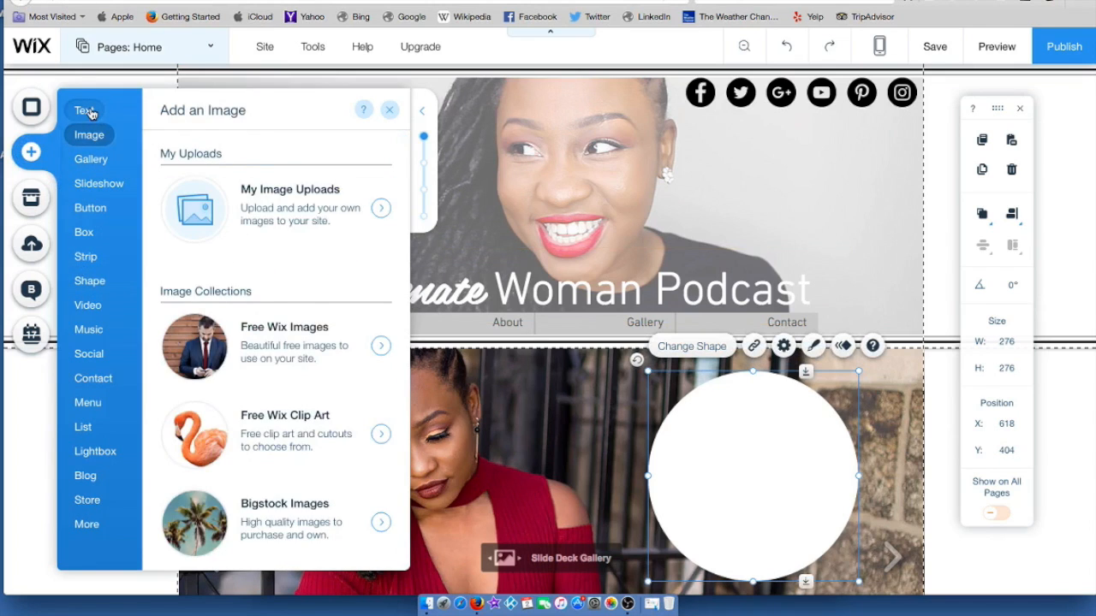
pyautogui.moveTo(90, 114)
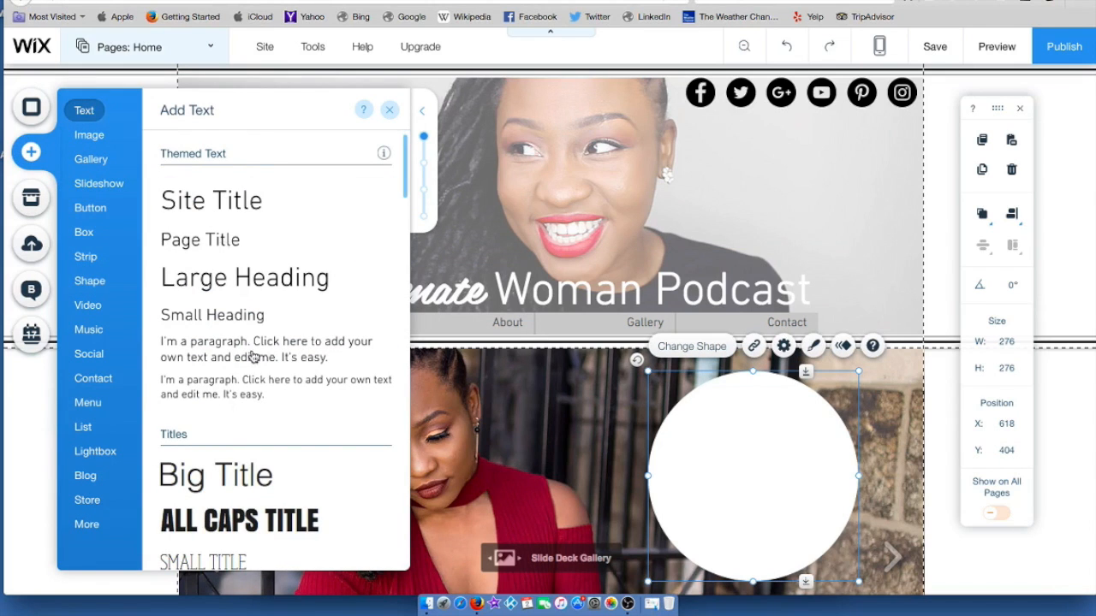
pyautogui.moveTo(406, 190); pyautogui.dragTo(407, 242)
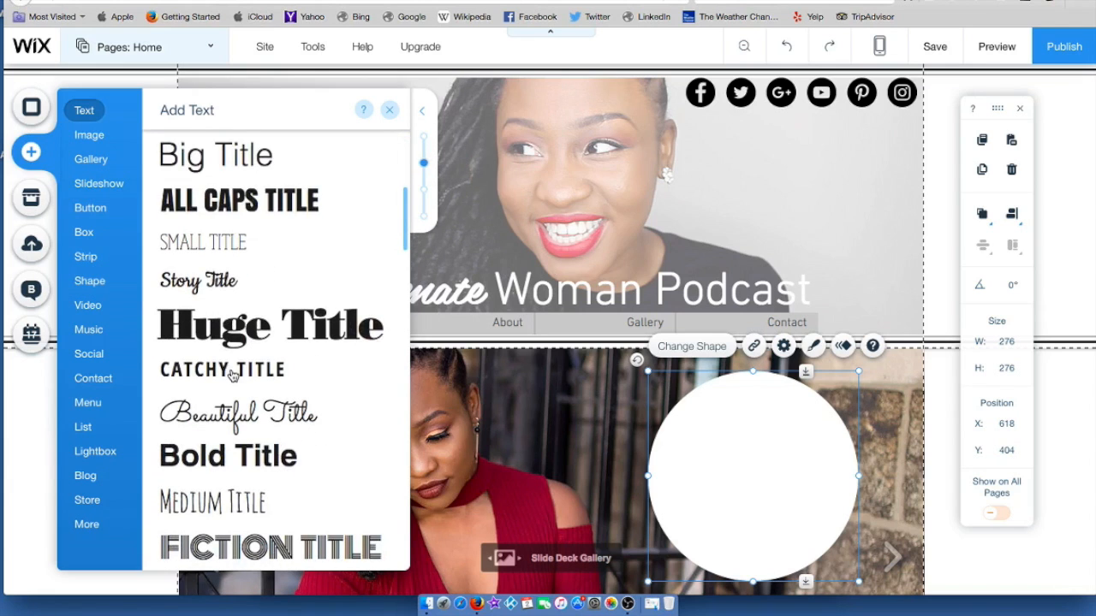
pyautogui.moveTo(234, 374); pyautogui.dragTo(581, 363)
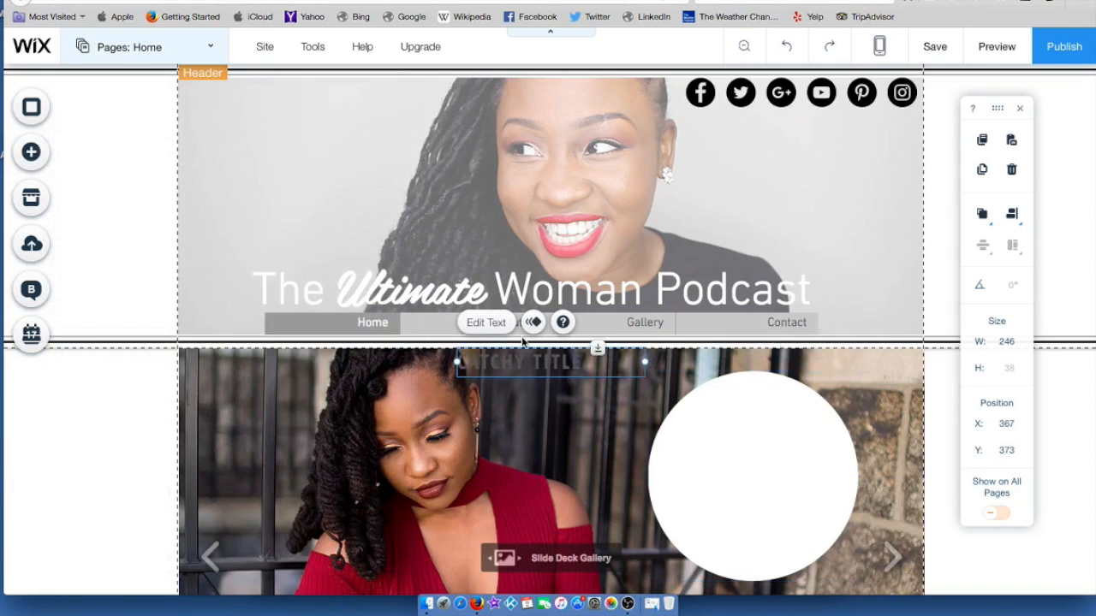
# Step: Change the new title's text to "Download Our Podcast Here!" and place it inside the white circle, at about X 667, Y 461
pyautogui.doubleClick(596, 362)
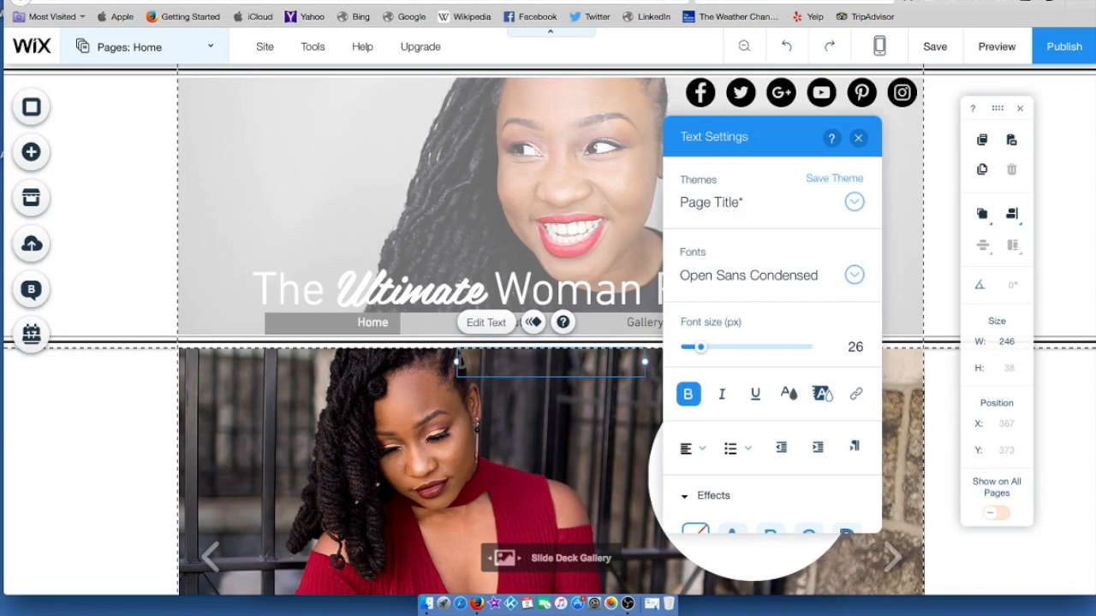
pyautogui.write('Download Our Podcast Here!')
pyautogui.click(858, 137)
pyautogui.moveTo(513, 378); pyautogui.dragTo(774, 456)
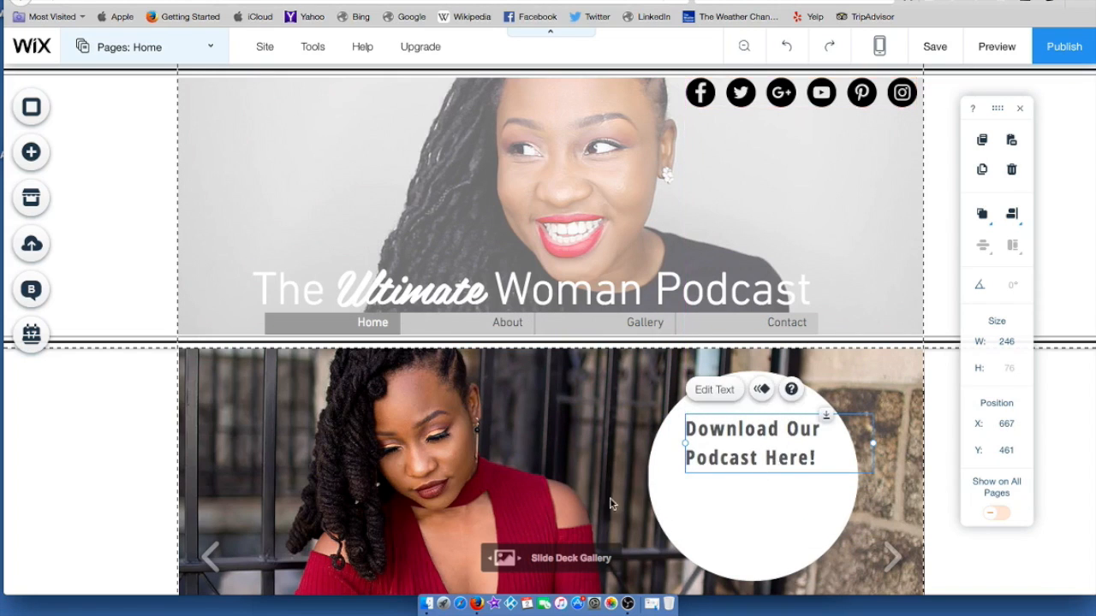
pyautogui.click(597, 482)
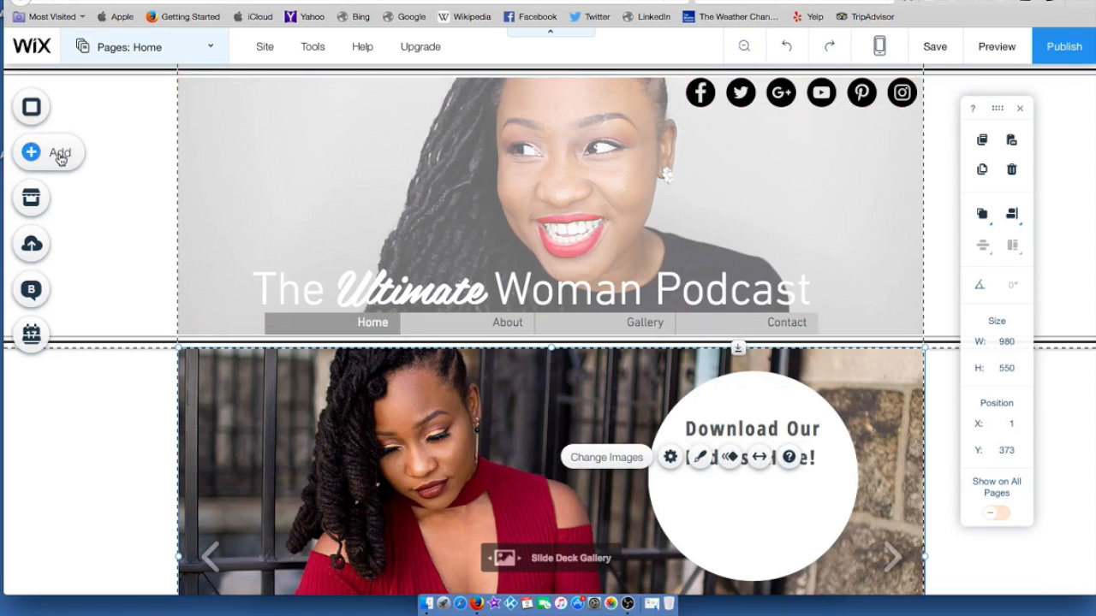
# Step: Add the dark blue standing microphone shape to the home page
pyautogui.click(60, 159)
pyautogui.click(99, 183)
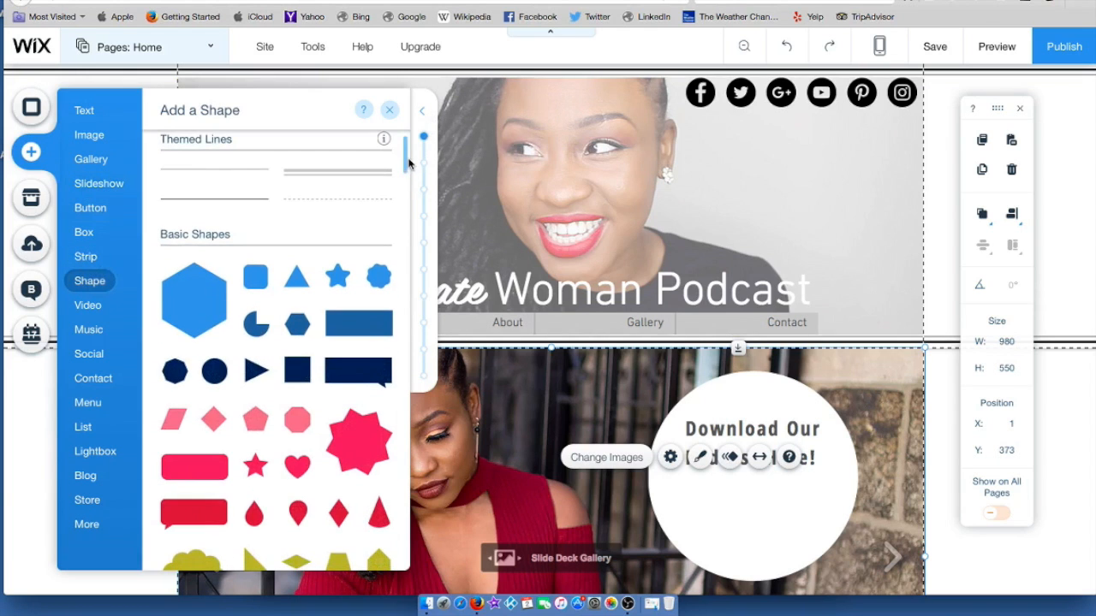
pyautogui.moveTo(405, 161); pyautogui.dragTo(406, 282)
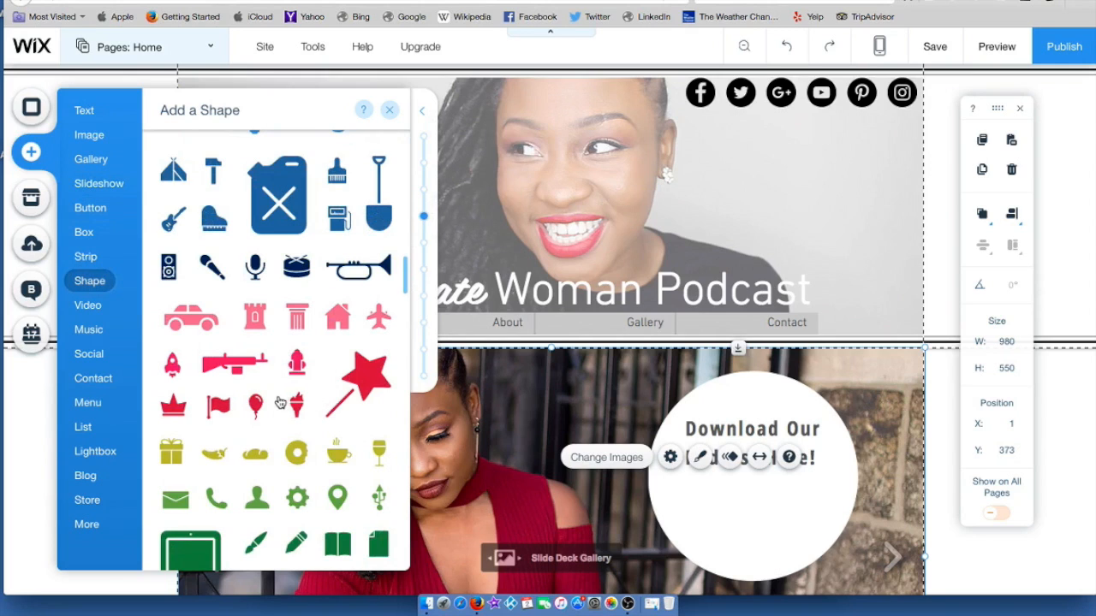
pyautogui.click(249, 273)
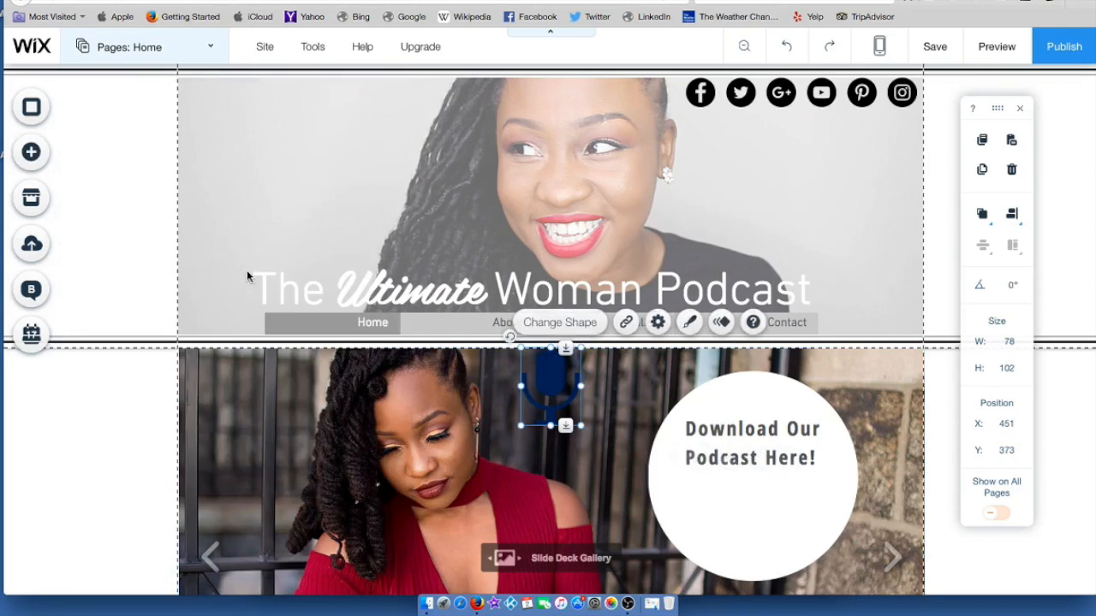
# Step: Fill the microphone shape with dark brown (#4A1B0B) and move it into the white circle beneath the download text
pyautogui.click(687, 321)
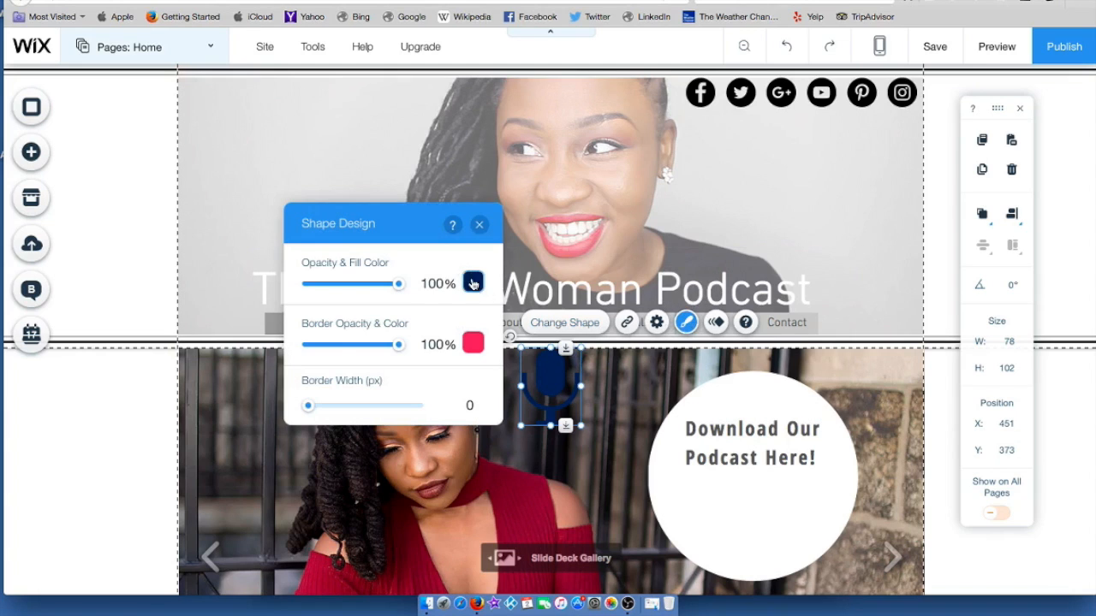
pyautogui.click(472, 283)
pyautogui.click(391, 412)
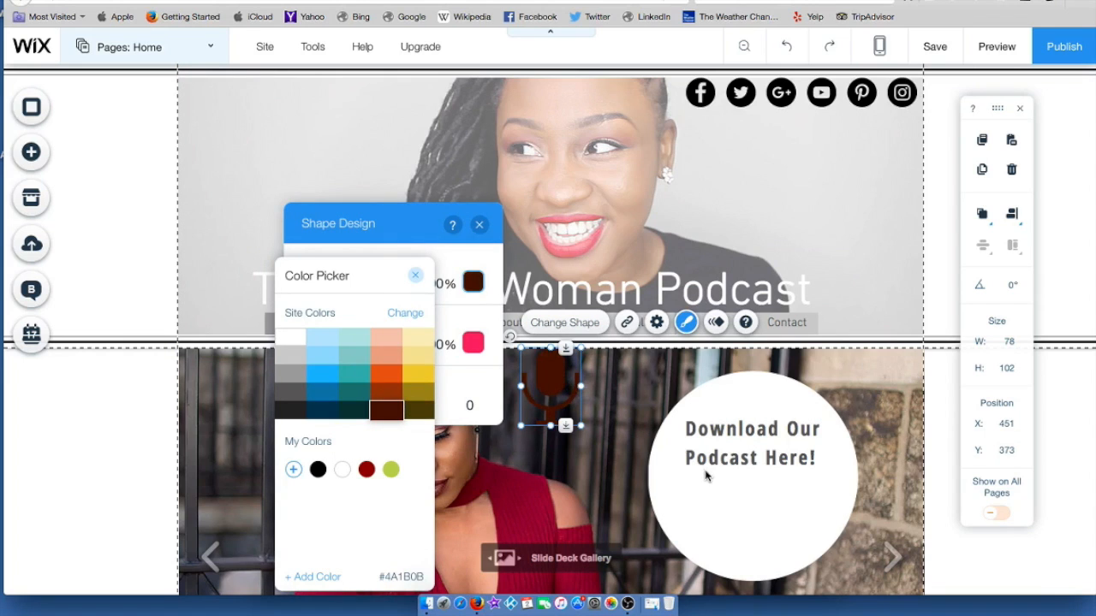
pyautogui.click(604, 418)
pyautogui.moveTo(567, 392); pyautogui.dragTo(769, 523)
# Step: Shrink the white circle to about 242 by 242 around the text and microphone, at about X 630, Y 418
pyautogui.click(817, 500)
pyautogui.moveTo(857, 371); pyautogui.dragTo(839, 391)
pyautogui.moveTo(814, 479); pyautogui.dragTo(825, 469)
pyautogui.moveTo(847, 573); pyautogui.dragTo(840, 567)
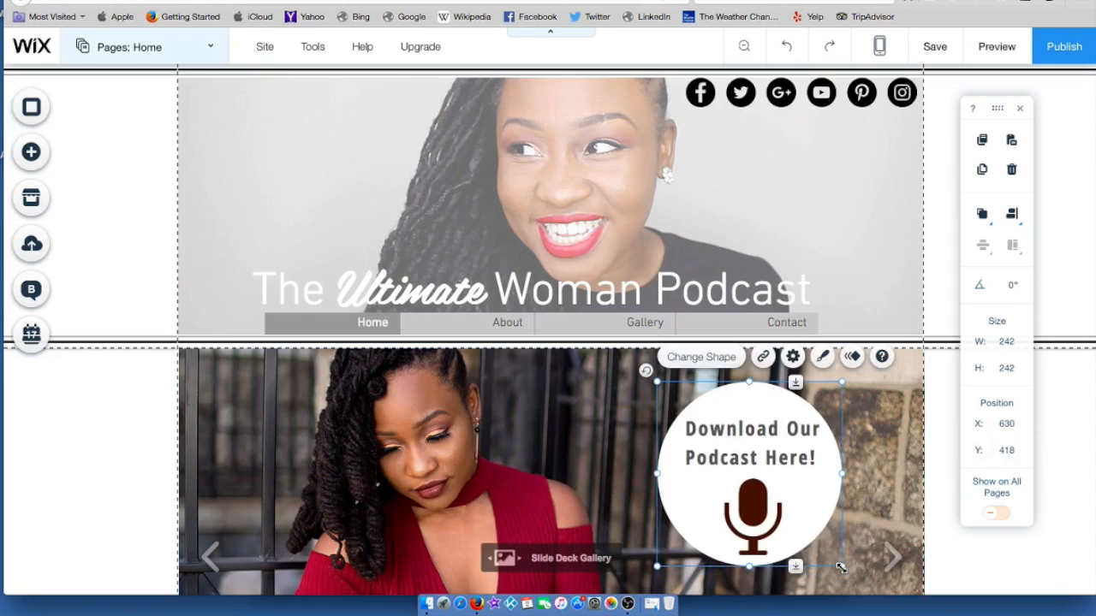
pyautogui.click(763, 356)
pyautogui.click(362, 272)
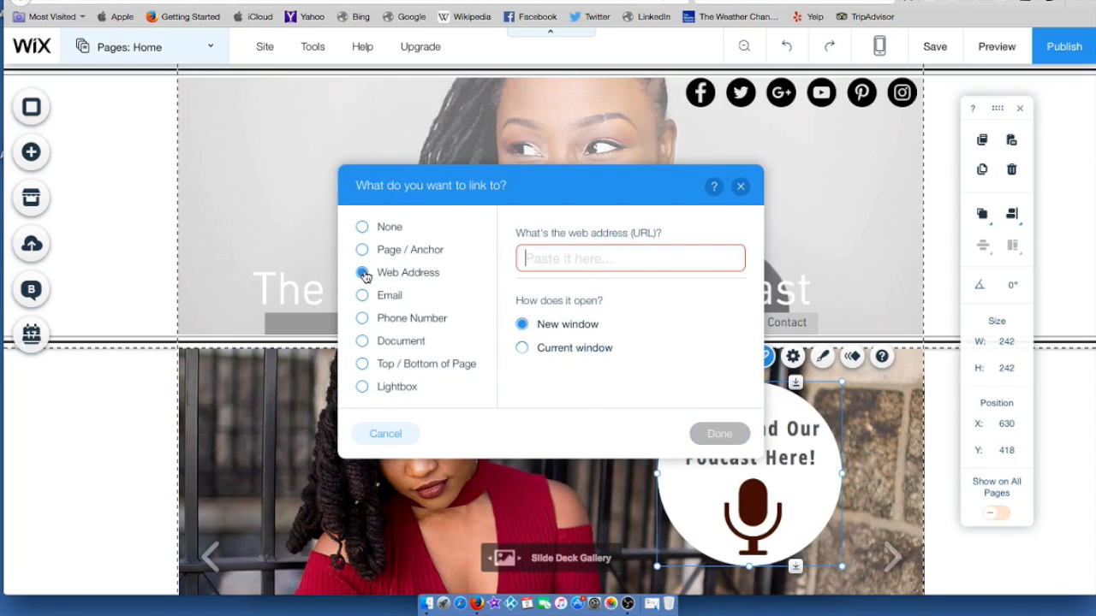
pyautogui.write('http://')
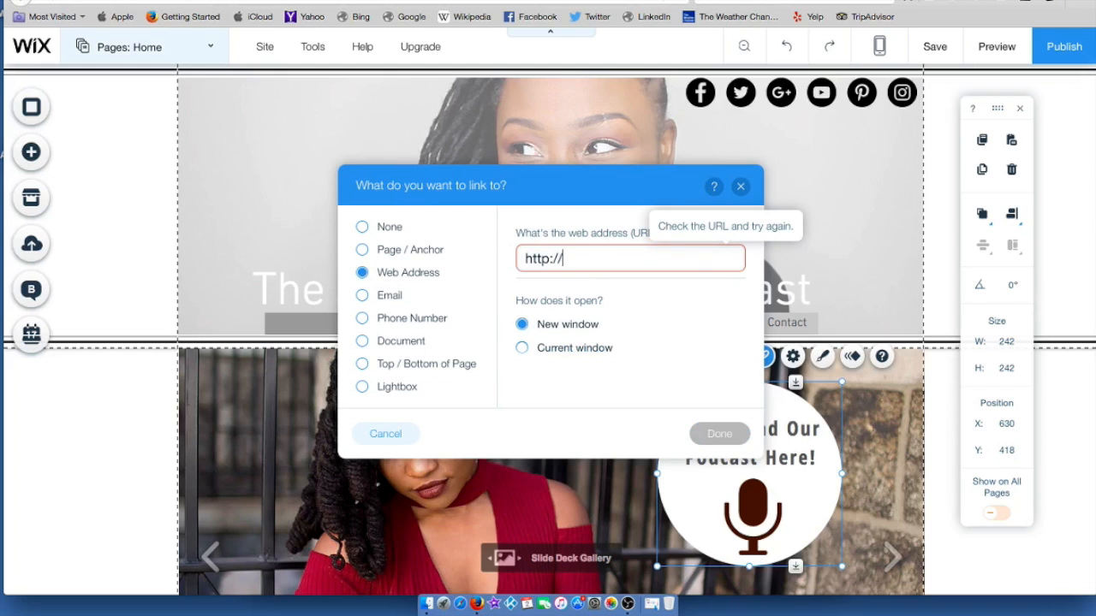
pyautogui.write('itunes.com')
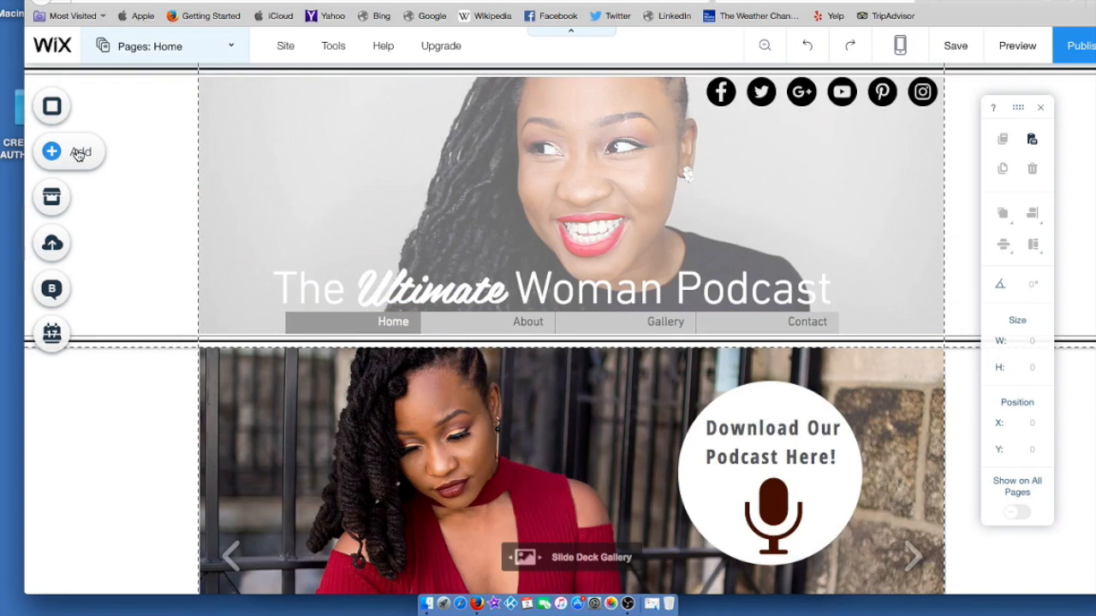
# Step: Add the marble "Join Our Mailing List" lightbox from the Subscribe designs
pyautogui.click(77, 154)
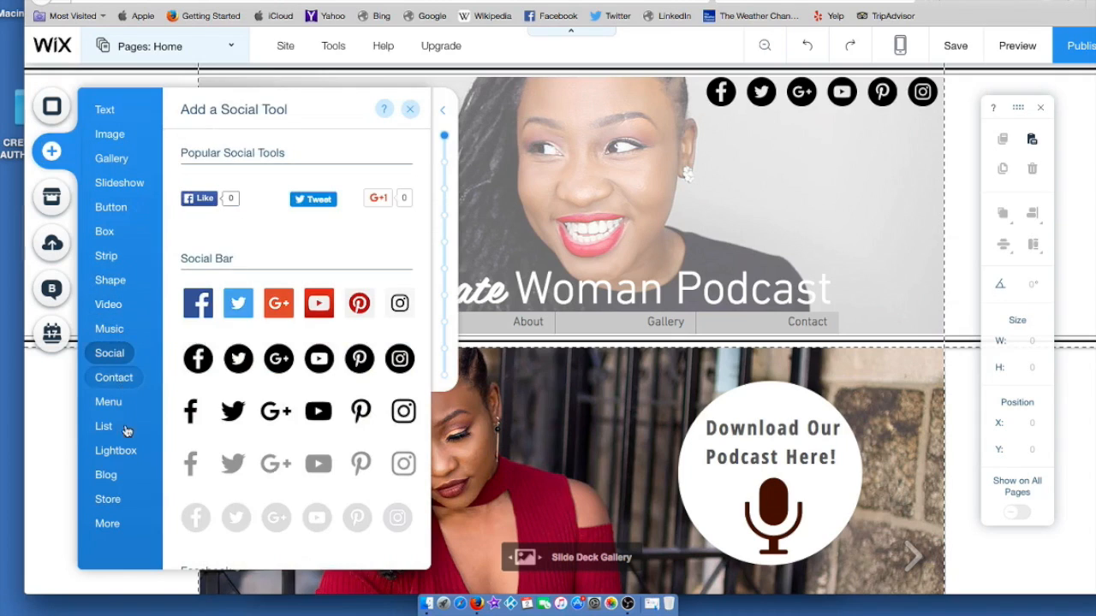
pyautogui.moveTo(125, 451)
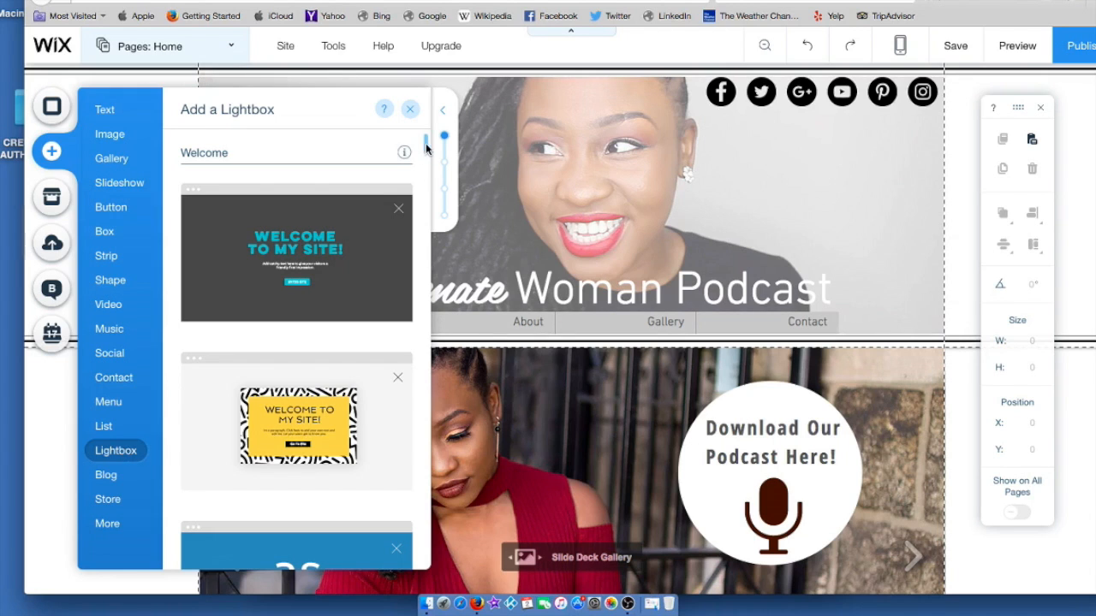
pyautogui.scroll(-8, 426, 154)
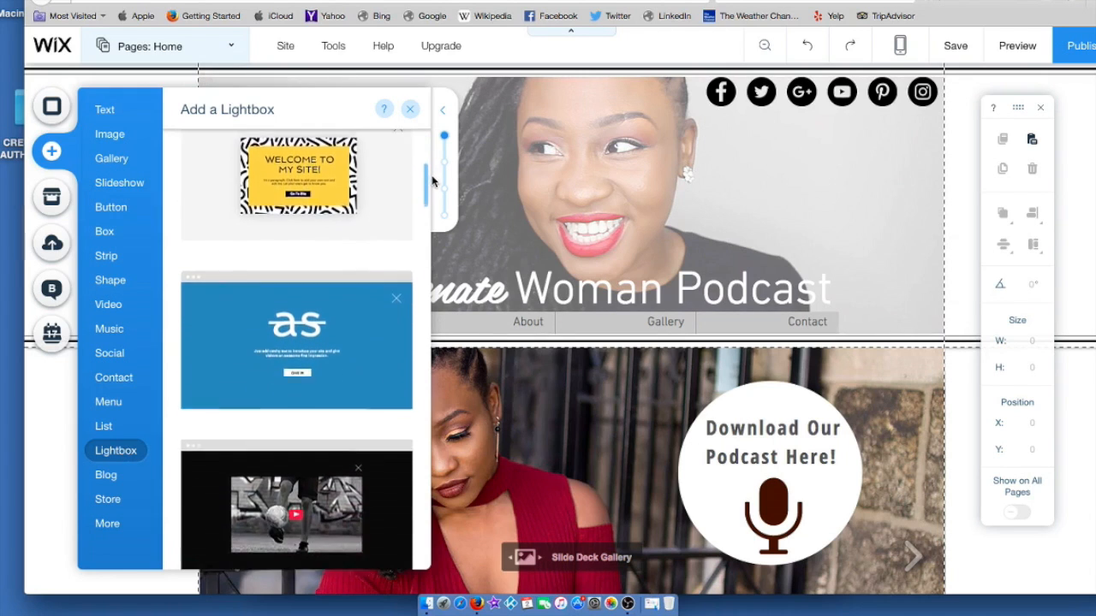
pyautogui.scroll(-8, 434, 199)
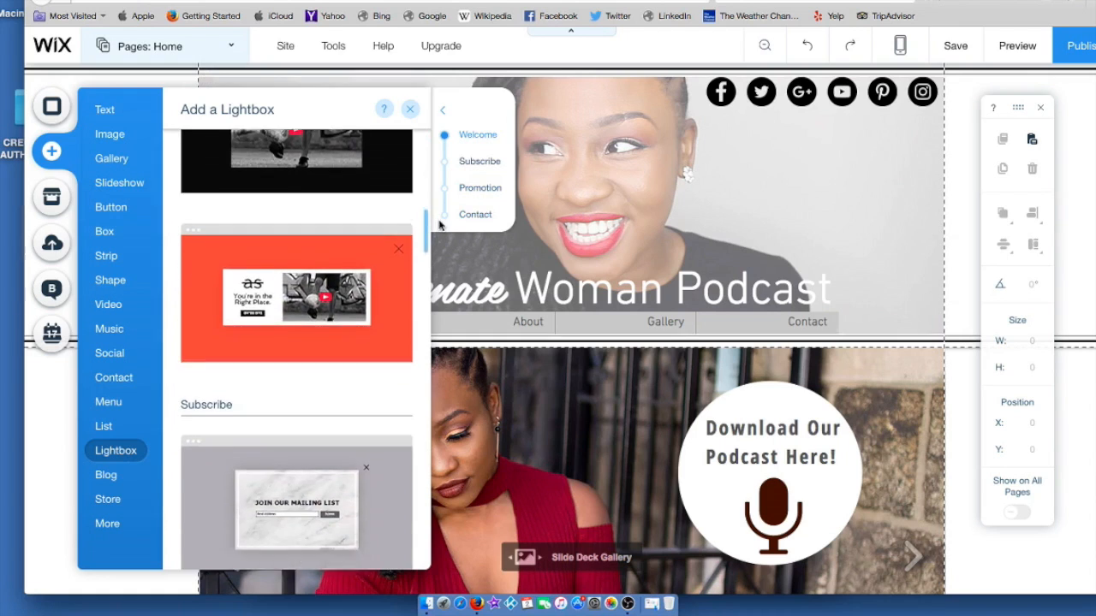
pyautogui.scroll(-5, 386, 270)
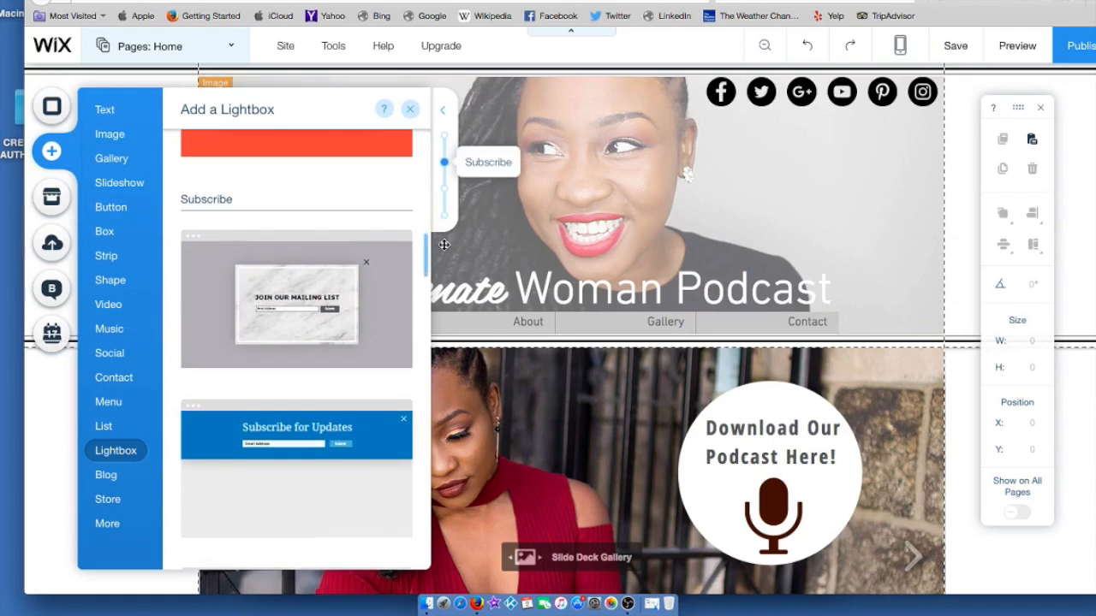
pyautogui.click(300, 293)
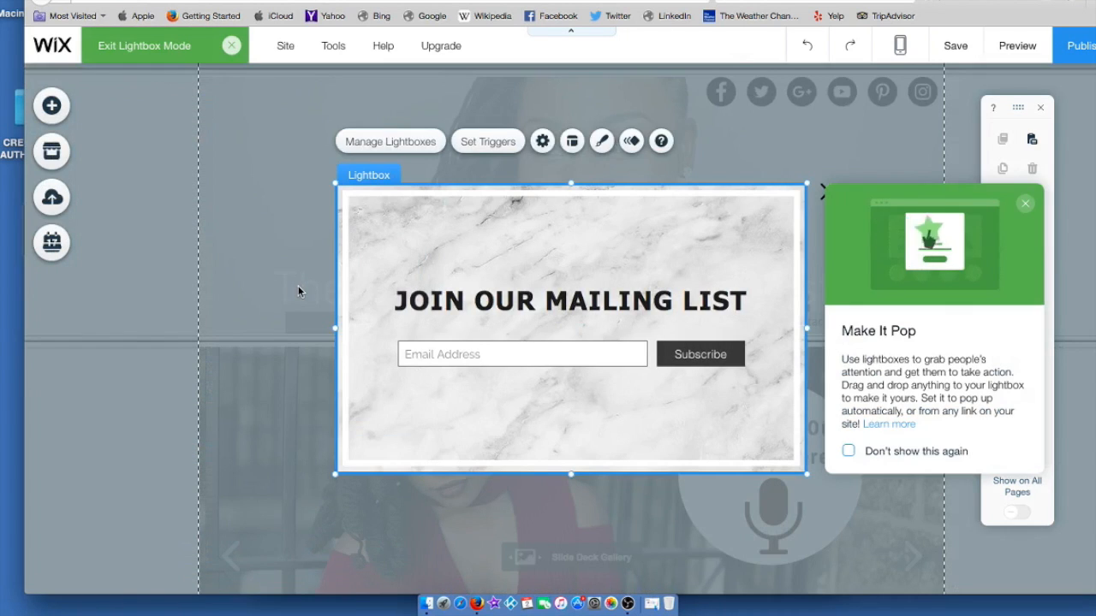
# Step: Give the mailing list lightbox the Bounce-In animation
pyautogui.click(603, 146)
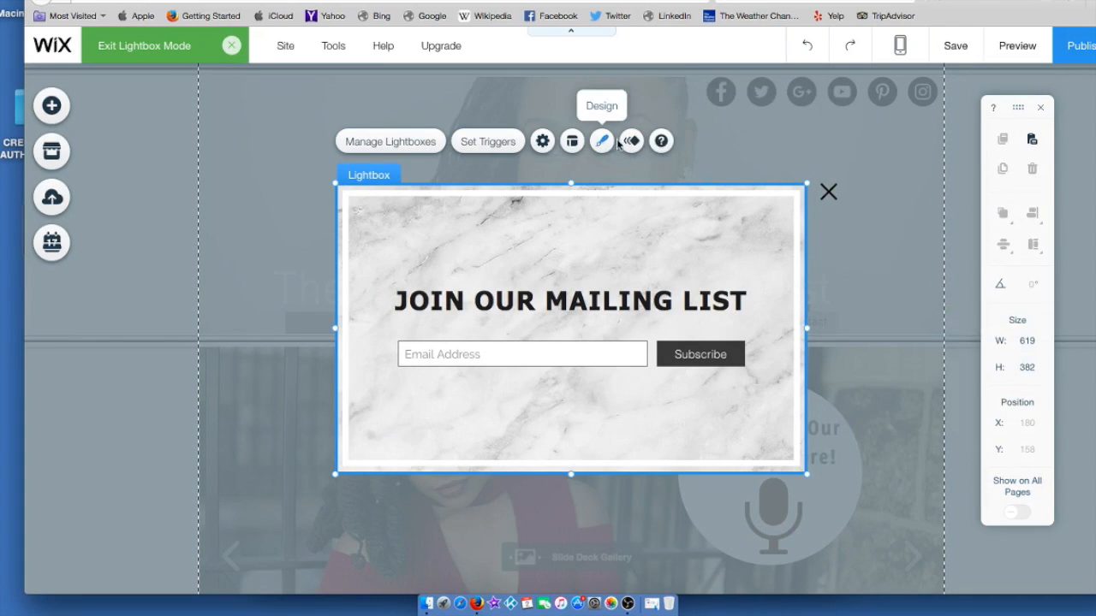
pyautogui.click(631, 142)
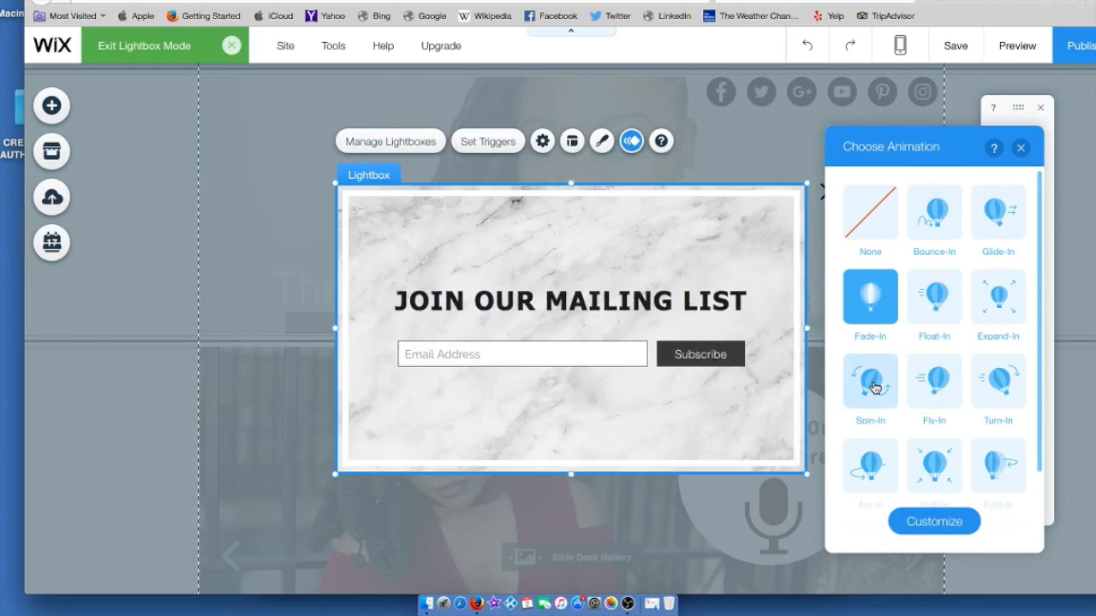
pyautogui.click(937, 214)
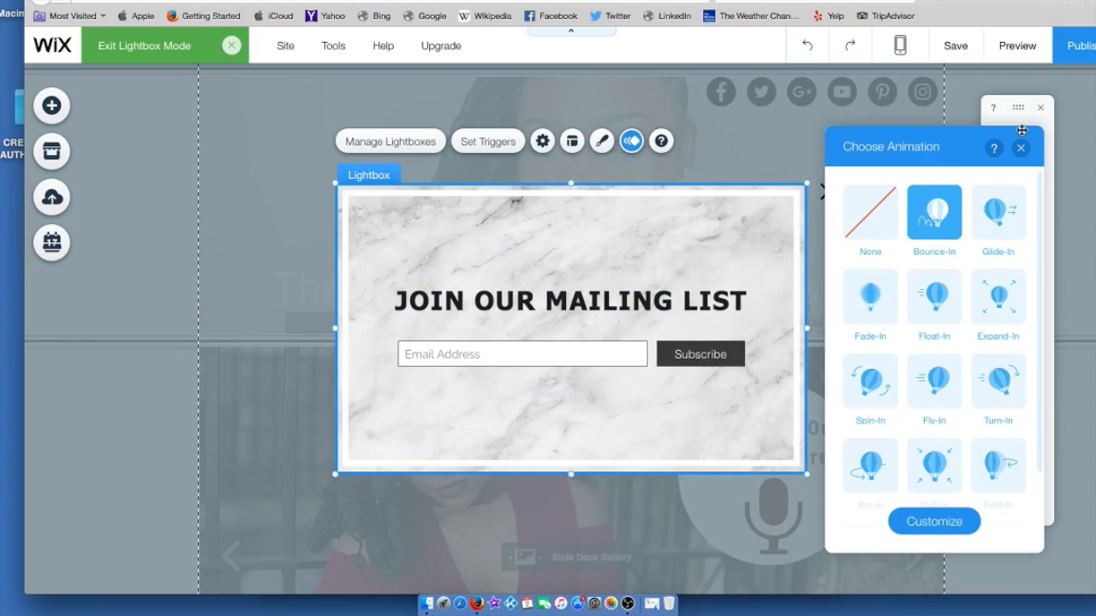
pyautogui.click(1020, 147)
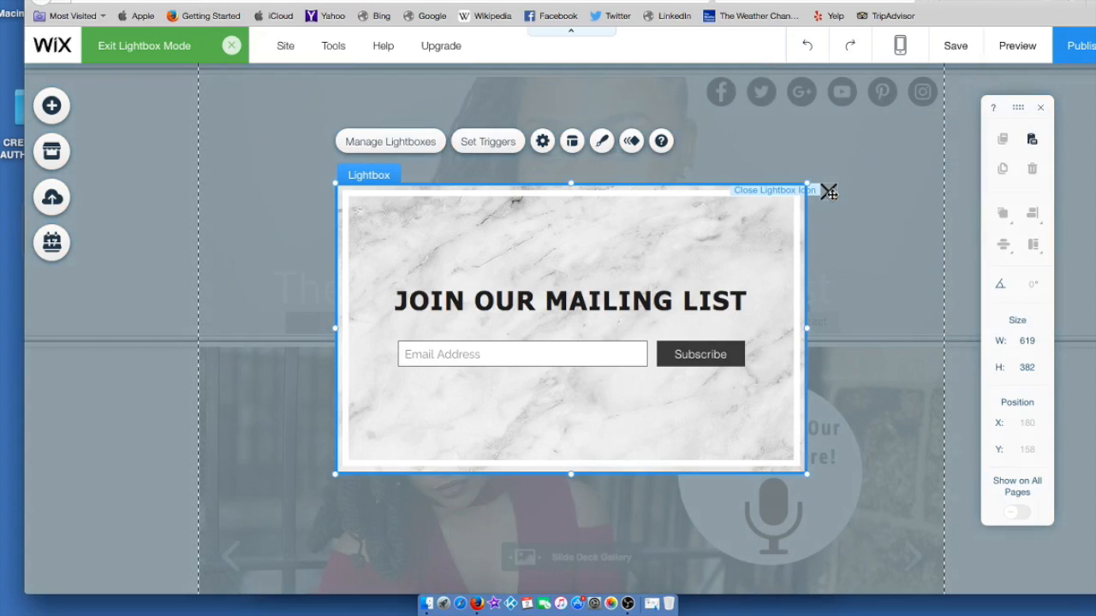
# Step: Preview the site, dismiss the mailing list lightbox and look over the home page with its slide deck gallery
pyautogui.click(1019, 45)
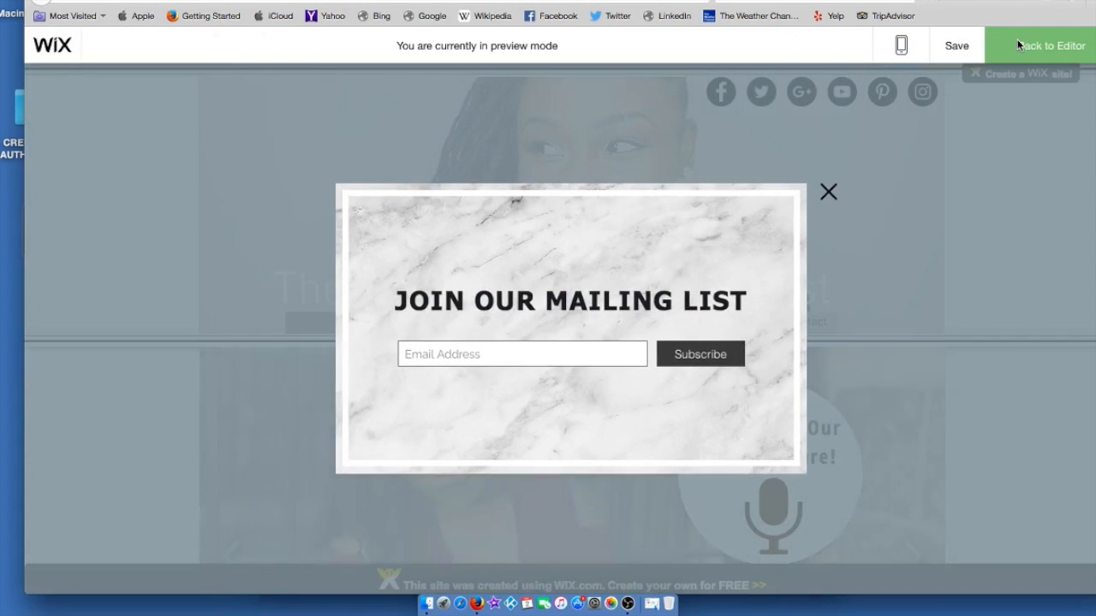
pyautogui.click(829, 194)
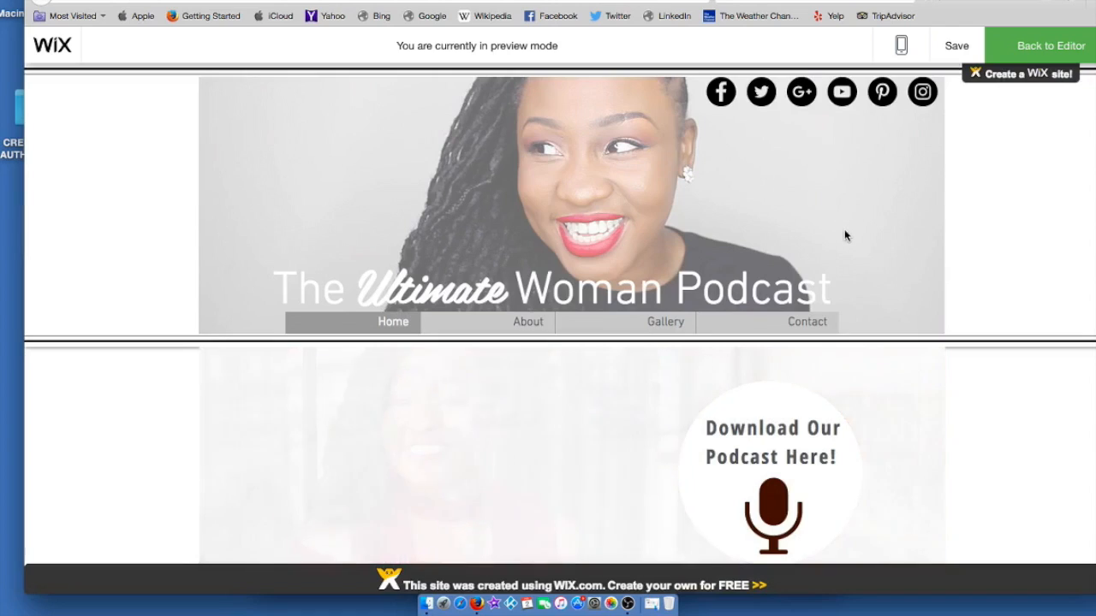
pyautogui.scroll(-1, 844, 235)
pyautogui.scroll(-5, 560, 313)
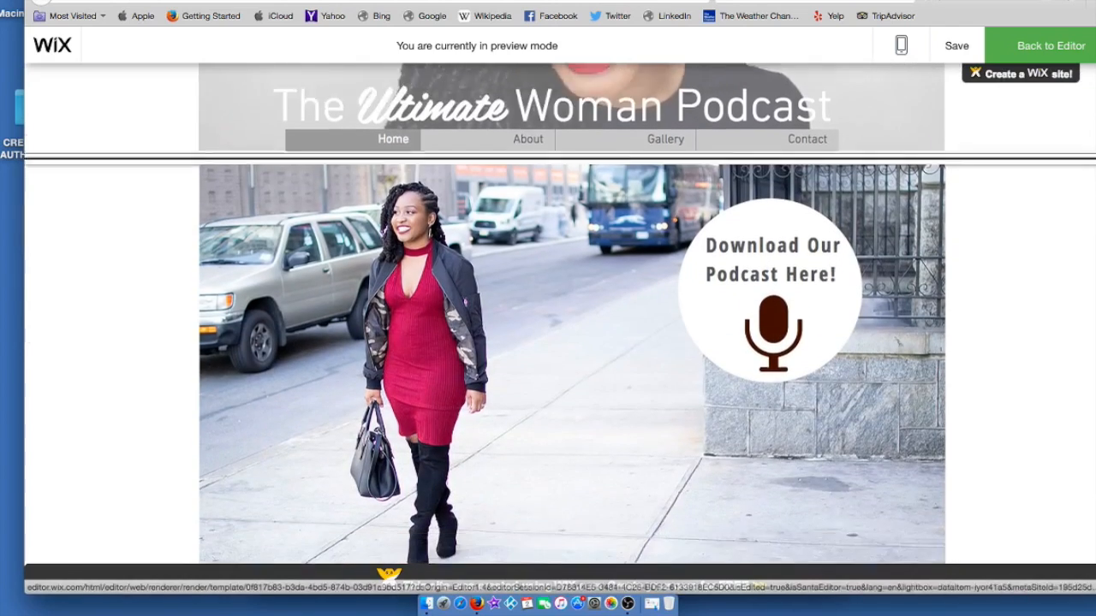
pyautogui.scroll(-1, 560, 314)
pyautogui.scroll(3, 559, 313)
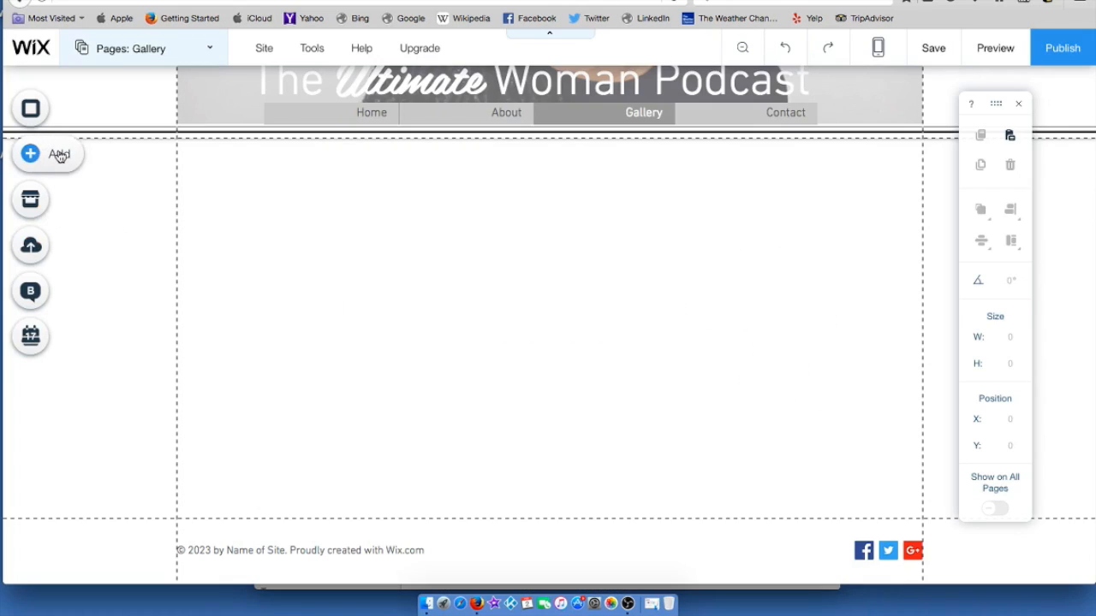
# Step: Add the hexagonal honeycomb grid gallery to the Gallery page
pyautogui.click(60, 156)
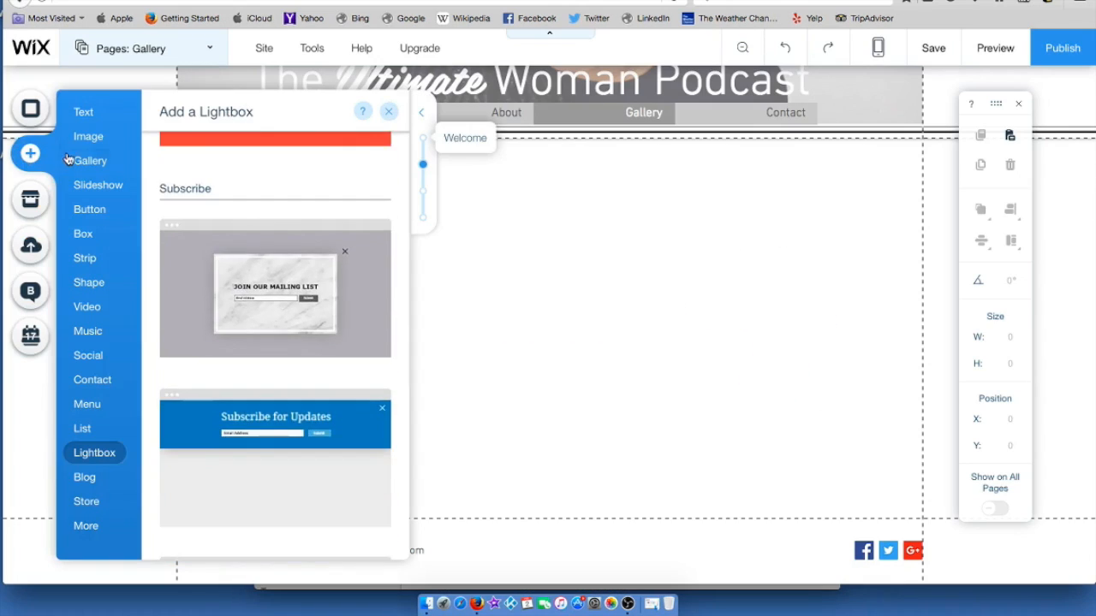
pyautogui.click(88, 161)
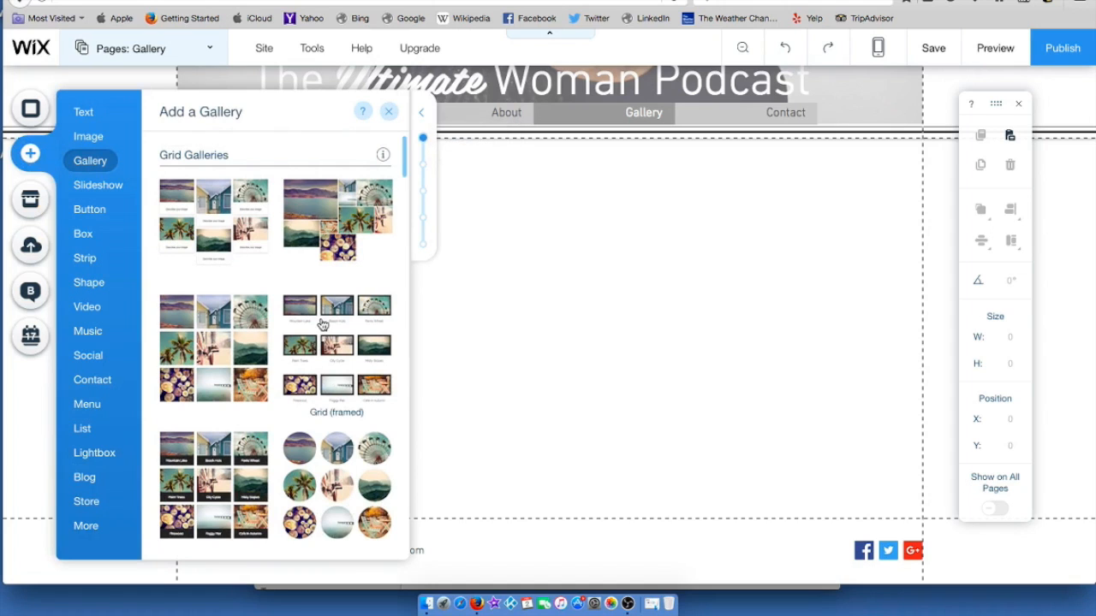
pyautogui.moveTo(404, 163); pyautogui.dragTo(408, 253)
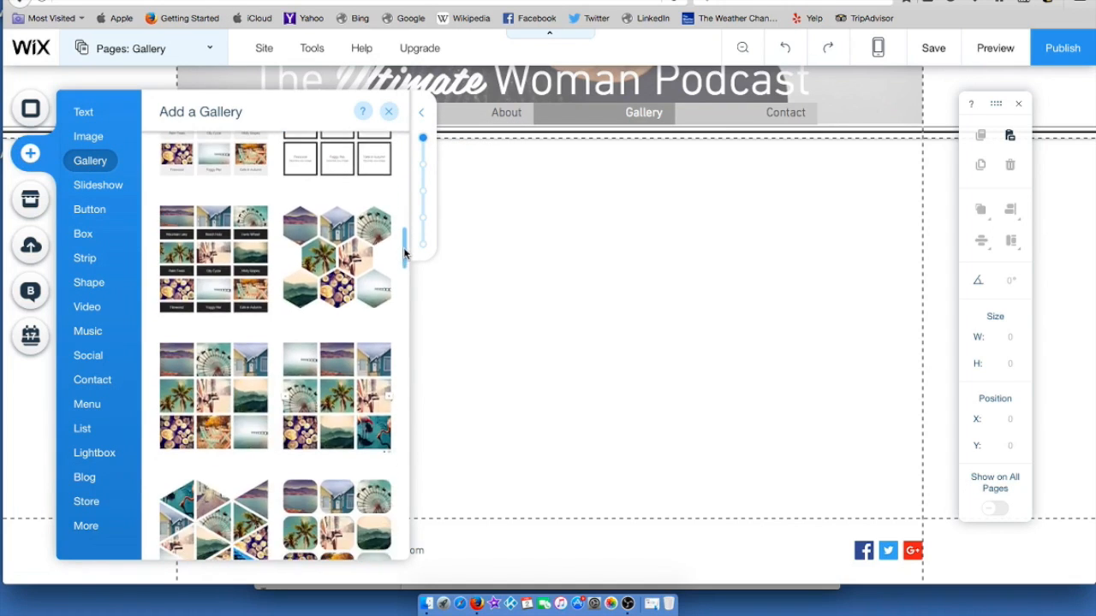
pyautogui.click(352, 264)
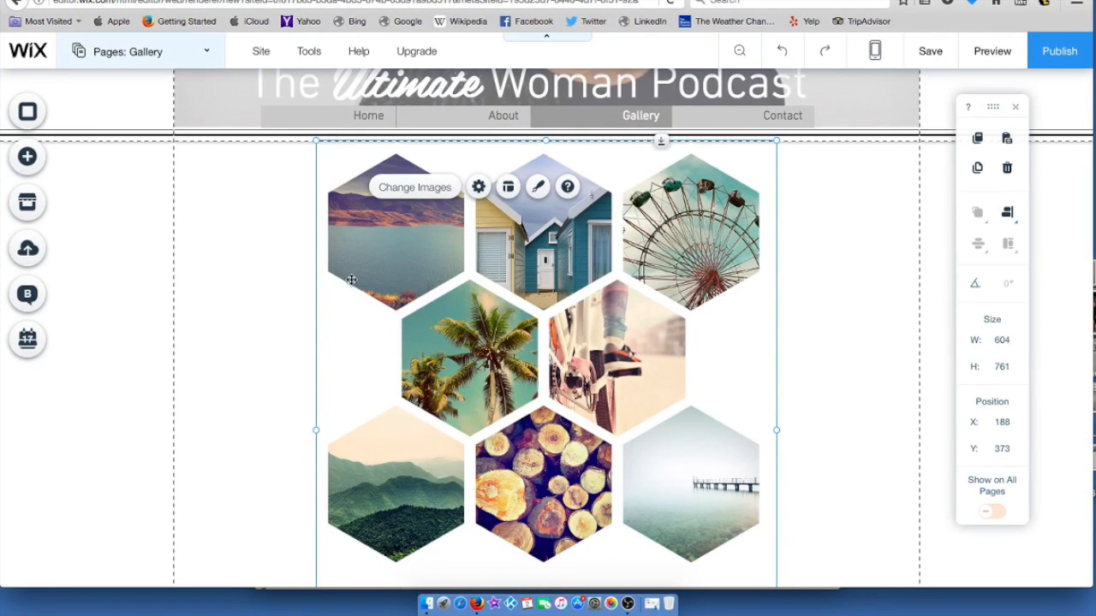
# Step: Remove all the sample images from the honeycomb gallery on the Gallery page
pyautogui.click(398, 199)
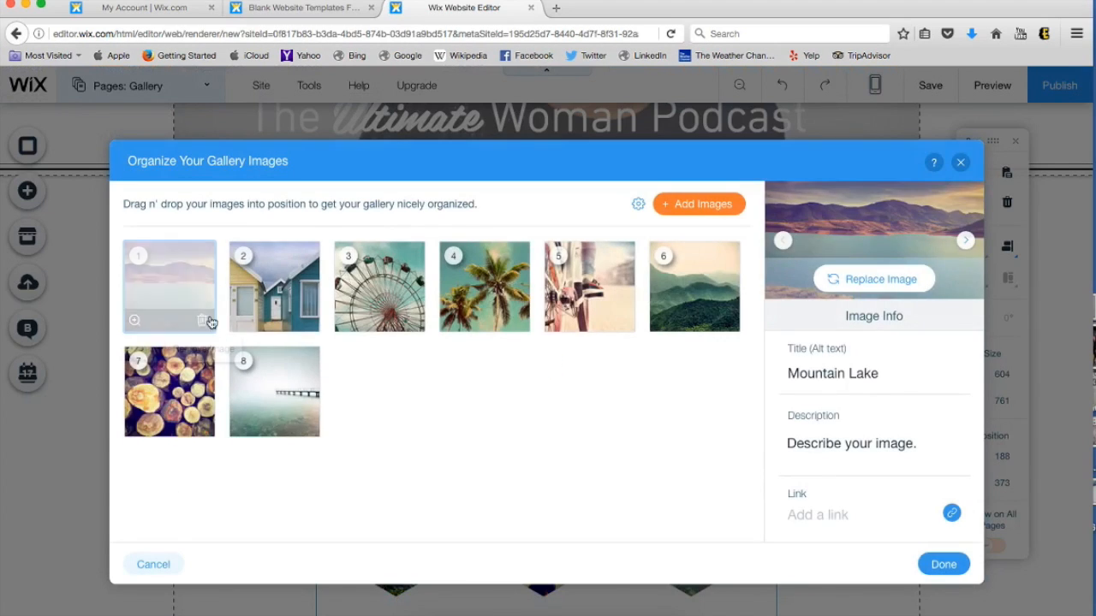
pyautogui.click(203, 321)
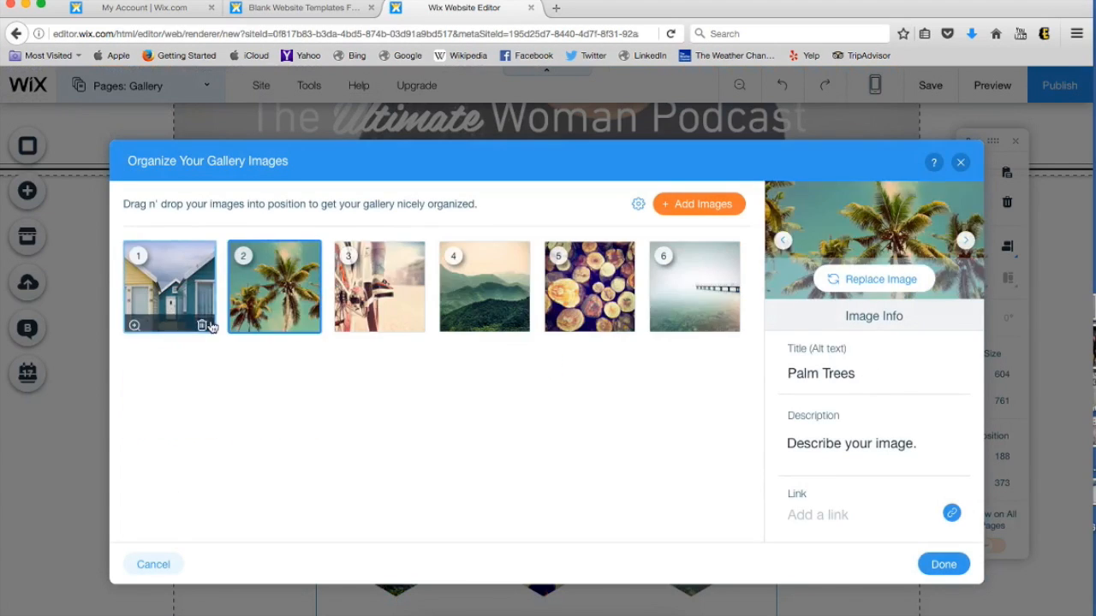
pyautogui.click(203, 321)
pyautogui.click(204, 321)
pyautogui.click(204, 321)
pyautogui.click(204, 321)
pyautogui.click(204, 321)
pyautogui.click(204, 321)
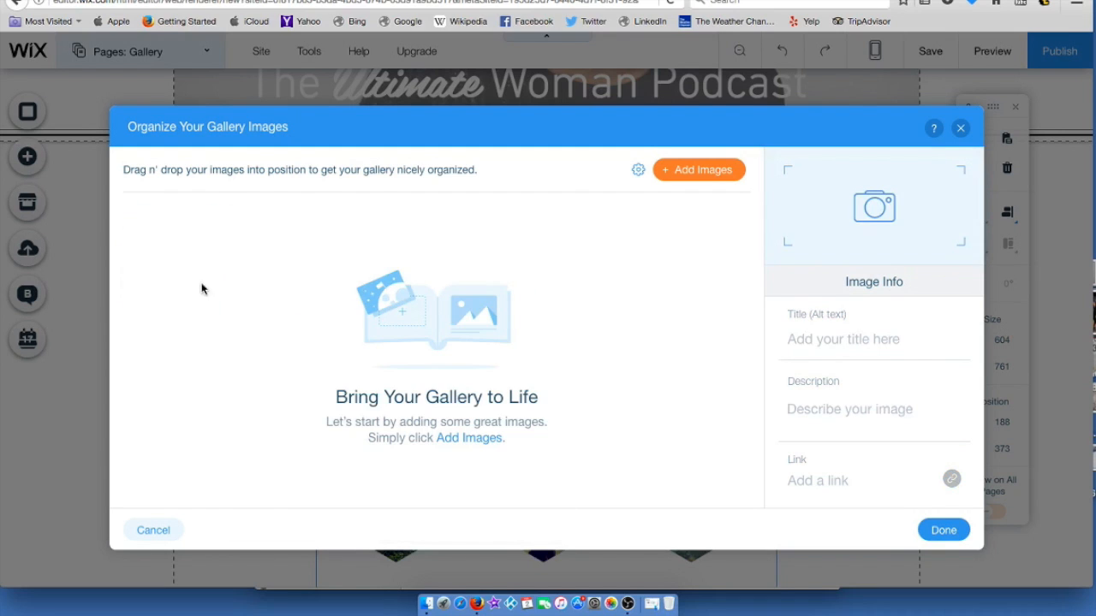
# Step: Fill the honeycomb gallery with the site's own photos, leaving out the duplicate group photo in second position
pyautogui.click(685, 205)
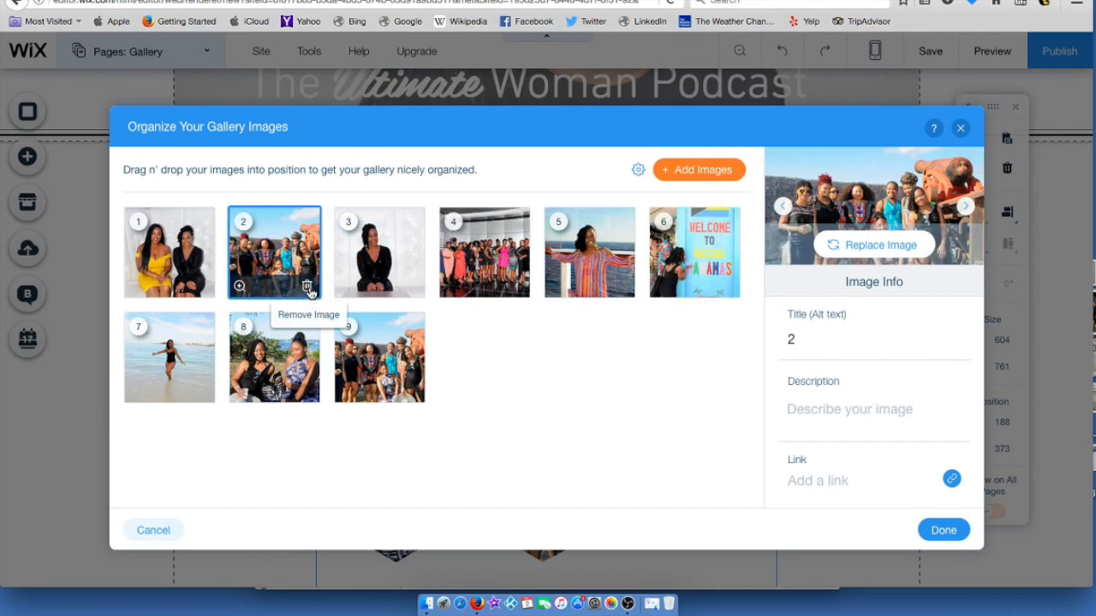
pyautogui.click(307, 287)
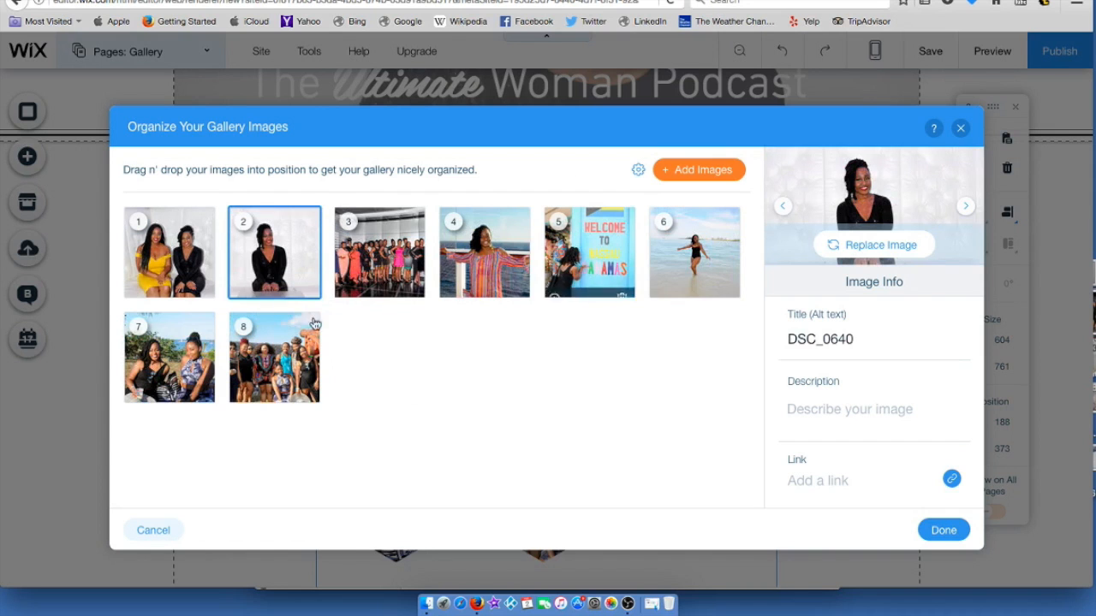
pyautogui.click(961, 531)
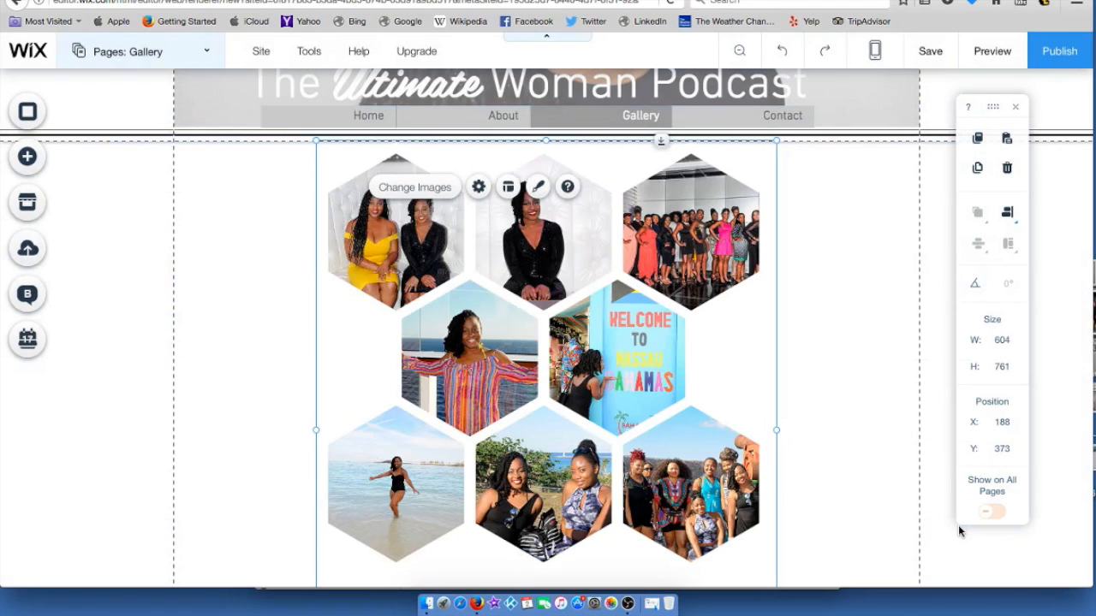
# Step: Preview the Gallery page with its honeycomb photo grid, and return to editing
pyautogui.click(890, 344)
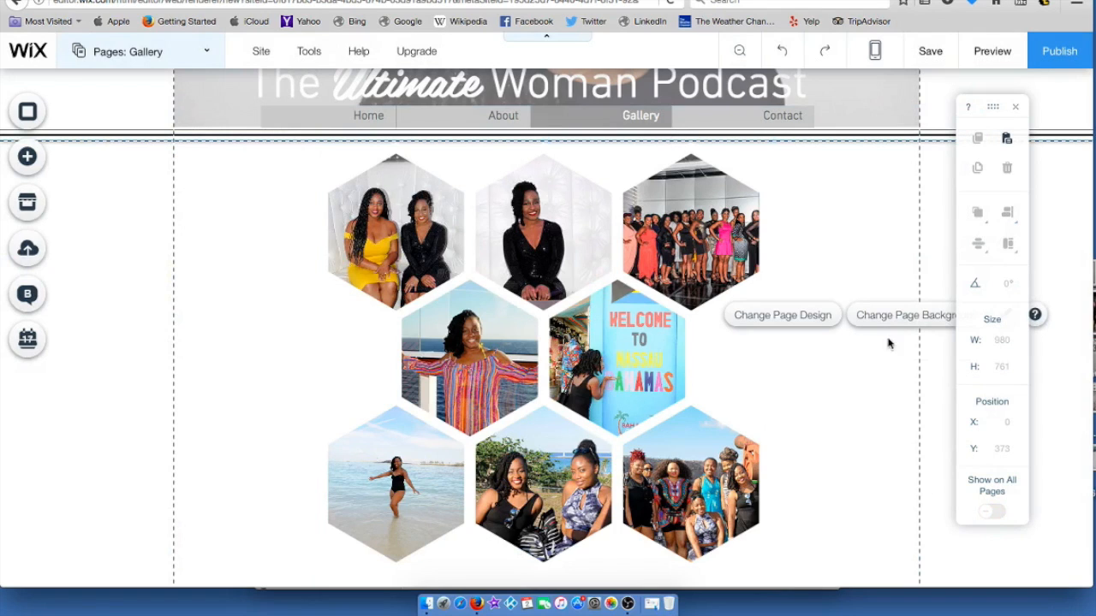
pyautogui.click(981, 53)
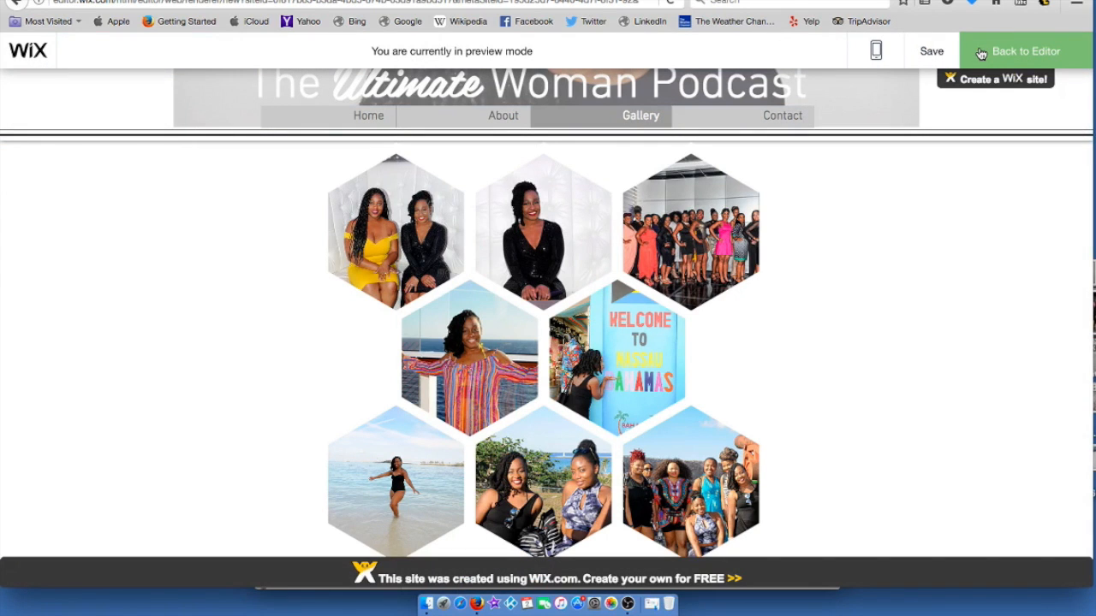
pyautogui.click(1010, 52)
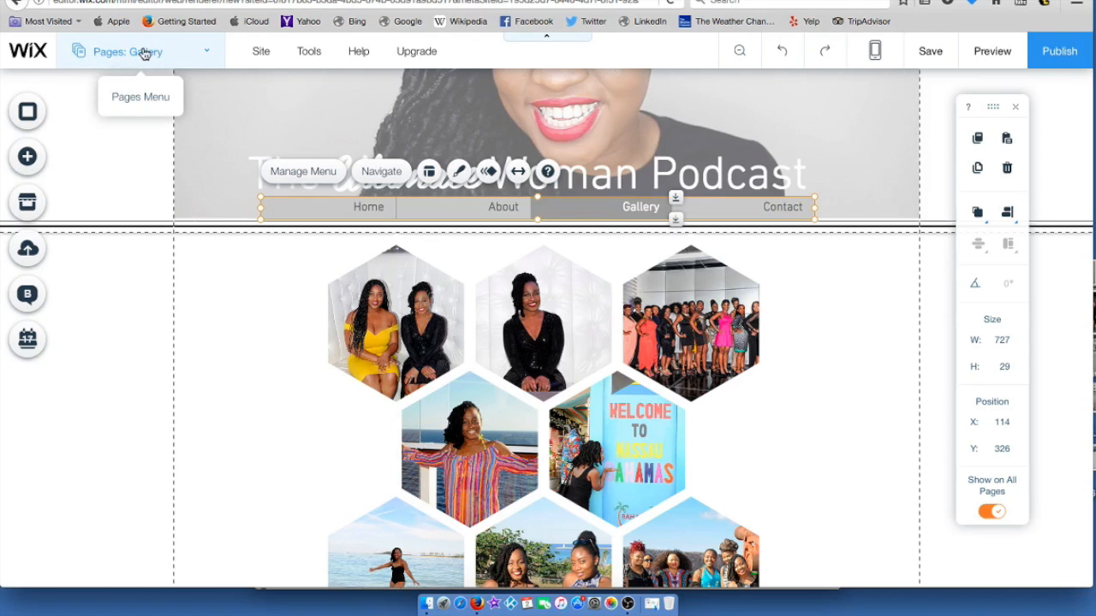
# Step: Open the About page and delete the blue background image behind its text
pyautogui.click(128, 53)
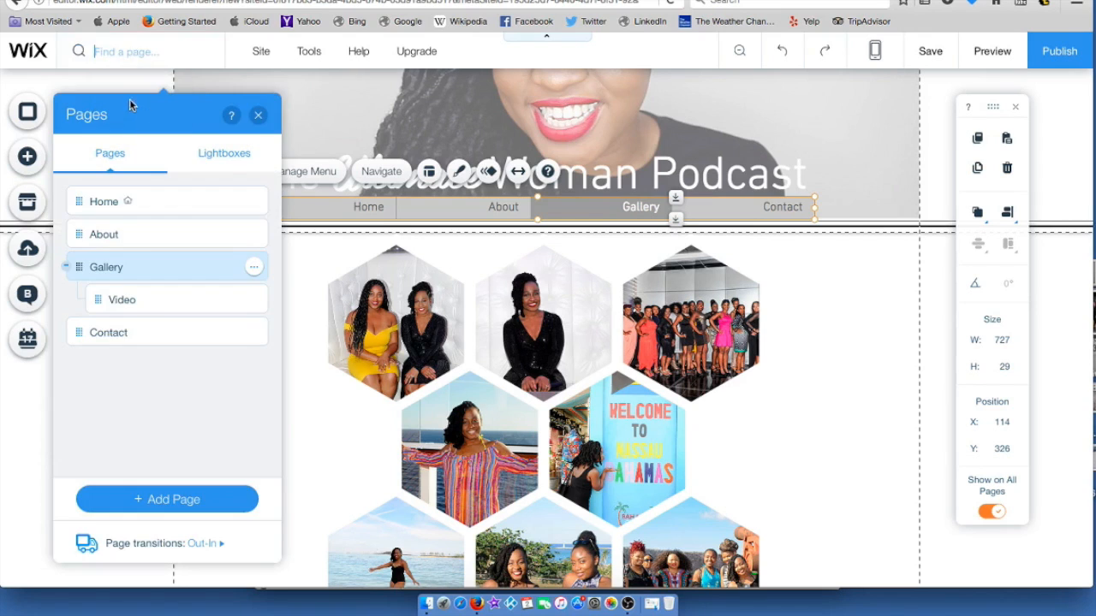
pyautogui.click(118, 236)
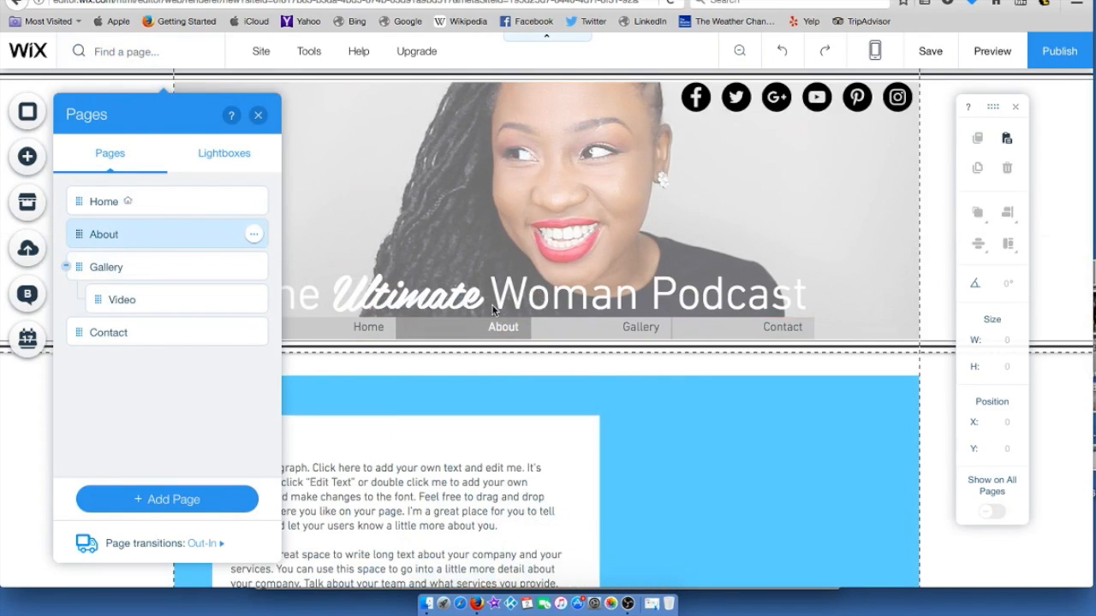
pyautogui.click(258, 115)
pyautogui.click(777, 406)
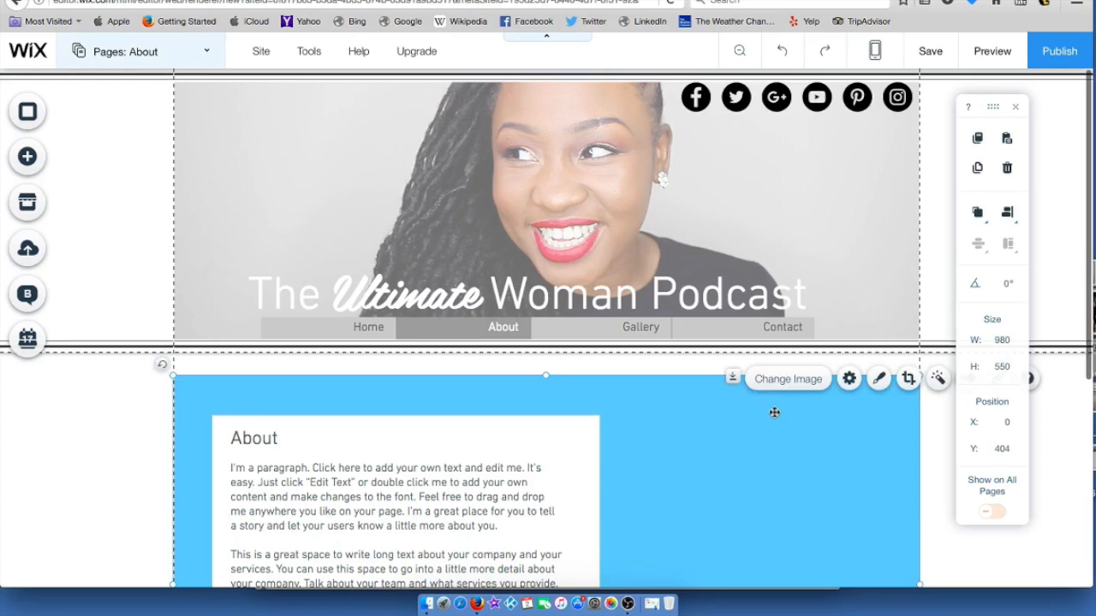
pyautogui.rightClick(773, 413)
pyautogui.click(801, 275)
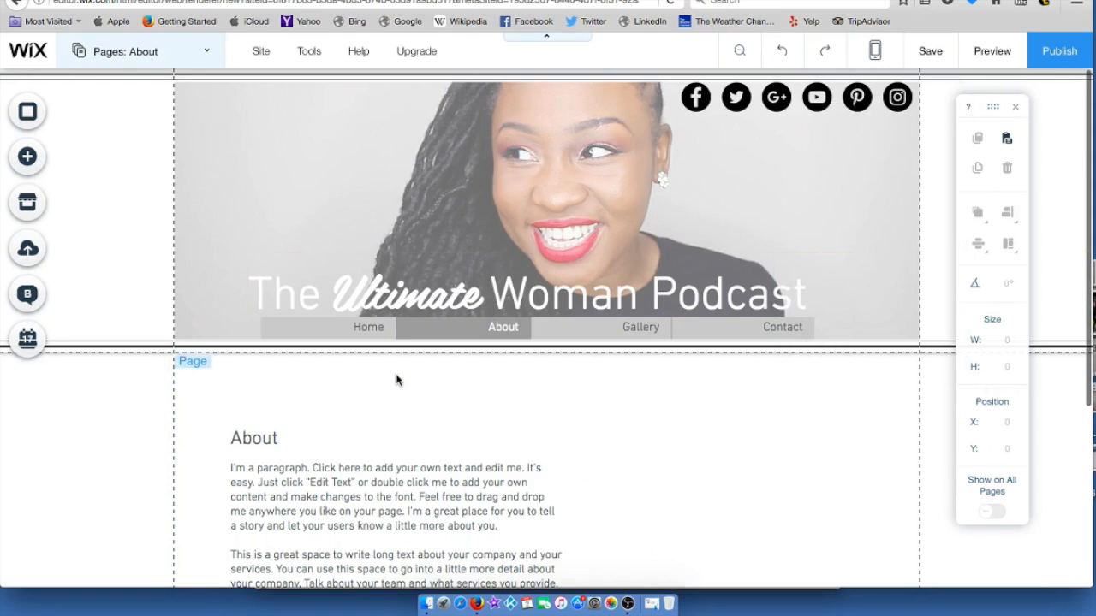
# Step: Replace the placeholder paragraphs on the About page with the copied biography of the podcast host
pyautogui.click(552, 490)
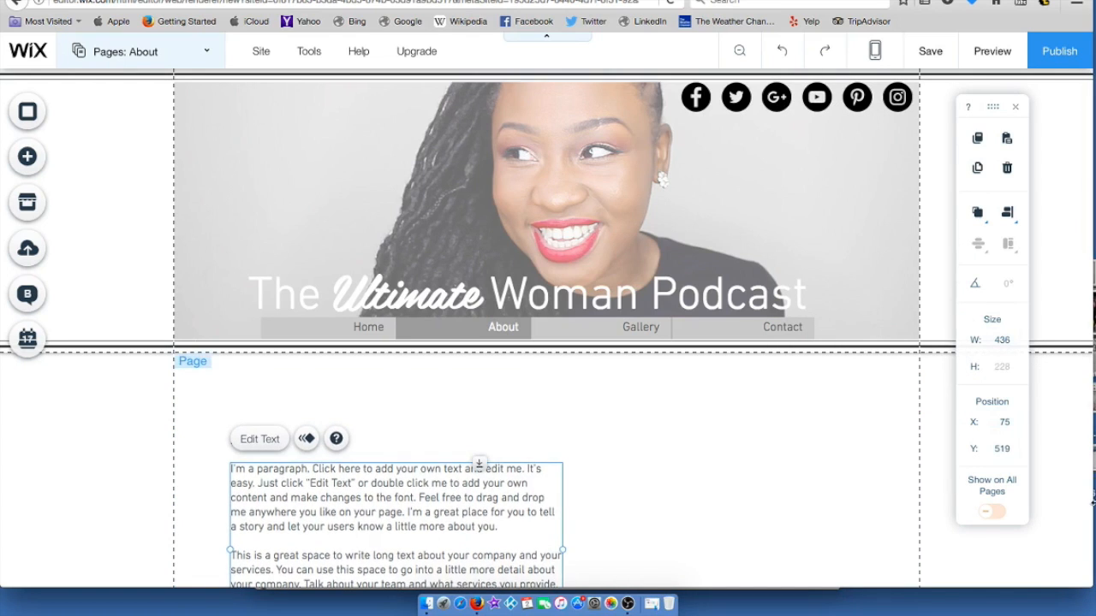
pyautogui.scroll(-3, 663, 499)
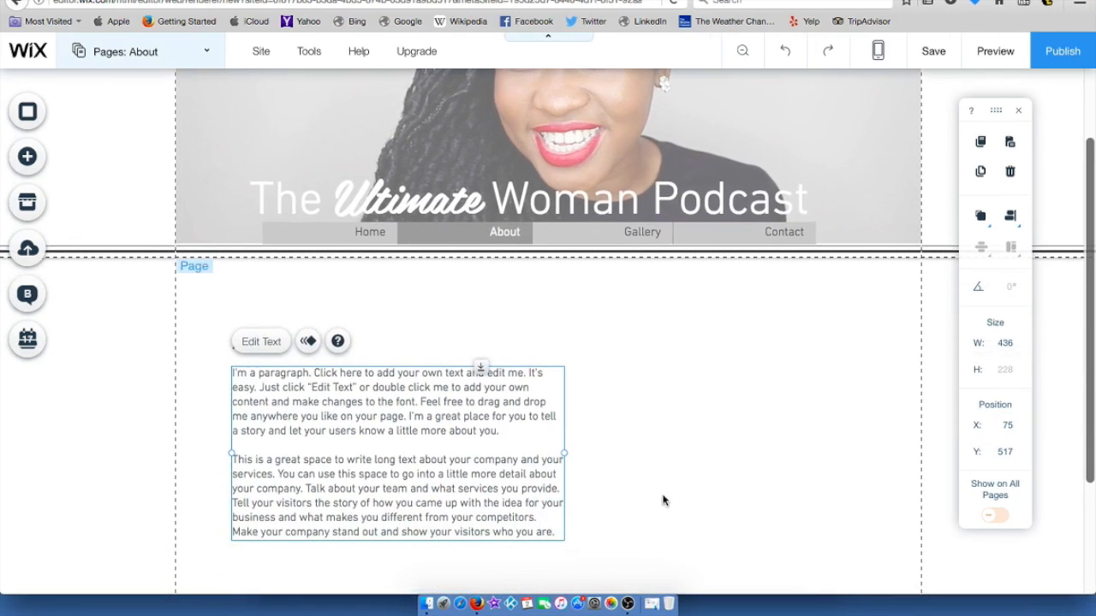
pyautogui.doubleClick(555, 528)
pyautogui.moveTo(557, 530); pyautogui.dragTo(214, 362)
pyautogui.press('BackSpace')
pyautogui.rightClick(269, 372)
pyautogui.click(297, 431)
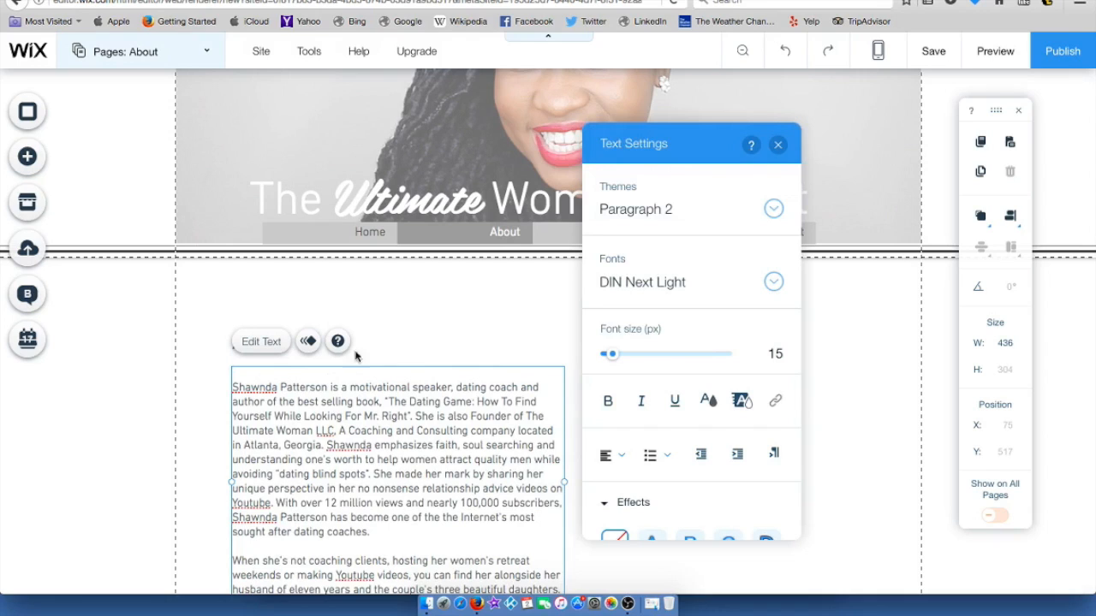
# Step: Change the About page heading to "Meet Coach" followed by the coach's first name
pyautogui.click(386, 335)
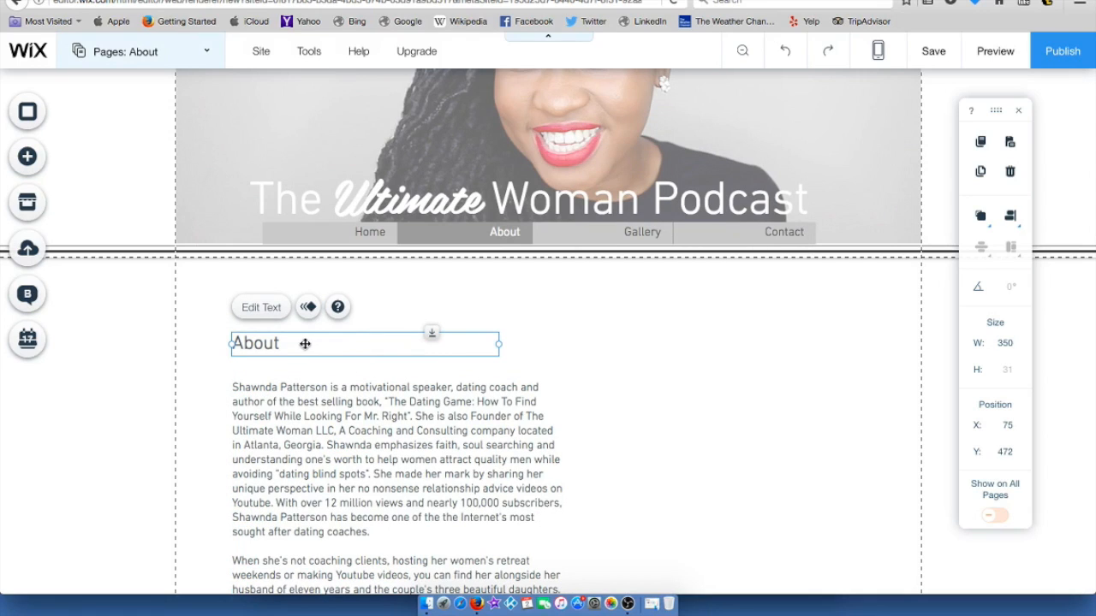
pyautogui.doubleClick(289, 342)
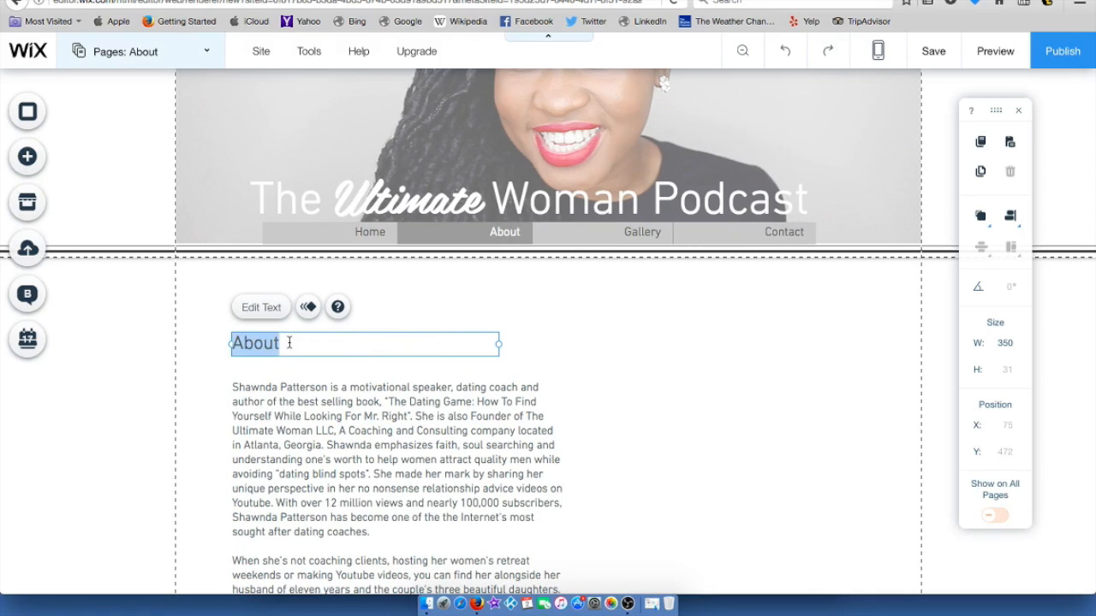
pyautogui.write('Meet Coach Shawn')
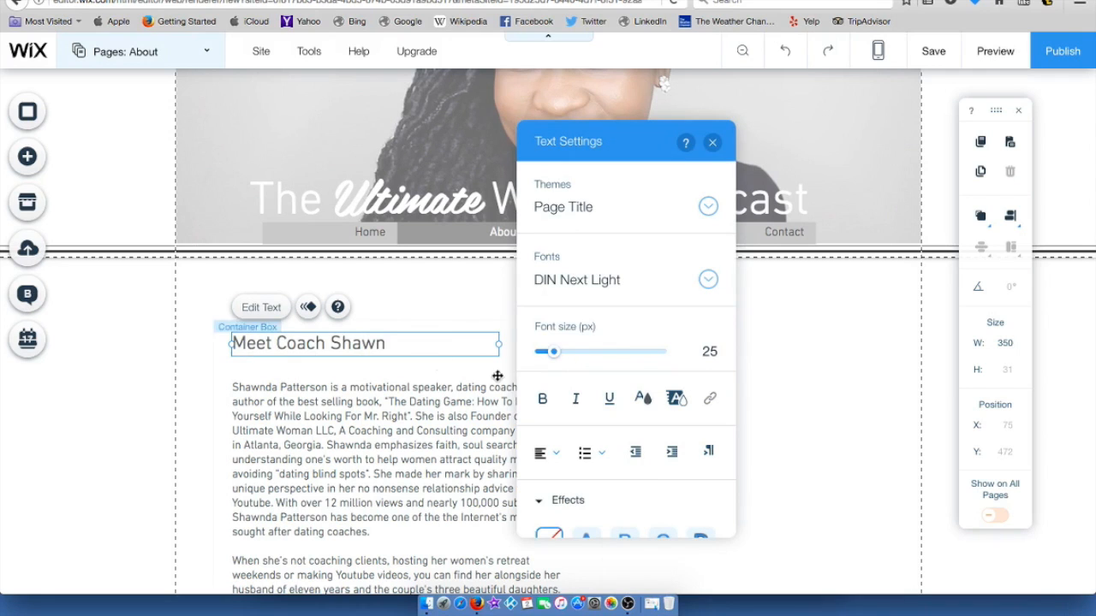
pyautogui.click(812, 445)
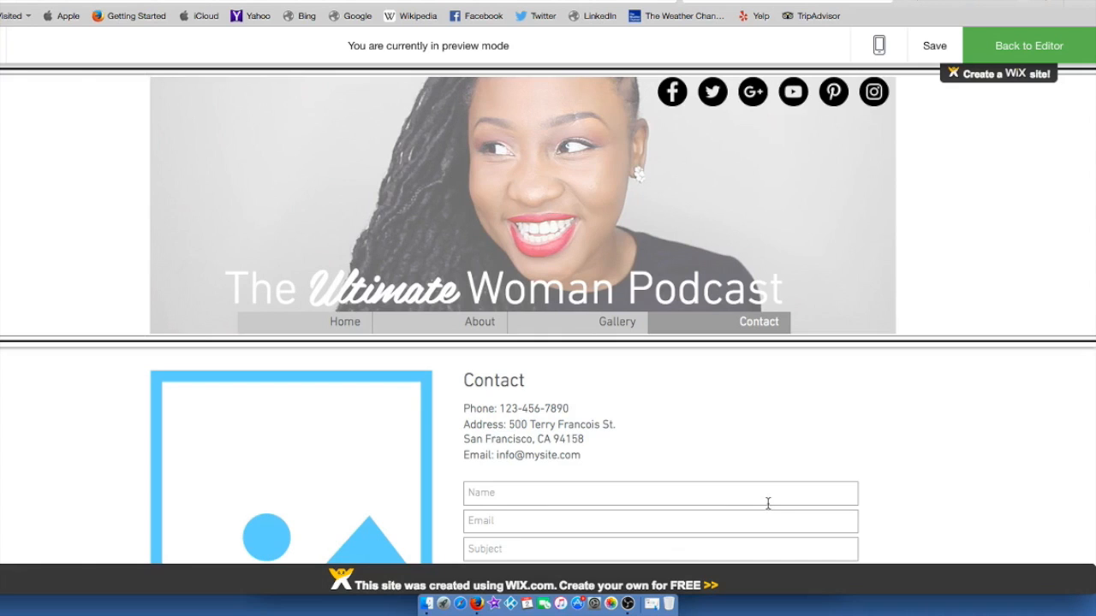
# Step: Replace the placeholder image on the Contact page with the photo of the woman in a red dress beside the stone wall
pyautogui.scroll(-4, 768, 503)
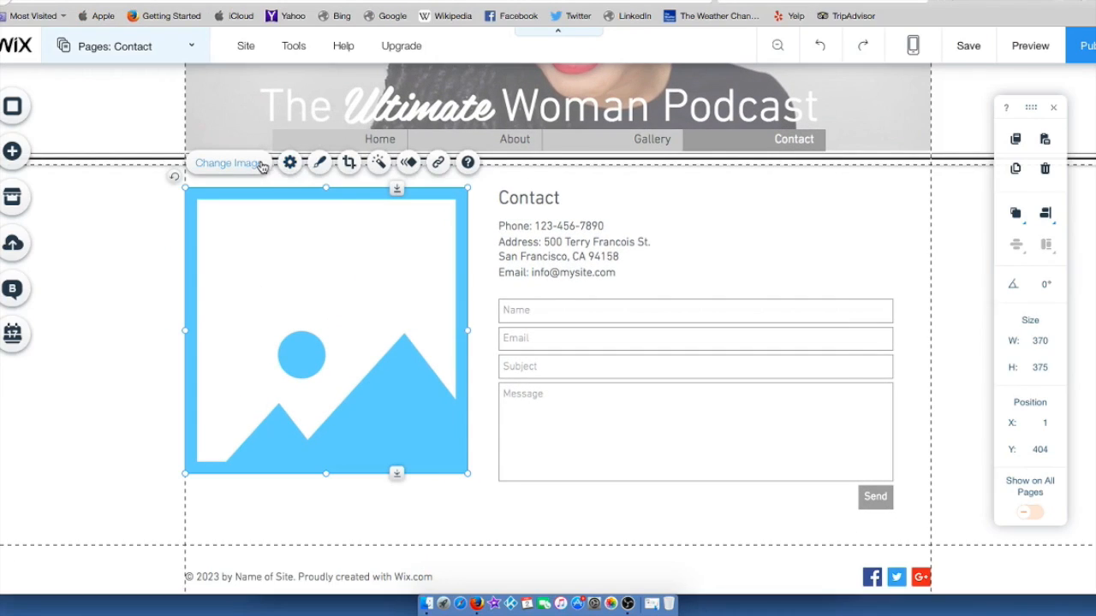
pyautogui.click(230, 162)
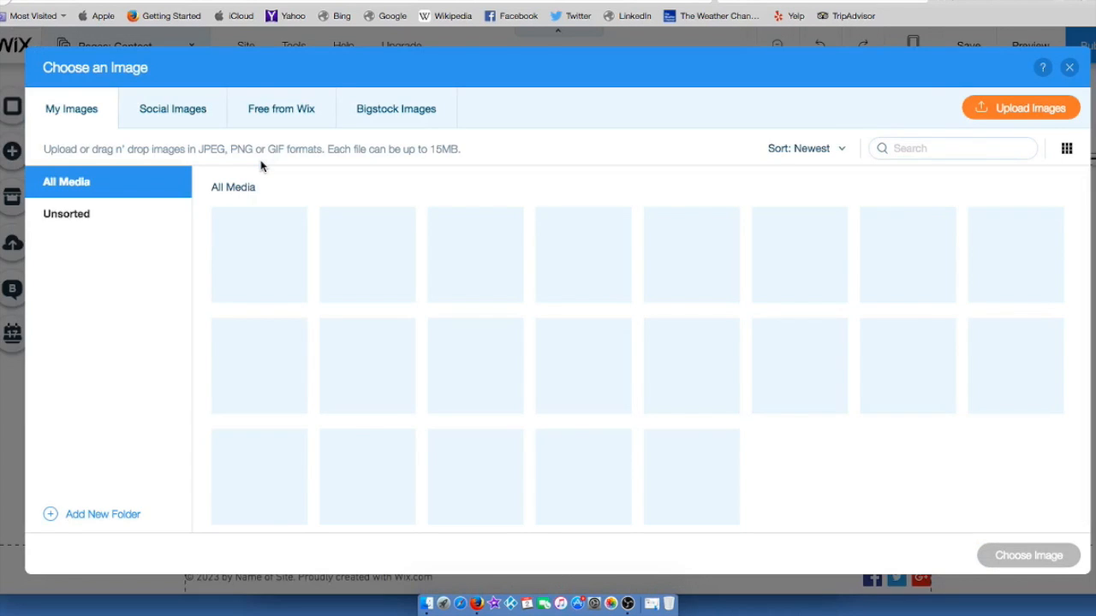
pyautogui.moveTo(446, 235)
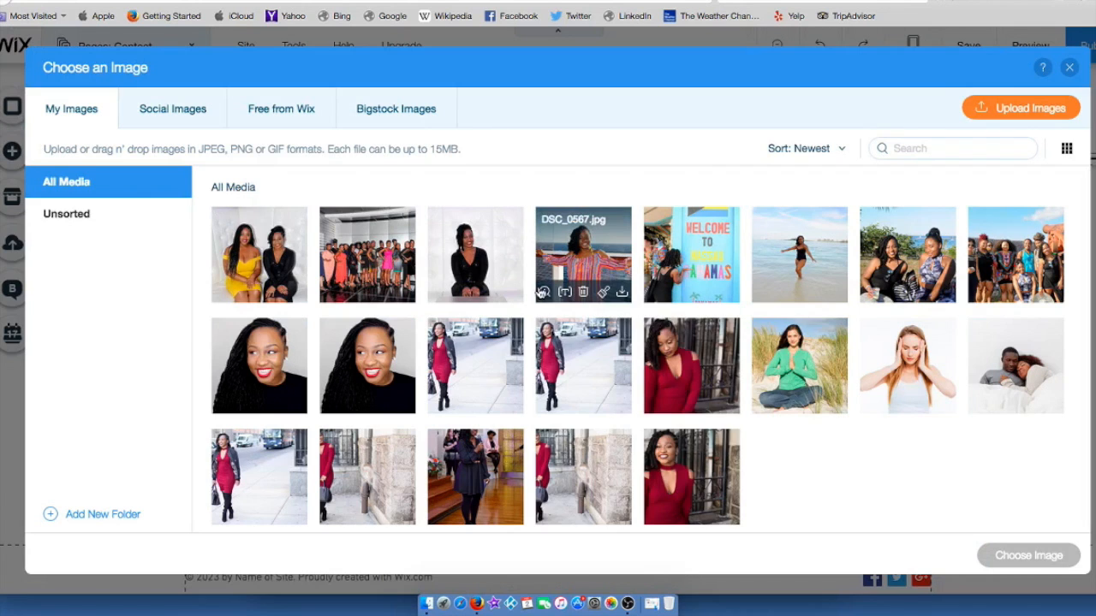
pyautogui.click(413, 445)
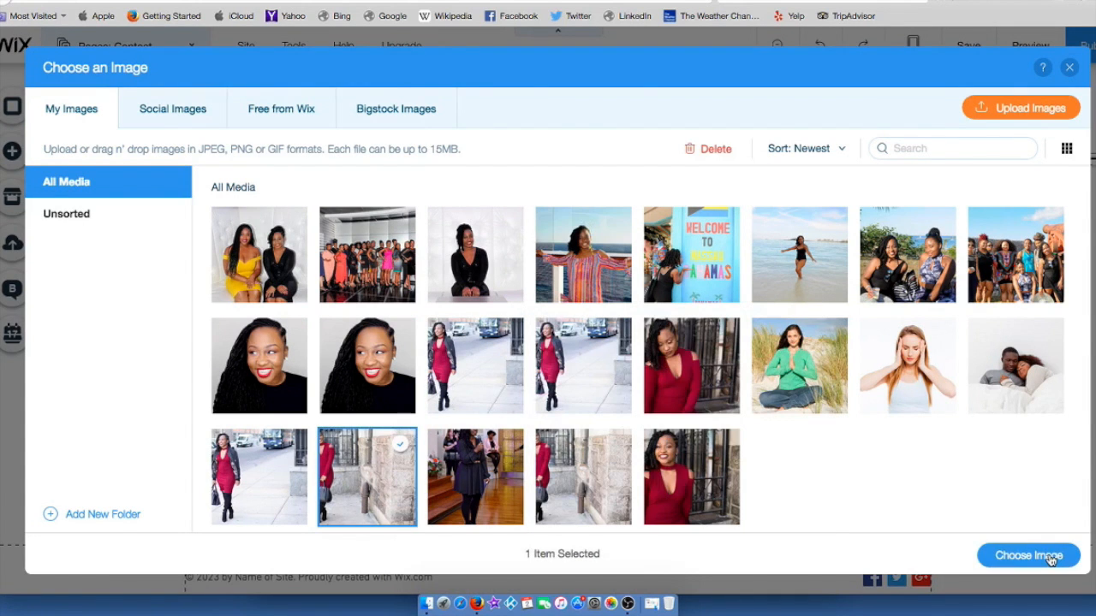
pyautogui.click(1023, 556)
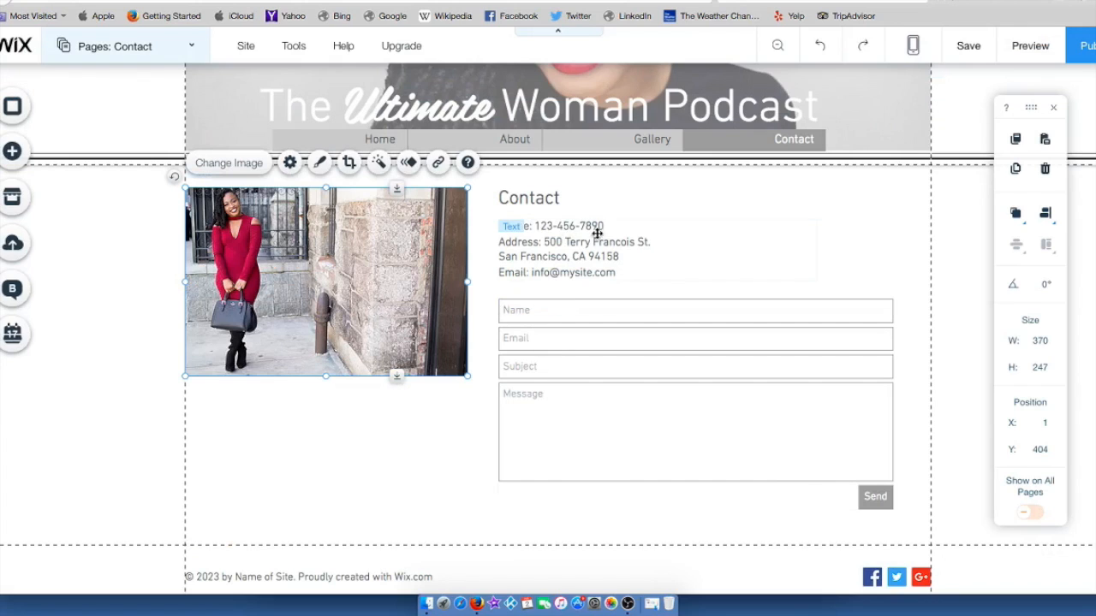
# Step: Replace the placeholder street address and city in the Contact page's details text with the business location
pyautogui.click(639, 242)
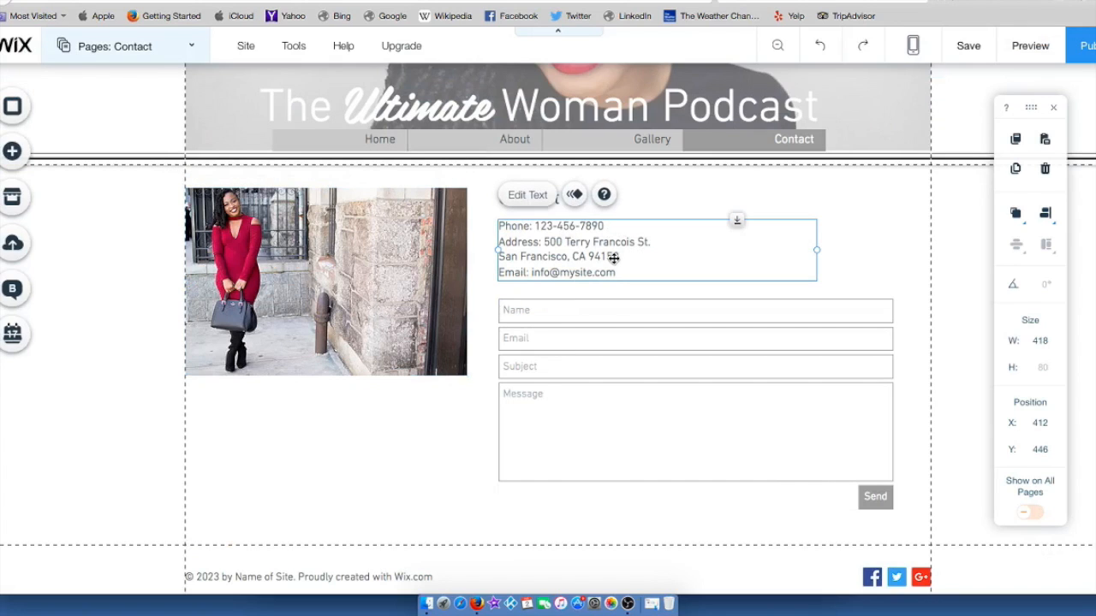
pyautogui.click(537, 196)
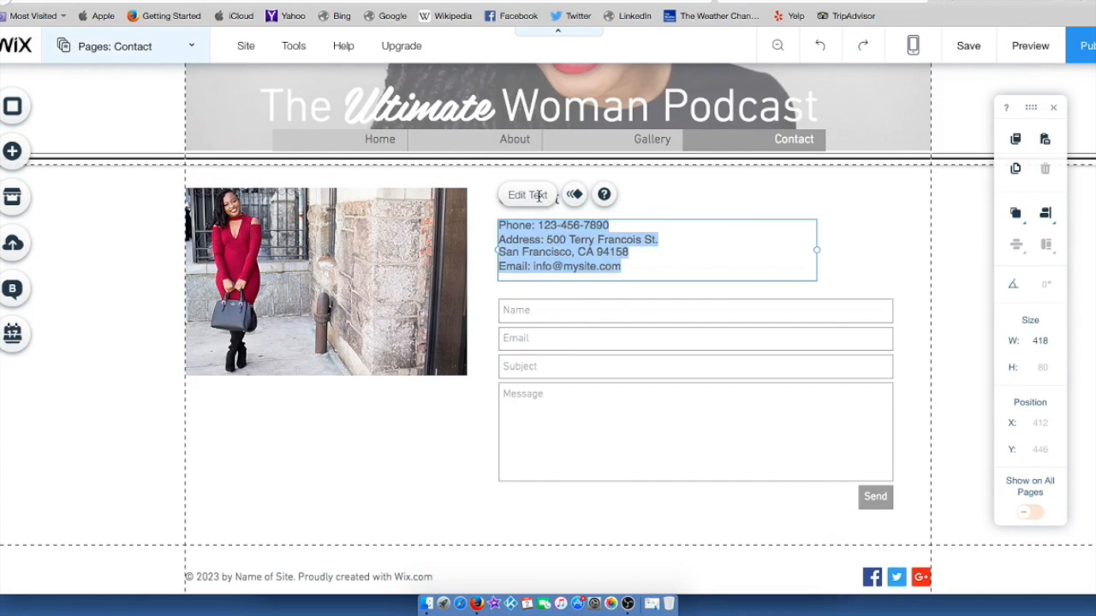
pyautogui.click(642, 256)
pyautogui.moveTo(618, 256); pyautogui.dragTo(495, 241)
pyautogui.write('A')
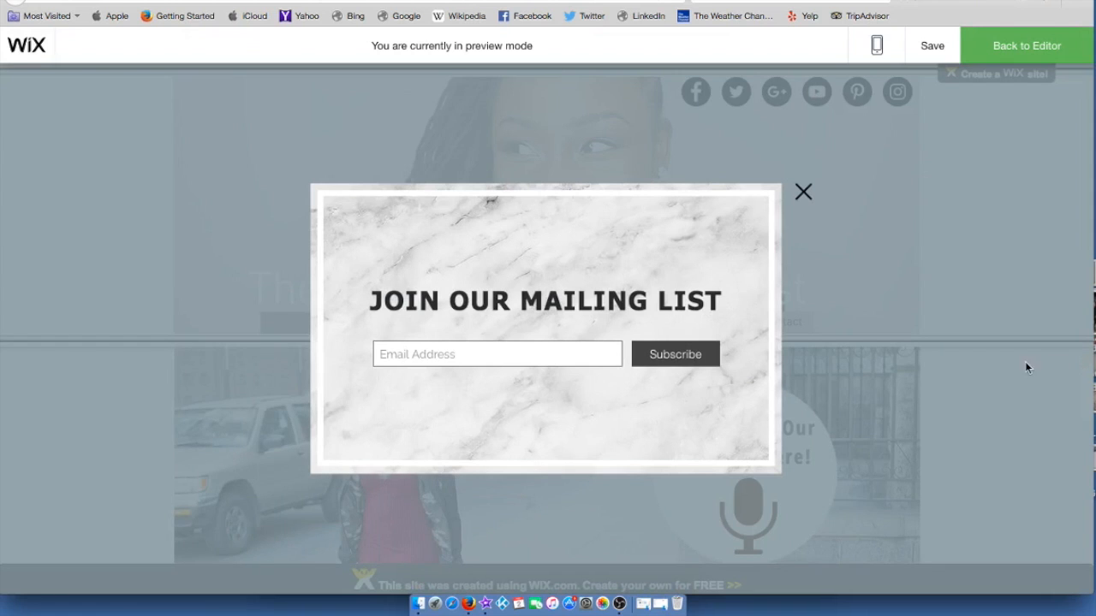
# Step: Dismiss the mailing list lightbox in the preview and review the home page's header, slideshow, podcast badge and footer
pyautogui.click(802, 193)
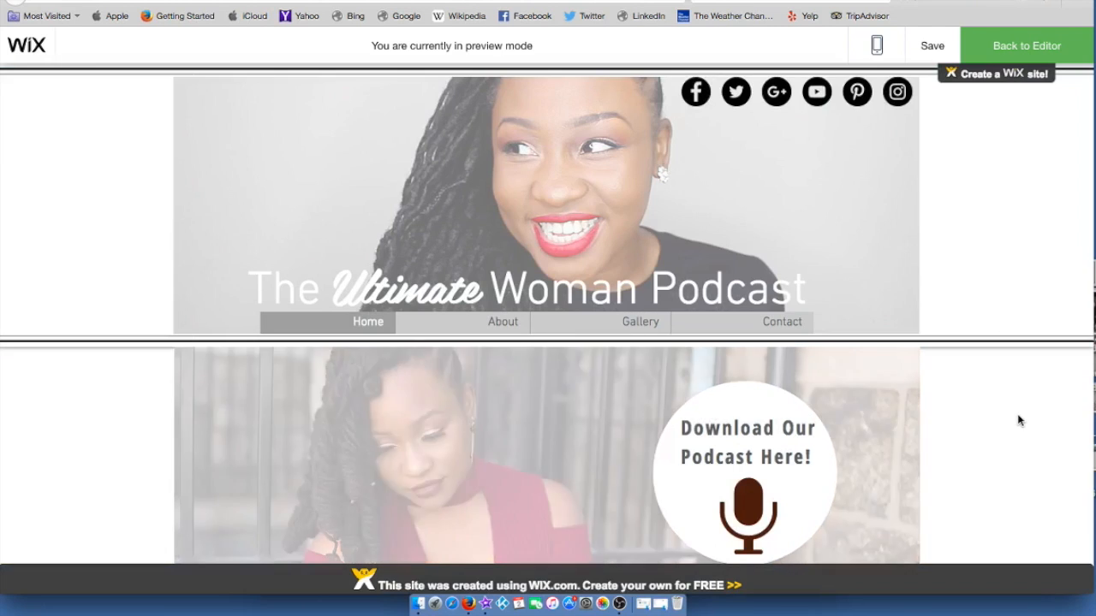
pyautogui.scroll(-3, 1018, 421)
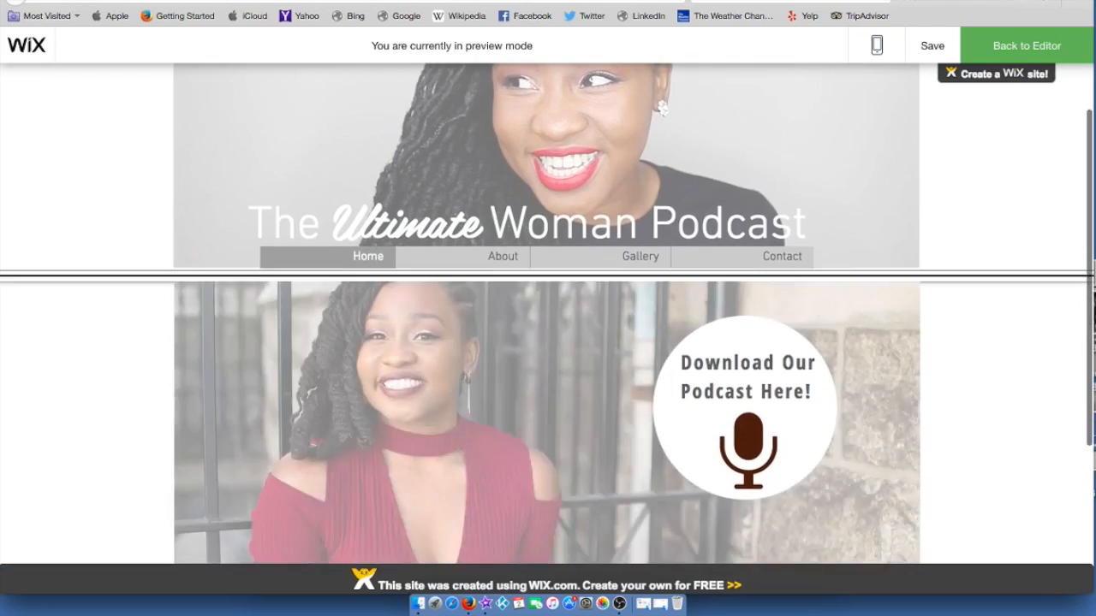
pyautogui.scroll(-3, 1019, 420)
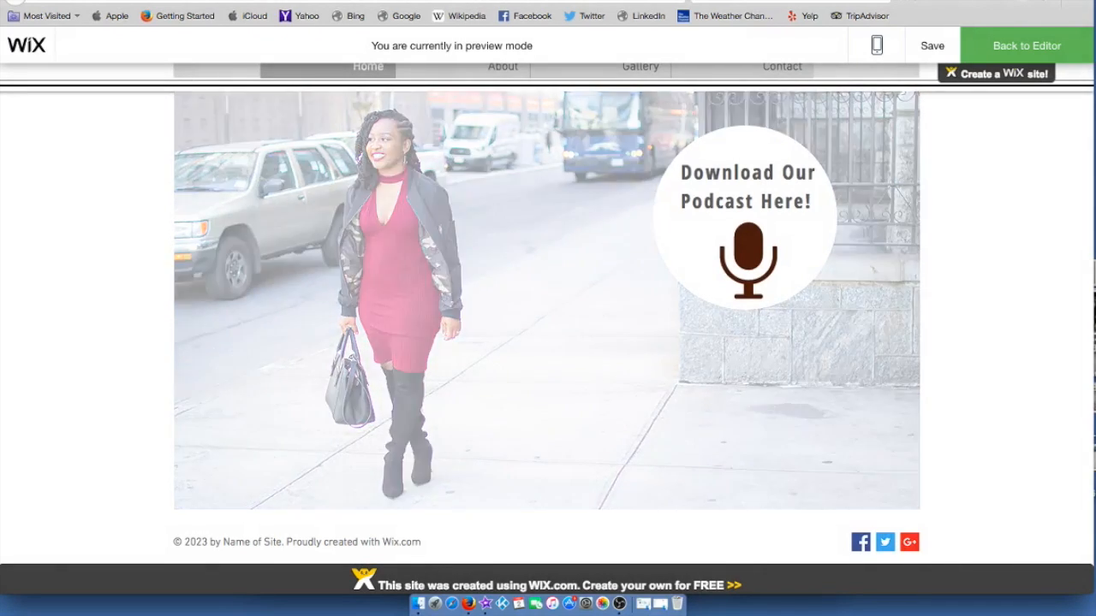
pyautogui.scroll(3, 547, 313)
pyautogui.scroll(4, 548, 312)
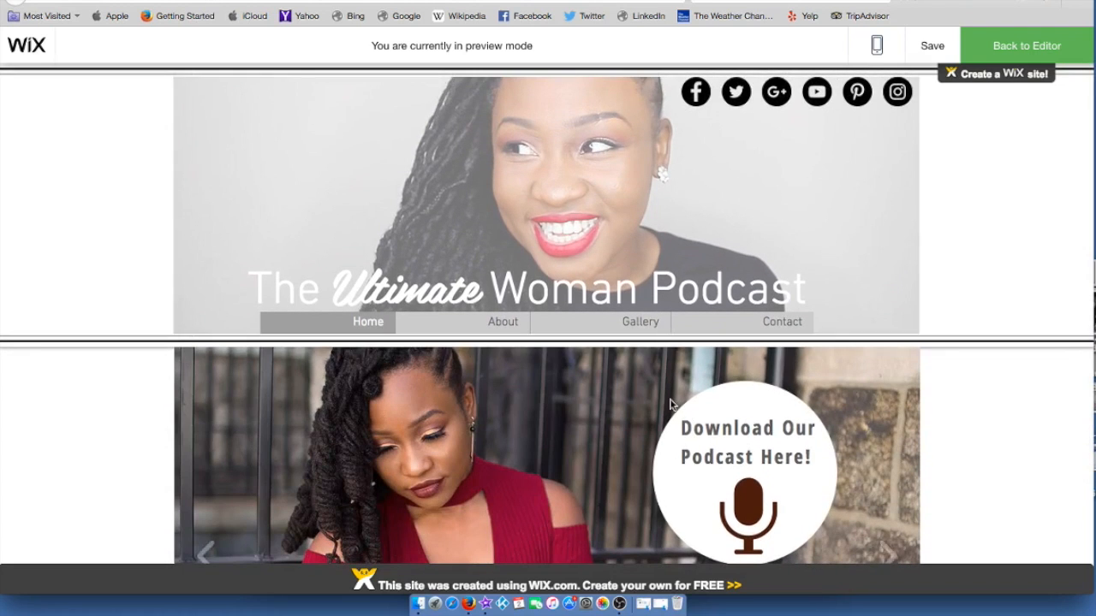
# Step: Review the About page's heading, biography text and footer in the preview
pyautogui.click(479, 331)
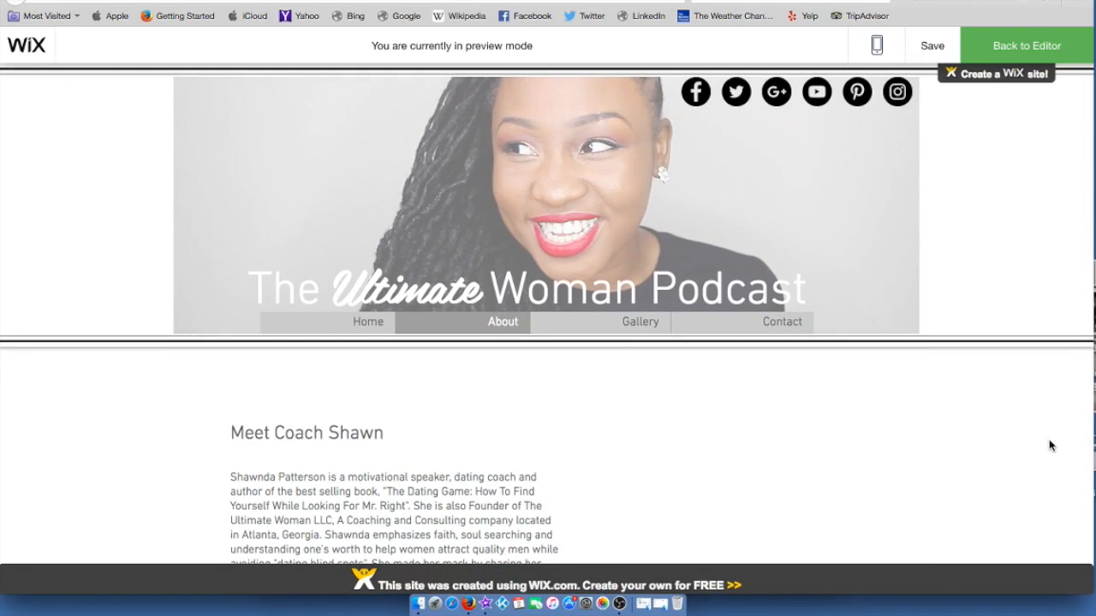
pyautogui.scroll(-5, 548, 313)
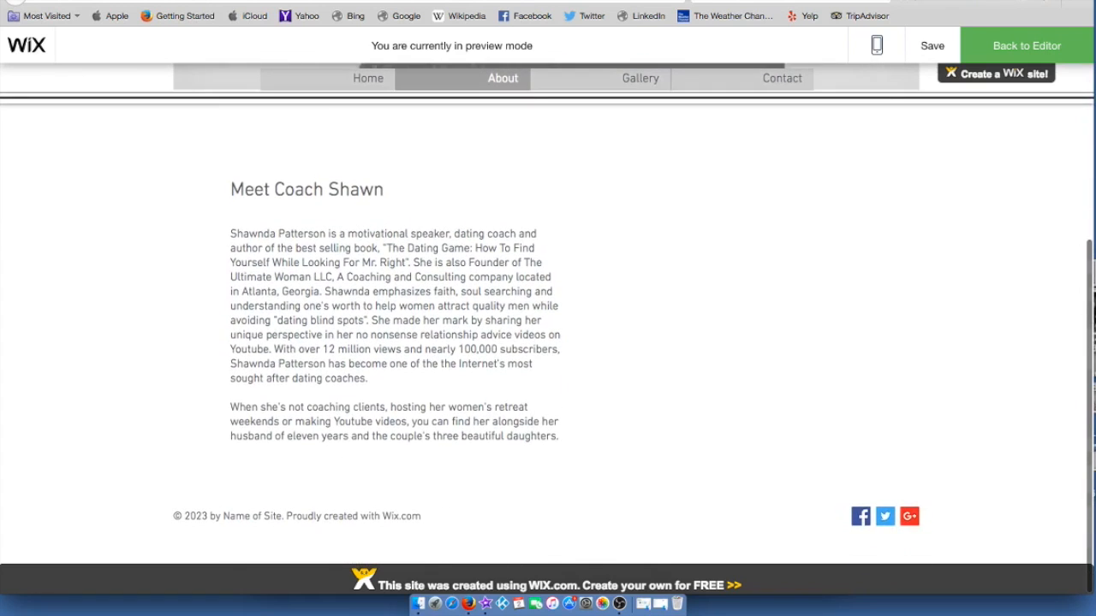
pyautogui.scroll(2, 547, 313)
pyautogui.scroll(5, 548, 313)
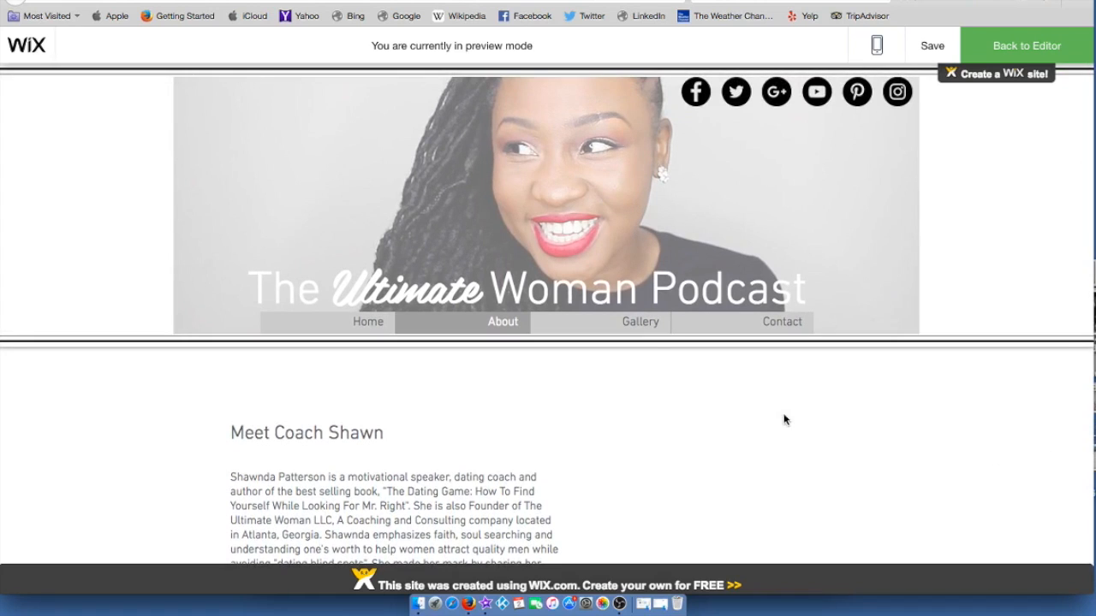
# Step: Open the Gallery page in the preview and review its full grid of hexagonal photos
pyautogui.click(613, 330)
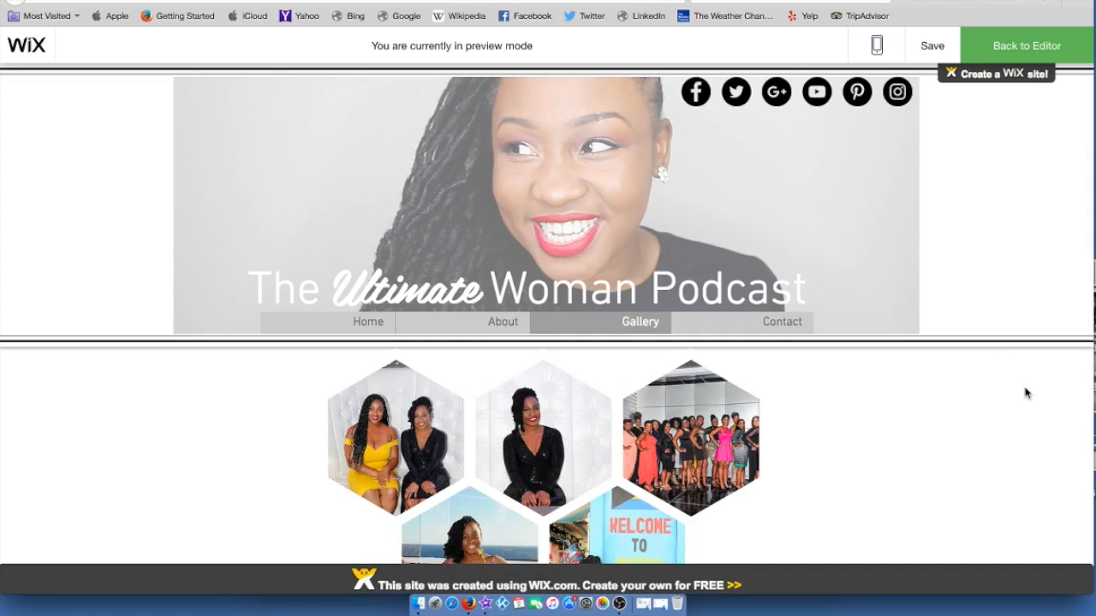
pyautogui.scroll(-5, 1026, 393)
pyautogui.scroll(-4, 684, 428)
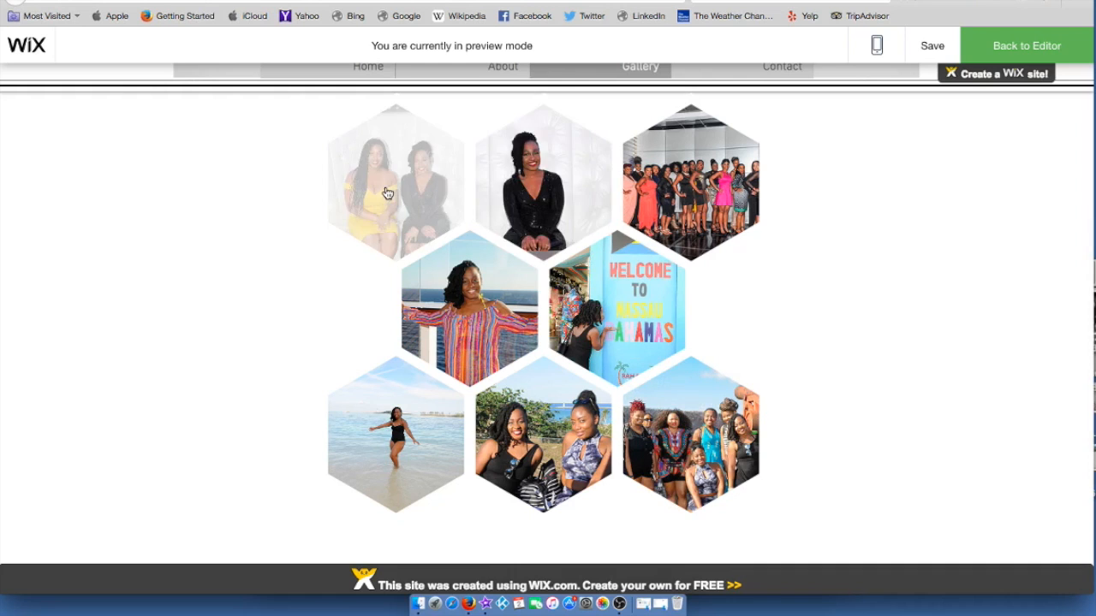
# Step: Enlarge the gallery's first photo, browse forward through the following enlarged photos, and close the viewer
pyautogui.click(387, 194)
pyautogui.click(1045, 338)
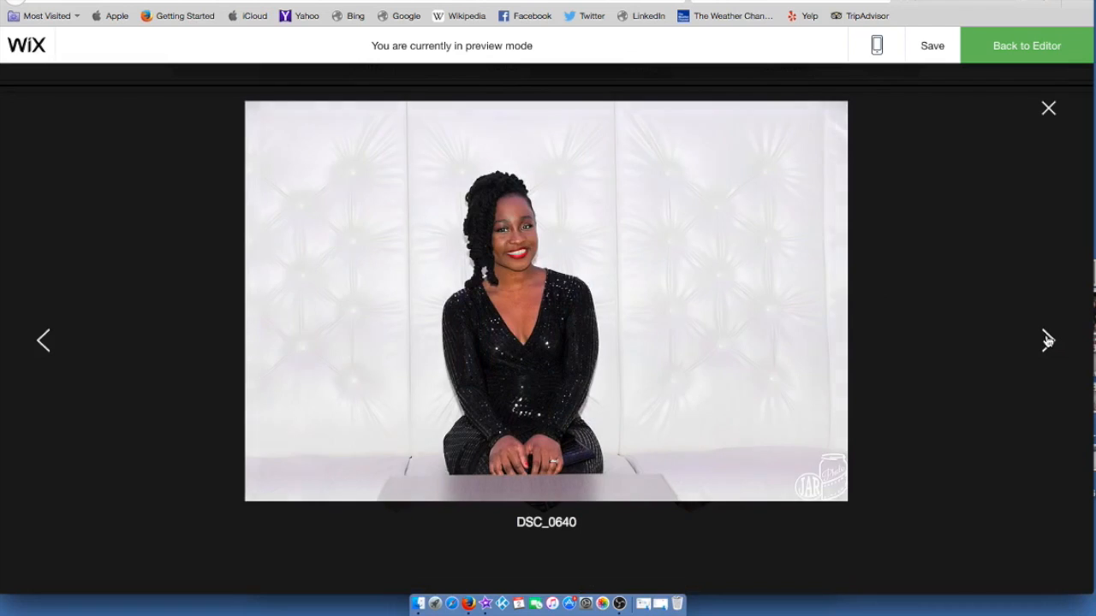
pyautogui.click(1046, 340)
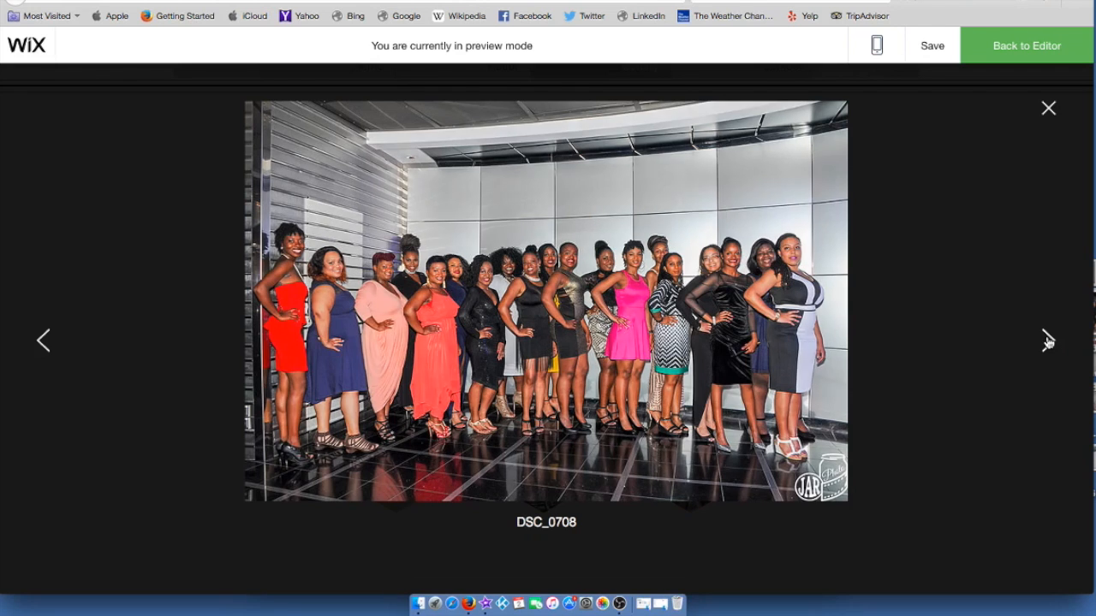
pyautogui.click(1046, 340)
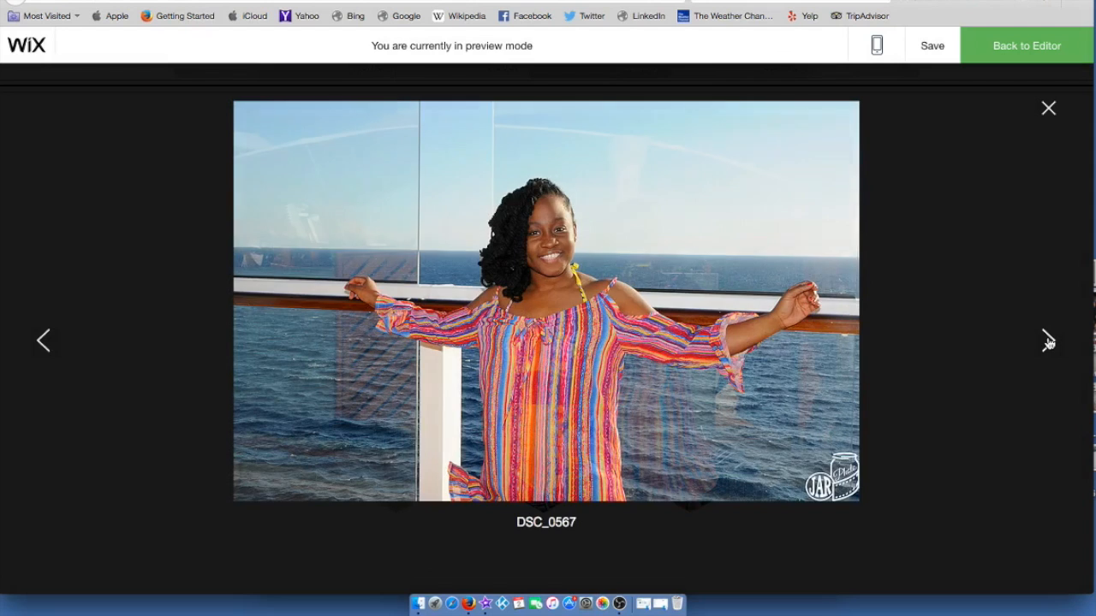
pyautogui.click(1046, 340)
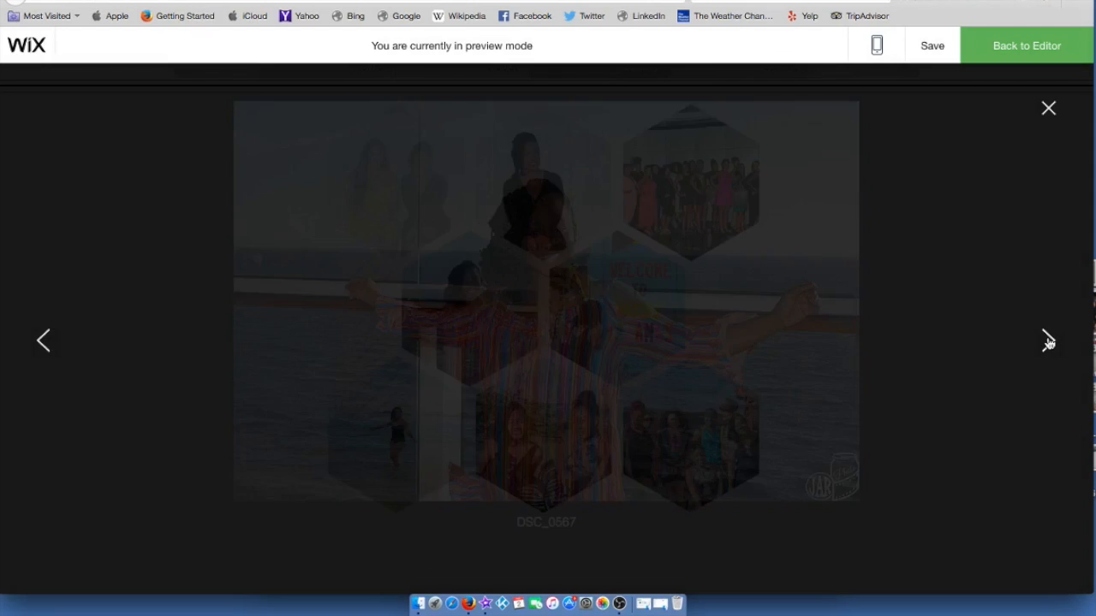
pyautogui.click(1049, 341)
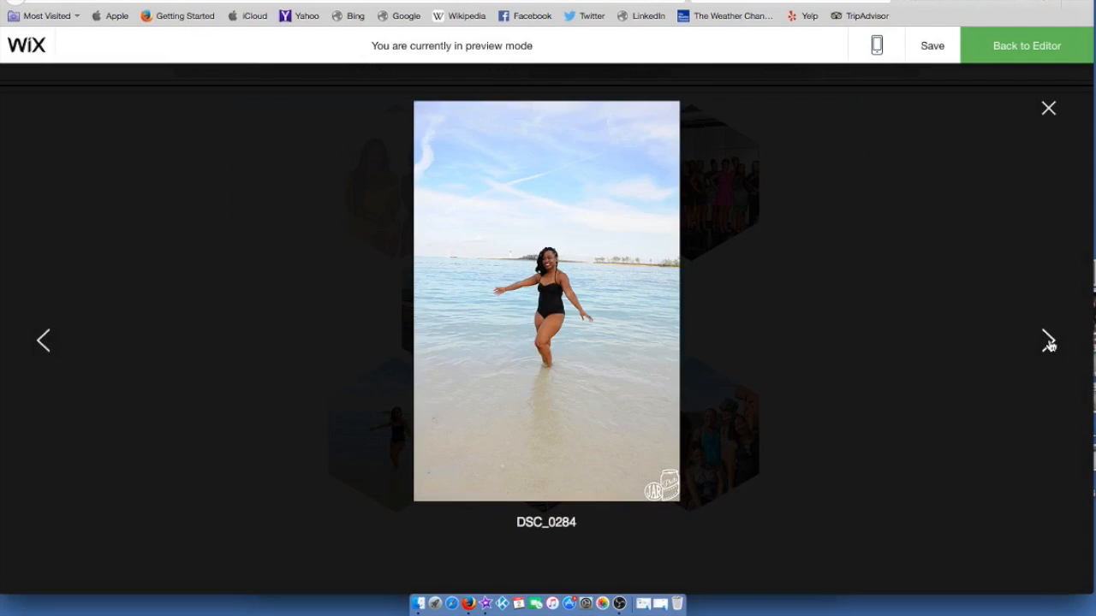
pyautogui.click(1049, 341)
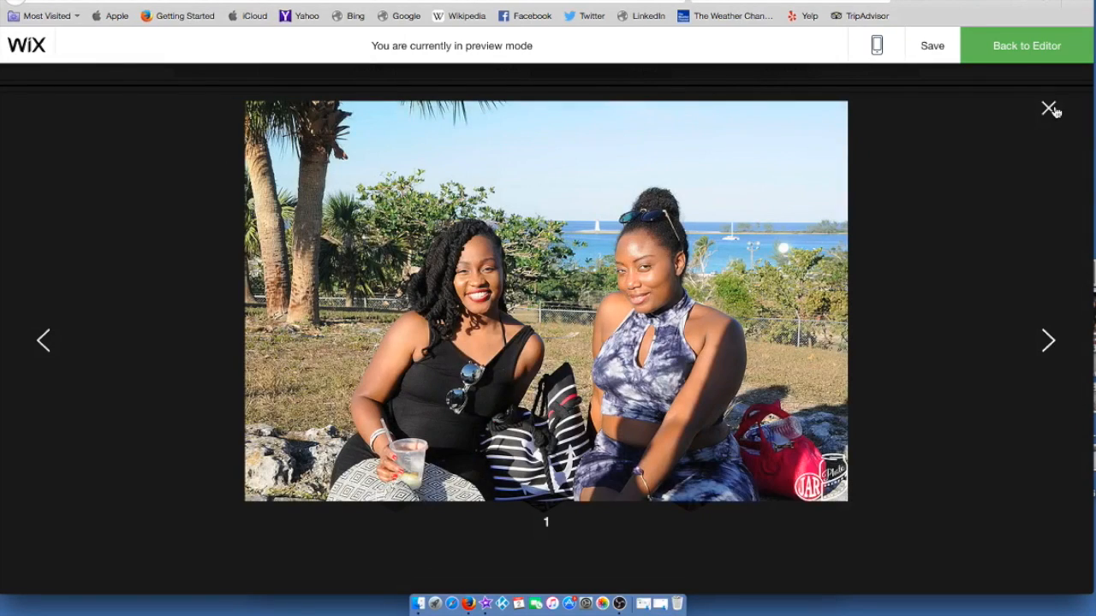
pyautogui.click(1046, 322)
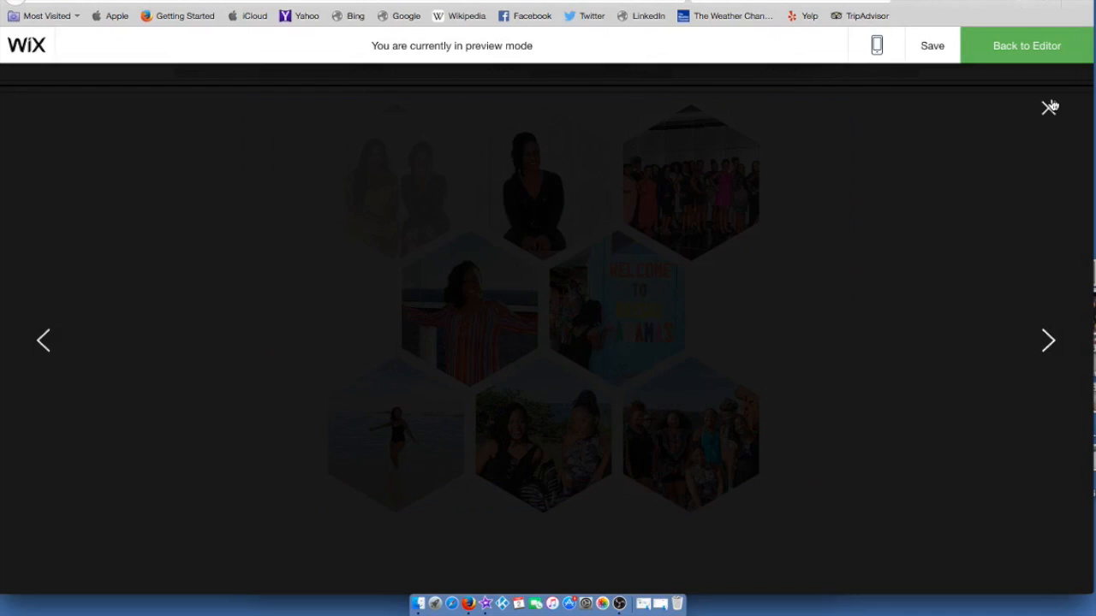
pyautogui.click(1048, 109)
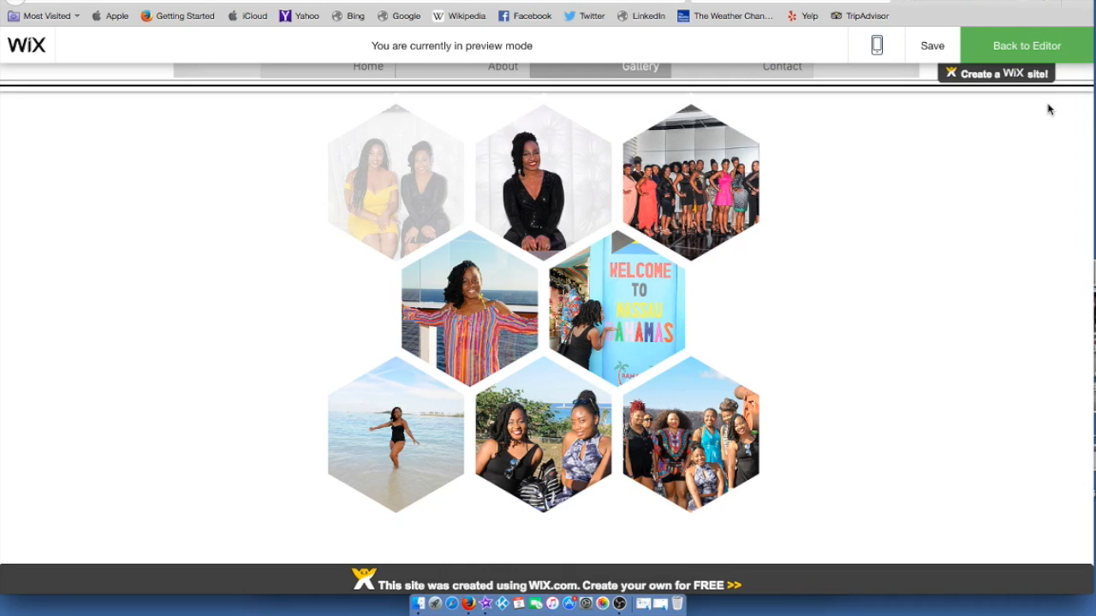
# Step: Review the Contact page's photo, contact details and message form in the preview
pyautogui.scroll(5, 970, 232)
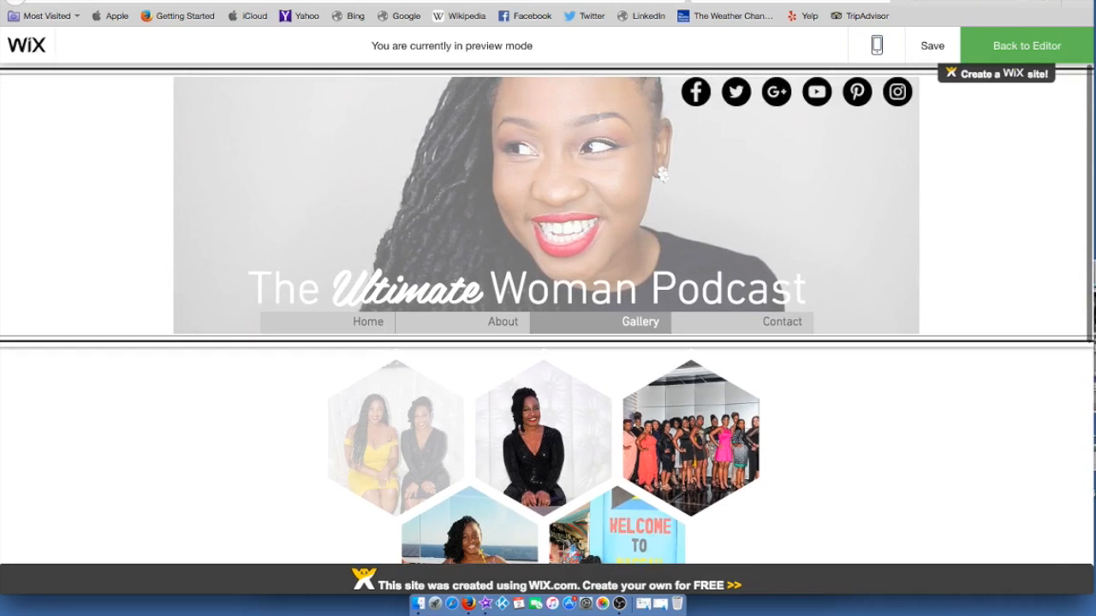
pyautogui.click(773, 321)
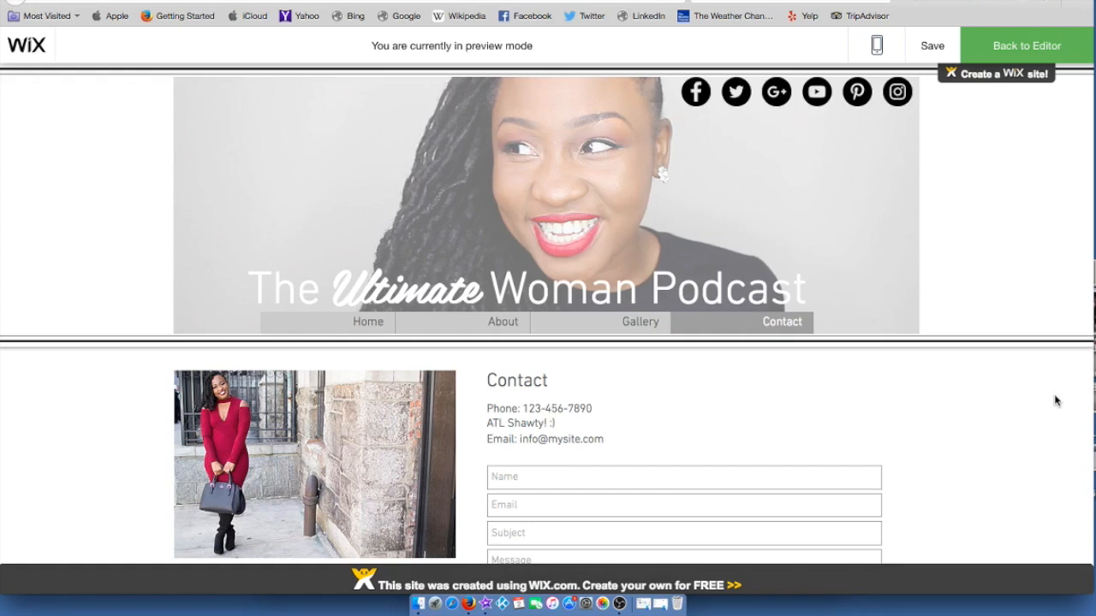
pyautogui.scroll(-5, 1054, 400)
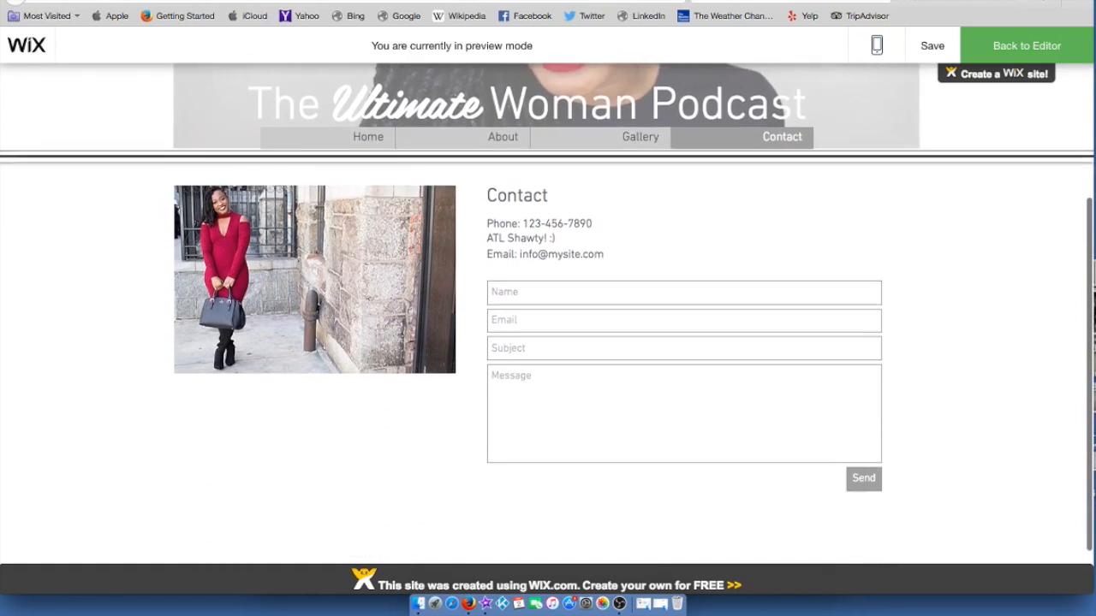
pyautogui.scroll(-2, 547, 310)
pyautogui.scroll(3, 548, 311)
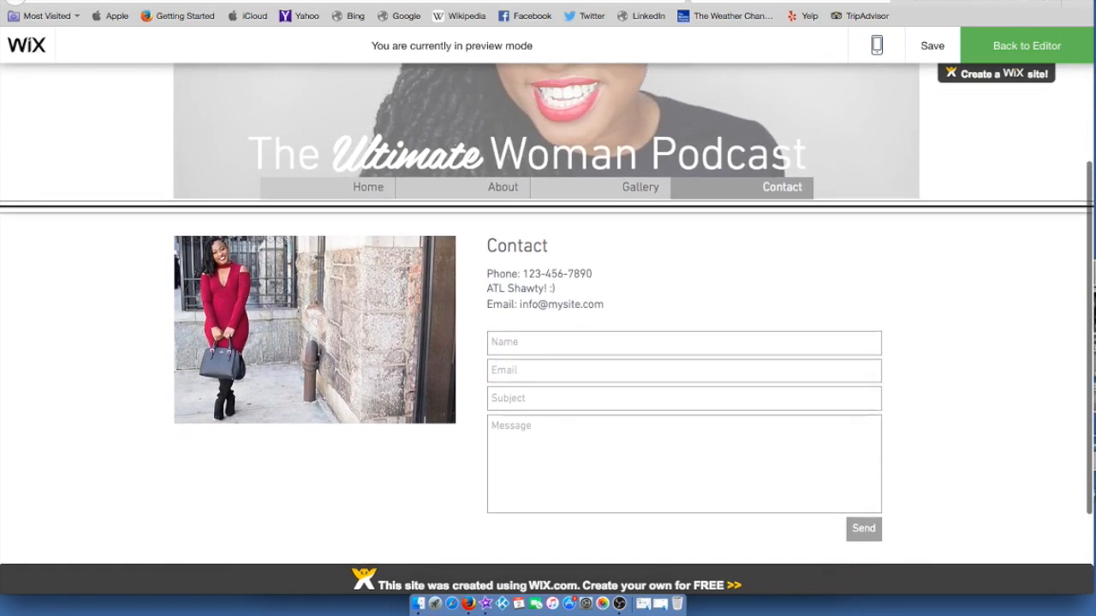
pyautogui.scroll(3, 548, 325)
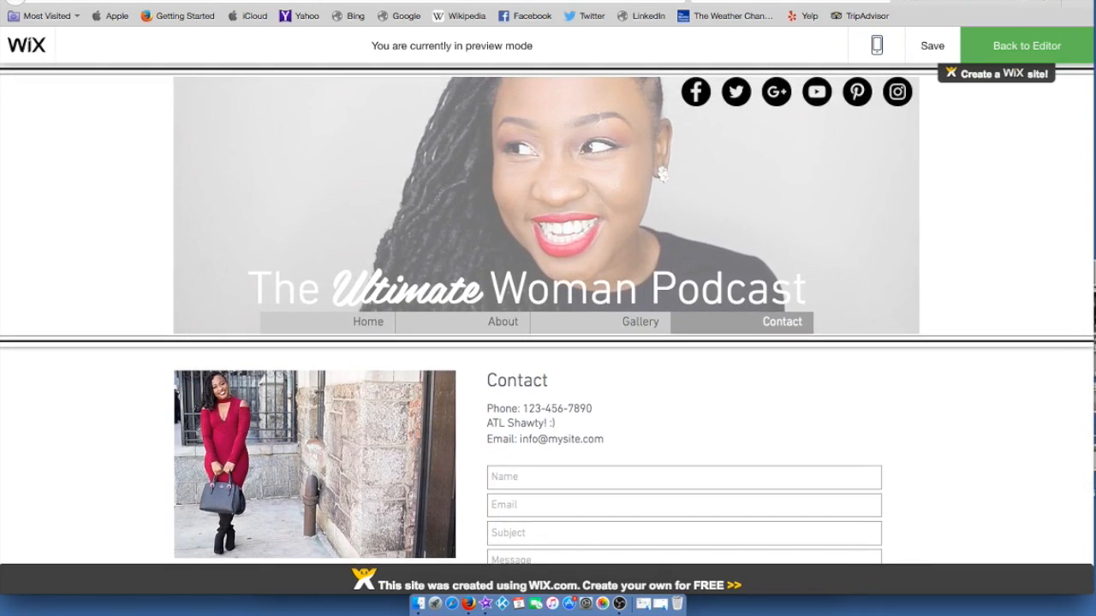